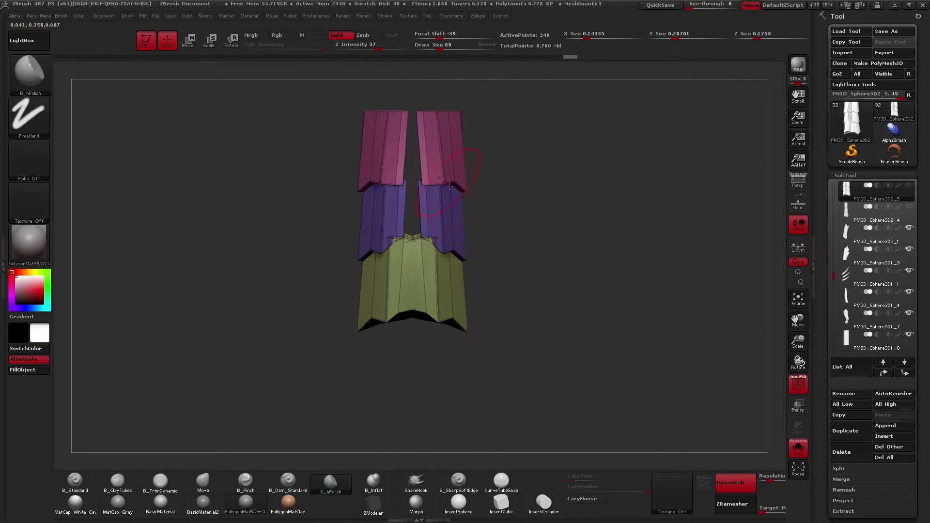
# Try to mask part of the upper pair of armour plates and shift it sideways with a Transpose move
pyautogui.keyDown('ctrl'); pyautogui.moveTo(406, 146); pyautogui.dragTo(429, 120); pyautogui.keyUp('ctrl')
pyautogui.keyDown('ctrl'); pyautogui.click(445, 128); pyautogui.keyUp('ctrl')
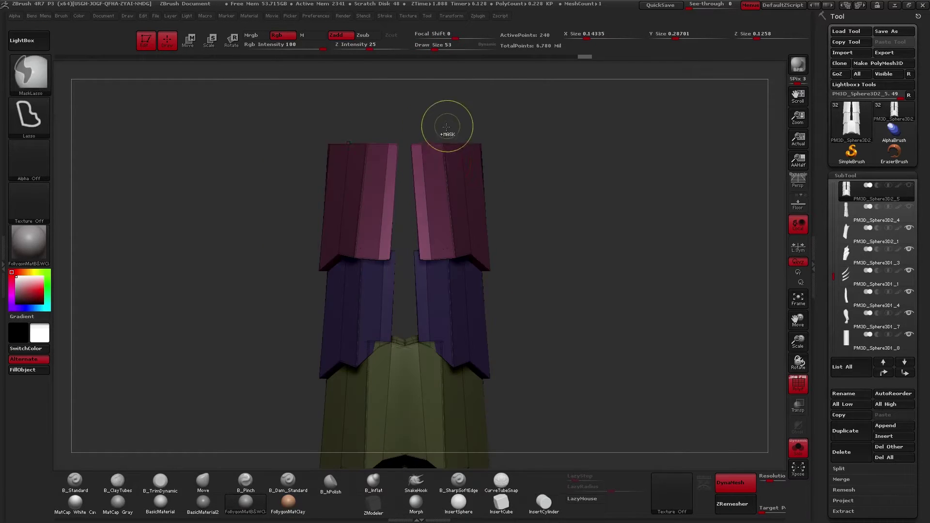
pyautogui.press('w')
pyautogui.moveTo(435, 158)
pyautogui.keyDown('shift'); pyautogui.mouseDown()
pyautogui.moveTo(476, 157)
pyautogui.moveTo(468, 157)
pyautogui.mouseUp(); pyautogui.keyUp('shift')
pyautogui.press('space')
pyautogui.hotkey('alt', 's')
pyautogui.moveTo(529, 250); pyautogui.dragTo(450, 247, button='right')
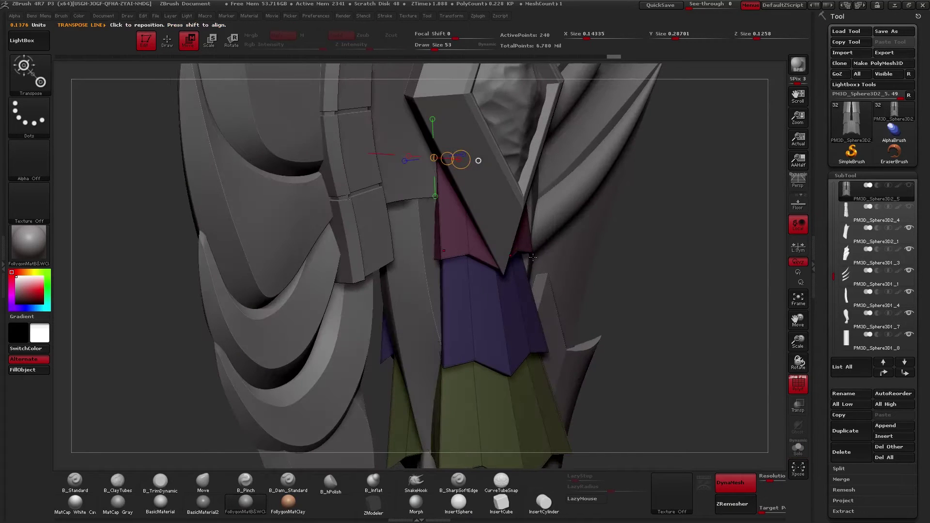
pyautogui.press('q')
pyautogui.hotkey('ctrl', 'z')
# Subdivide the paired layered plates into a smooth mesh and turn off the PolyFrame display
pyautogui.keyDown('ctrl'); pyautogui.moveTo(530, 193); pyautogui.dragTo(532, 233, button='right'); pyautogui.keyUp('ctrl')
pyautogui.moveTo(532, 233)
pyautogui.mouseDown(button='right')
pyautogui.moveTo(508, 230)
pyautogui.moveTo(570, 275)
pyautogui.mouseUp(button='right')
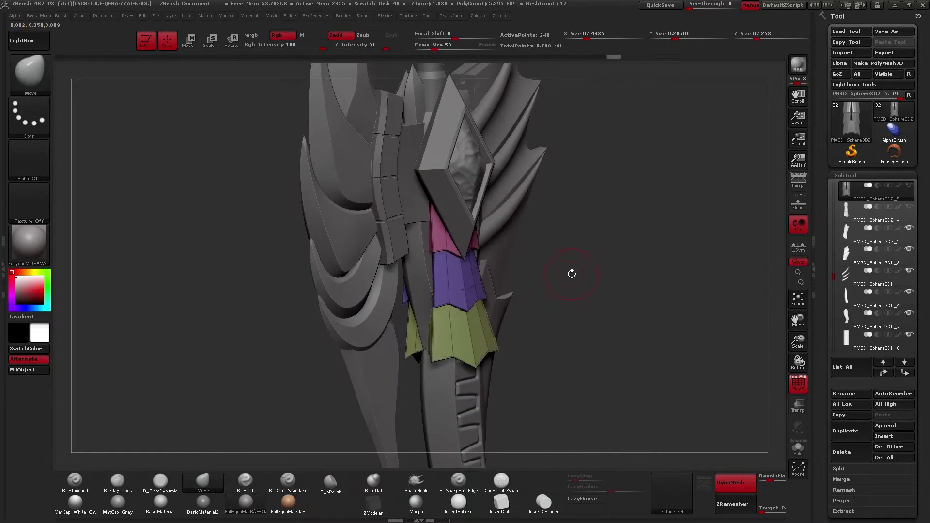
pyautogui.hotkey('ctrl', 'd')
pyautogui.hotkey('shift', 'f')
pyautogui.keyDown('alt'); pyautogui.moveTo(562, 297); pyautogui.dragTo(507, 226, button='right'); pyautogui.keyUp('alt')
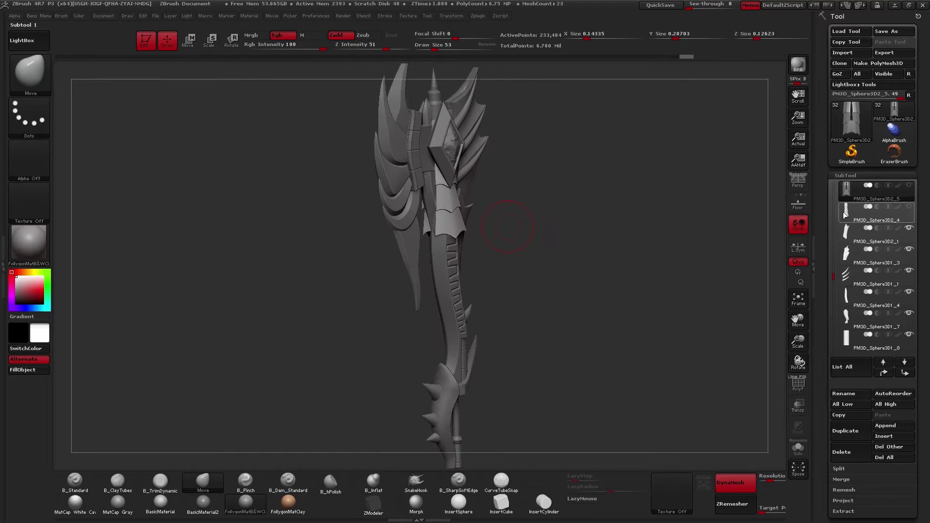
# Compare the PM3D_Sphere3D2_5 and PM3D_Sphere3D2_4 subtools and leave PM3D_Sphere3D2_4 active
pyautogui.click(845, 213)
pyautogui.moveTo(696, 307); pyautogui.dragTo(485, 302, button='right')
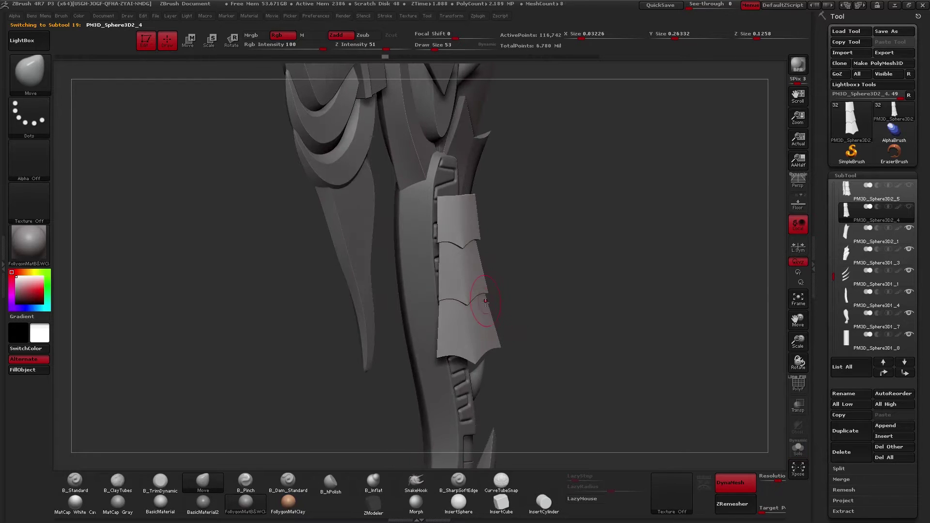
pyautogui.click(843, 199)
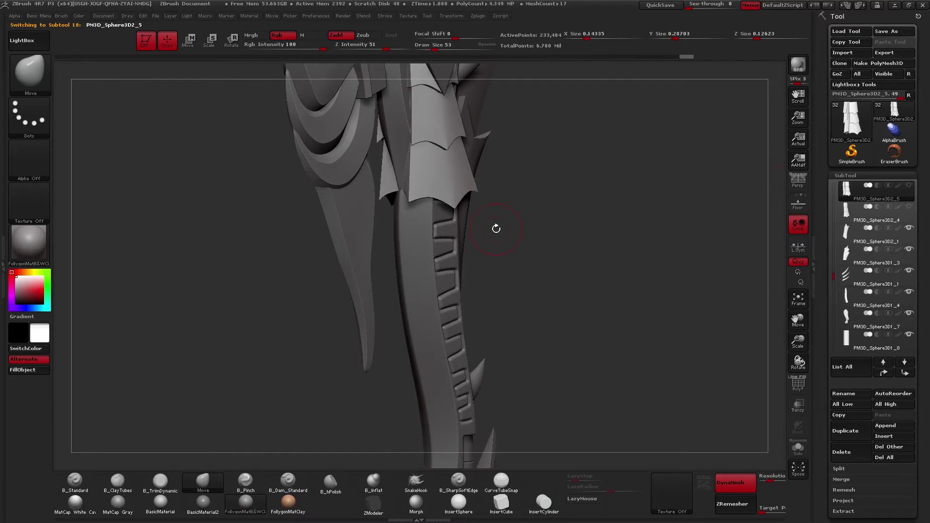
pyautogui.click(850, 219)
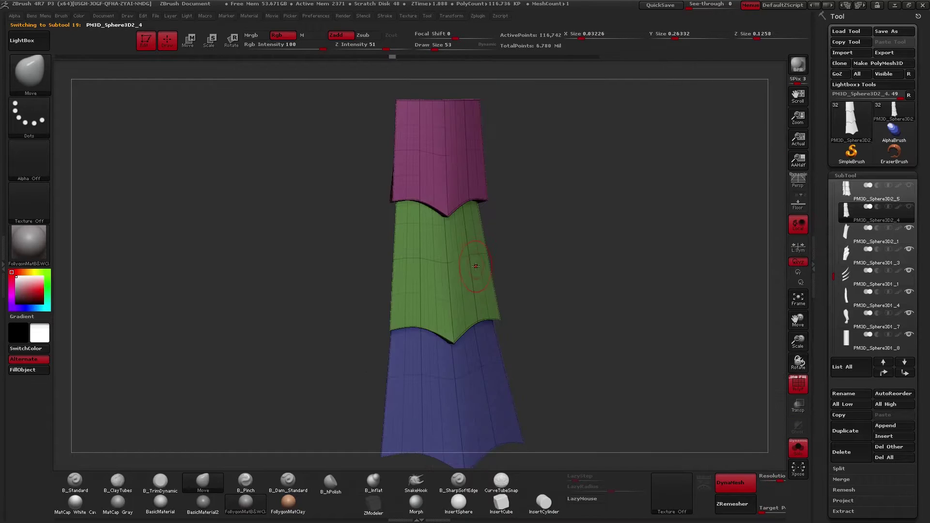
# Remesh the three-plate strip with DynaMesh, merge it into one polygroup and hide the wireframe
pyautogui.moveTo(474, 268); pyautogui.dragTo(479, 264, button='right')
pyautogui.moveTo(479, 264)
pyautogui.keyDown('ctrl'); pyautogui.mouseDown(button='right')
pyautogui.moveTo(455, 236)
pyautogui.moveTo(470, 257)
pyautogui.mouseUp(button='right'); pyautogui.keyUp('ctrl')
pyautogui.hotkey('ctrl', 'a')
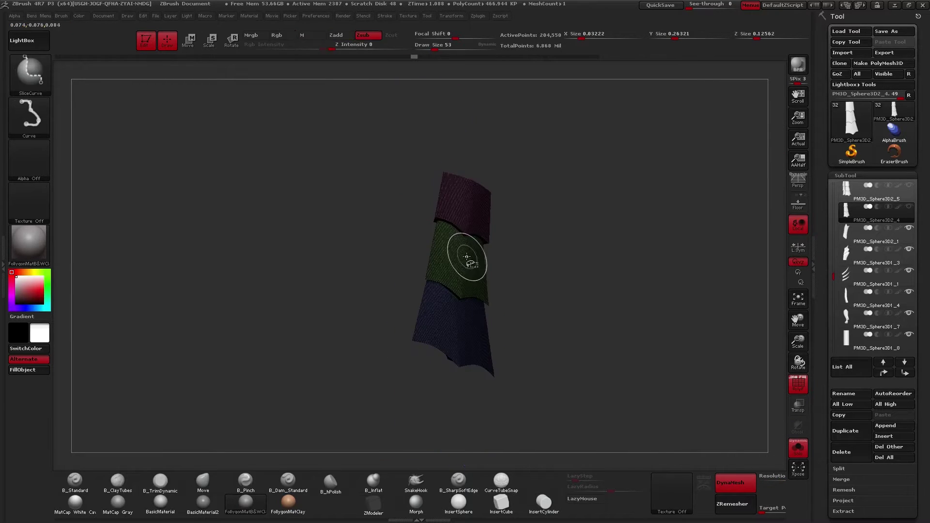
pyautogui.hotkey('shift', 'f')
pyautogui.moveTo(472, 251)
pyautogui.mouseDown(button='right')
pyautogui.moveTo(455, 322)
pyautogui.moveTo(488, 295)
pyautogui.moveTo(453, 263)
pyautogui.moveTo(486, 271)
pyautogui.moveTo(473, 232)
pyautogui.moveTo(460, 225)
pyautogui.mouseUp(button='right')
pyautogui.hotkey('shift', 'f')
pyautogui.hotkey('ctrl', 'w')
pyautogui.hotkey('shift', 'f')
pyautogui.keyDown('ctrl'); pyautogui.moveTo(460, 225); pyautogui.dragTo(433, 197, button='right'); pyautogui.keyUp('ctrl')
# Sculpt light strokes over the middle and lower plates with a slightly enlarged ClayTubes brush
pyautogui.press('2')
pyautogui.press('space')
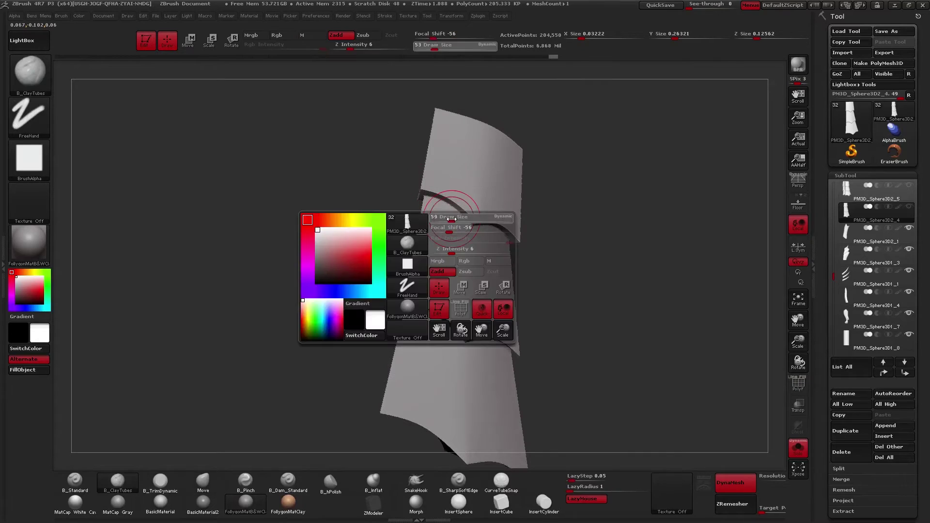
pyautogui.moveTo(448, 224); pyautogui.dragTo(453, 223)
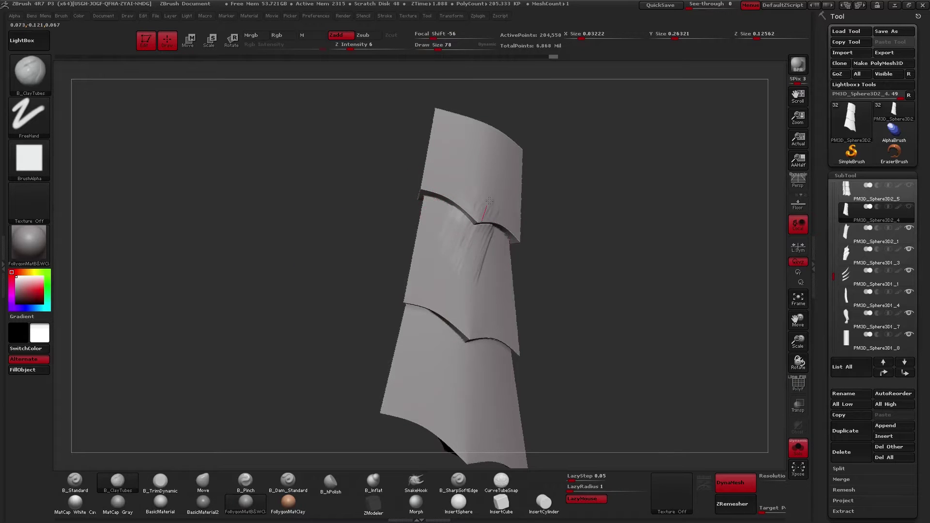
pyautogui.moveTo(450, 265); pyautogui.dragTo(435, 334)
# Show the rest of the weapon and move the plate strip sideways, closer against the handle
pyautogui.moveTo(439, 330)
pyautogui.mouseDown(button='right')
pyautogui.moveTo(504, 315)
pyautogui.moveTo(504, 274)
pyautogui.moveTo(497, 281)
pyautogui.moveTo(459, 253)
pyautogui.moveTo(487, 287)
pyautogui.moveTo(455, 202)
pyautogui.moveTo(486, 274)
pyautogui.moveTo(456, 276)
pyautogui.moveTo(471, 276)
pyautogui.moveTo(462, 285)
pyautogui.moveTo(472, 303)
pyautogui.mouseUp(button='right')
pyautogui.hotkey('alt', 's')
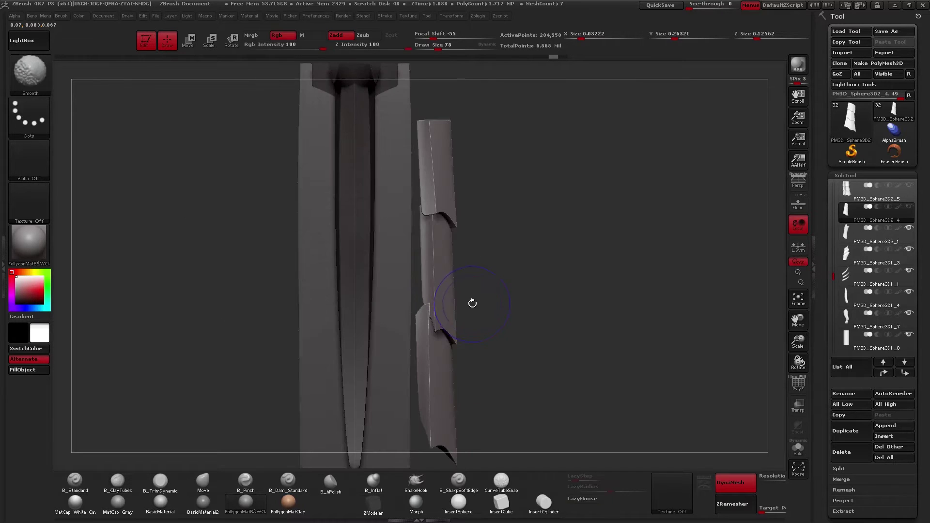
pyautogui.keyDown('alt'); pyautogui.moveTo(464, 251); pyautogui.dragTo(444, 251, button='right'); pyautogui.keyUp('alt')
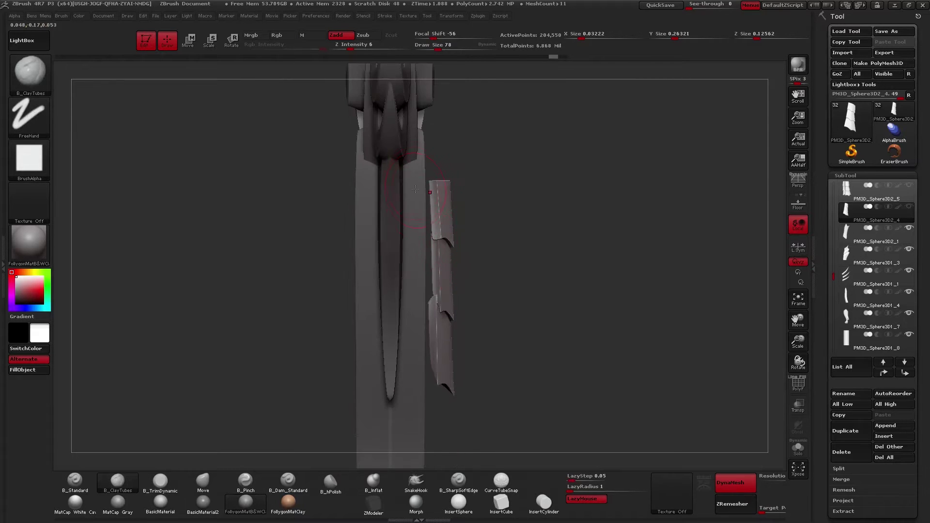
pyautogui.moveTo(499, 264); pyautogui.dragTo(426, 261, button='right')
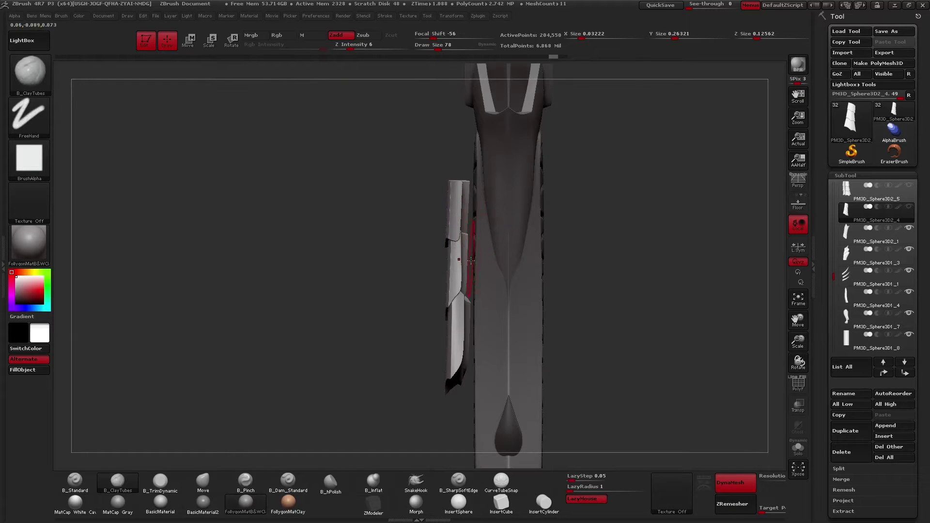
pyautogui.moveTo(459, 263); pyautogui.dragTo(529, 267, button='right')
pyautogui.keyDown('alt'); pyautogui.moveTo(528, 227); pyautogui.dragTo(518, 197, button='right'); pyautogui.keyUp('alt')
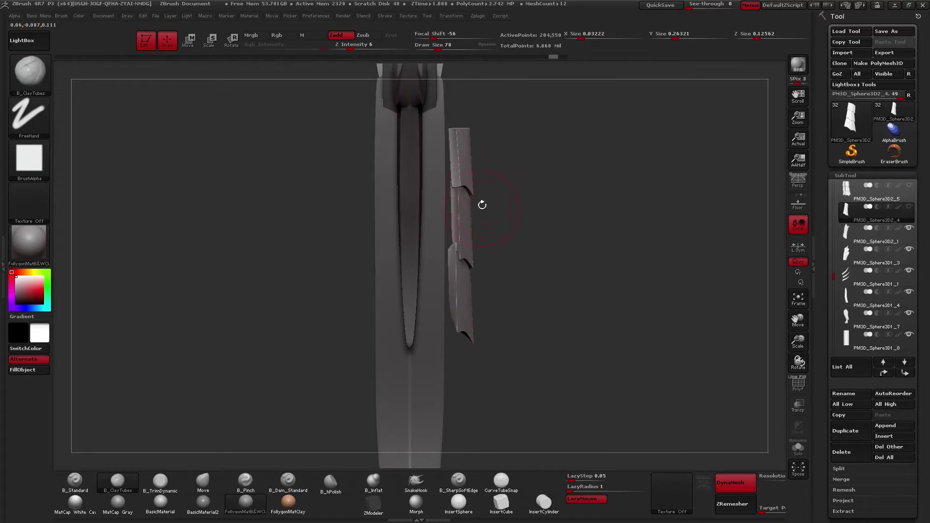
pyautogui.press('w')
pyautogui.moveTo(473, 236)
pyautogui.keyDown('shift'); pyautogui.mouseDown()
pyautogui.moveTo(513, 236)
pyautogui.moveTo(489, 236)
pyautogui.mouseUp(); pyautogui.keyUp('shift')
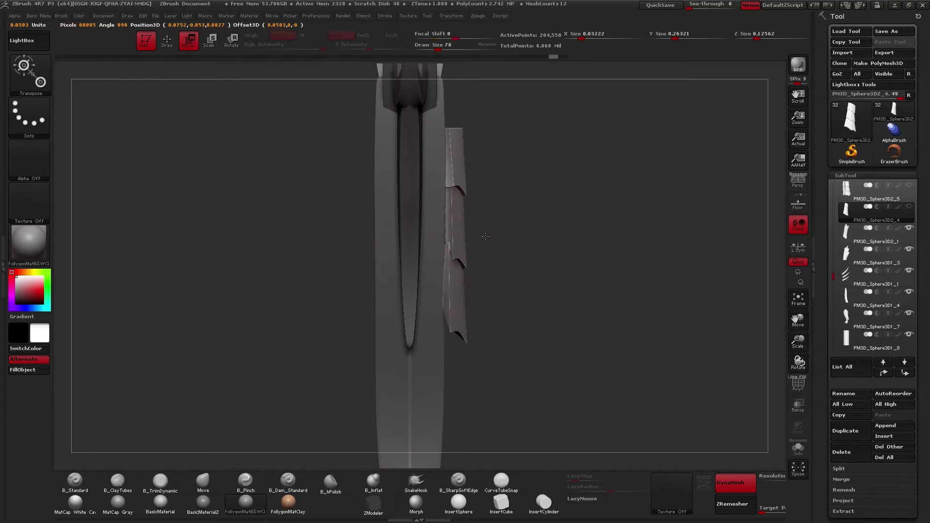
pyautogui.press('q')
# Try to pull the strip's inner side toward the handle using the enlarged Move brush with BackfaceMask
pyautogui.moveTo(478, 268); pyautogui.dragTo(415, 257, button='right')
pyautogui.moveTo(474, 230)
pyautogui.mouseDown(button='right')
pyautogui.moveTo(488, 305)
pyautogui.moveTo(481, 217)
pyautogui.mouseUp(button='right')
pyautogui.press('4')
pyautogui.press('space')
pyautogui.click(474, 210)
pyautogui.hotkey('ctrl', 'b')
pyautogui.click(470, 218)
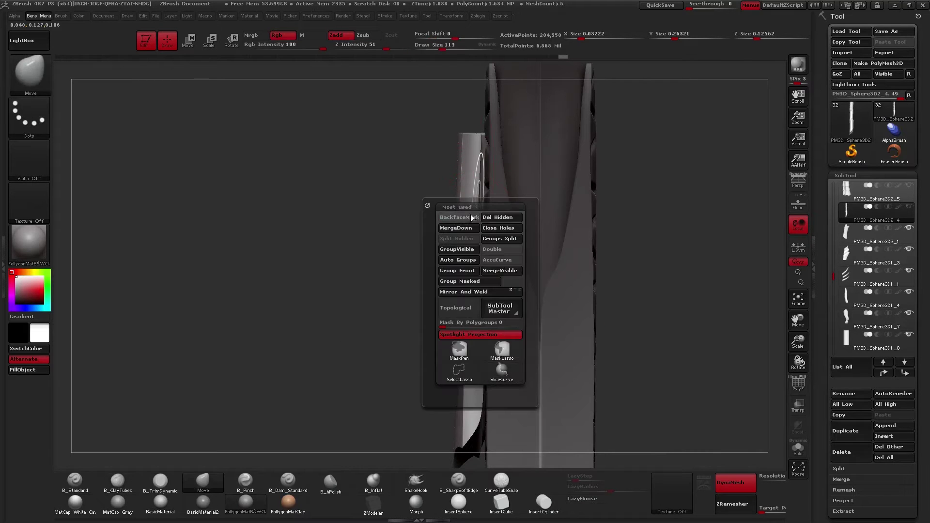
pyautogui.moveTo(487, 178); pyautogui.dragTo(466, 166, button='right')
pyautogui.hotkey('ctrl', 'z')
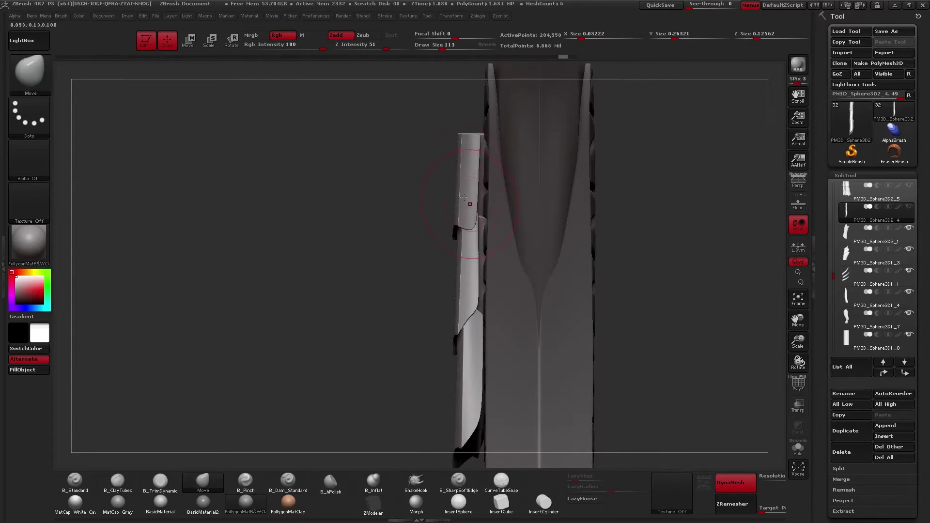
pyautogui.hotkey('ctrl', 'z')
# Lay a horizontal Transpose Move line across the plate strip from outside the weapon
pyautogui.keyDown('ctrl'); pyautogui.moveTo(477, 197); pyautogui.dragTo(492, 163, button='right'); pyautogui.keyUp('ctrl')
pyautogui.press('w')
pyautogui.moveTo(453, 211)
pyautogui.mouseDown()
pyautogui.moveTo(368, 196)
pyautogui.moveTo(378, 284)
pyautogui.moveTo(328, 216)
pyautogui.mouseUp()
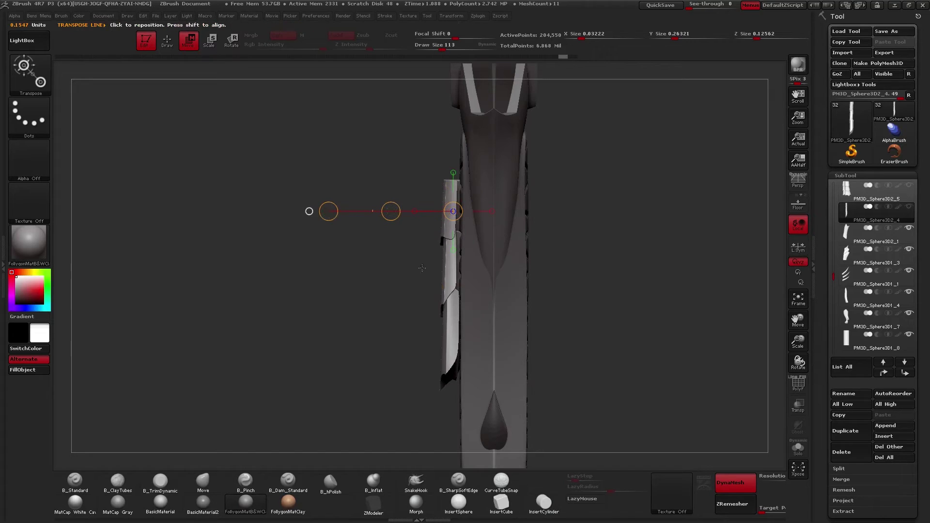
pyautogui.moveTo(450, 264); pyautogui.dragTo(540, 259)
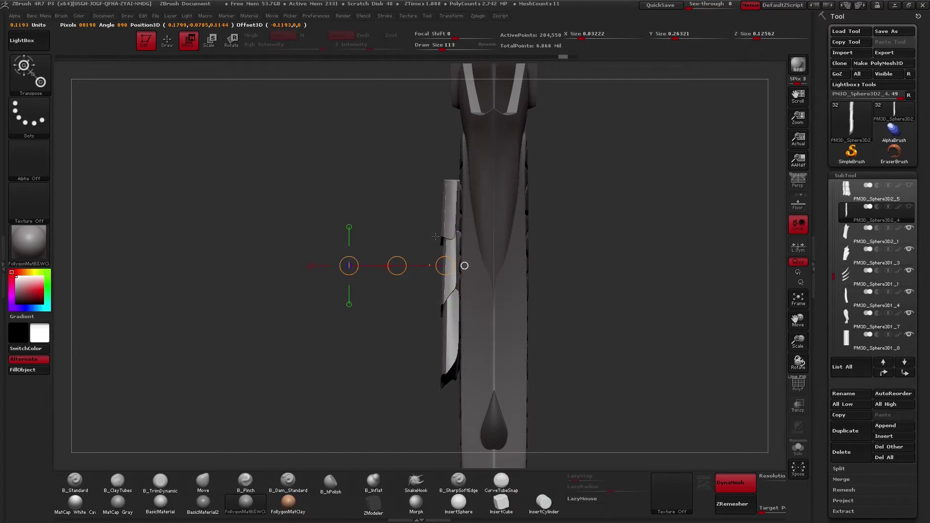
# Find the Transpose brush's Auto Masking settings and turn on BackfaceMask
pyautogui.hotkey('ctrl', 'shift', 'b')
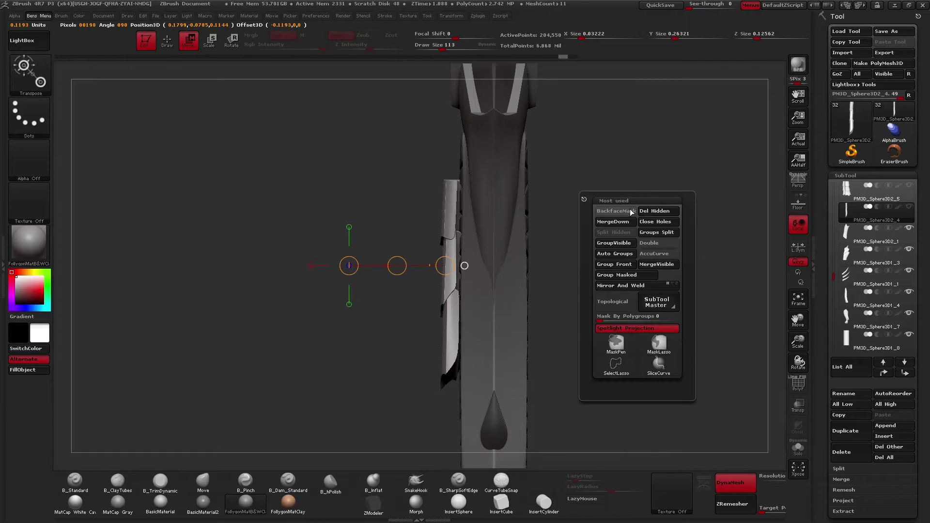
pyautogui.keyDown('ctrl'); pyautogui.keyDown('shift'); pyautogui.click(626, 213); pyautogui.keyUp('shift'); pyautogui.keyUp('ctrl')
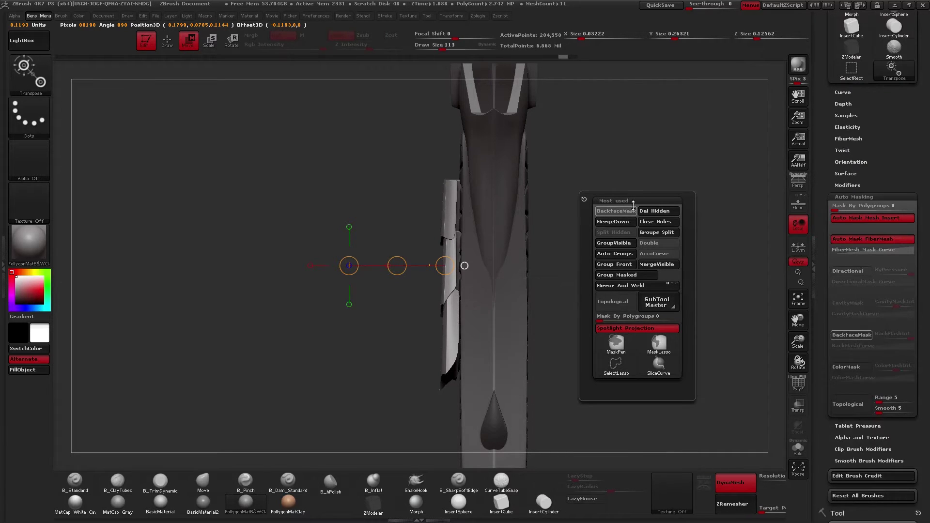
pyautogui.scroll(5, 831, 268)
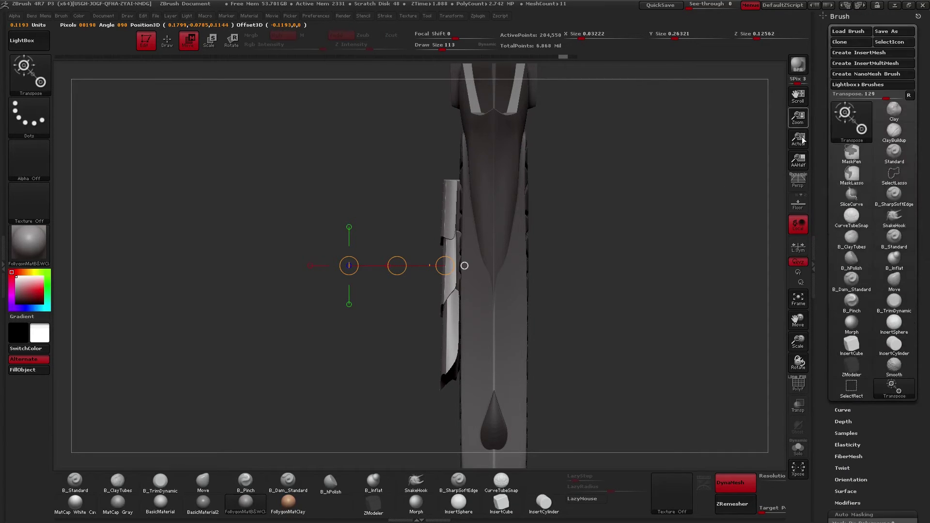
pyautogui.scroll(-5, 863, 125)
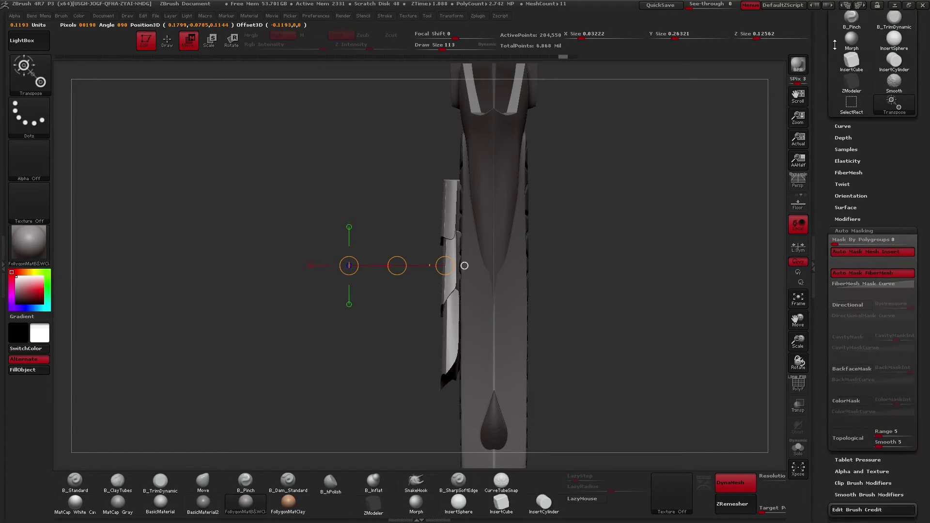
pyautogui.scroll(-2, 859, 171)
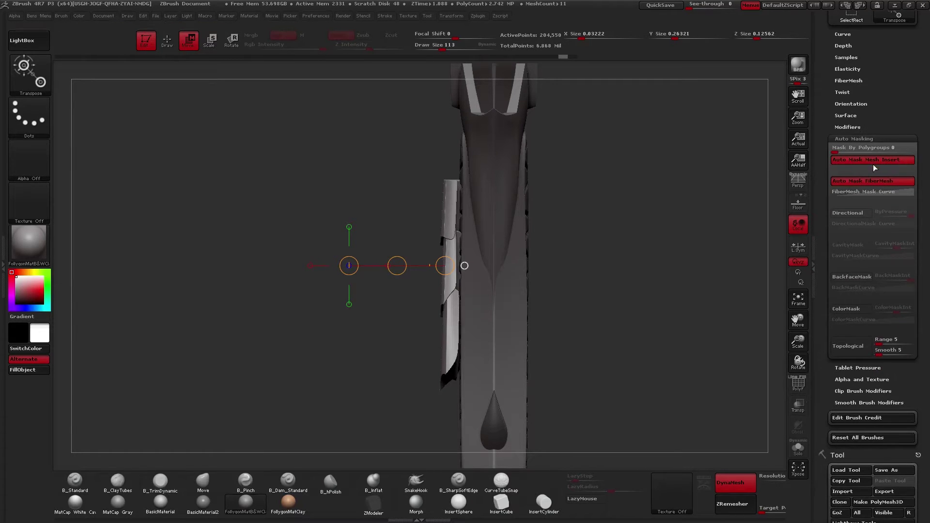
pyautogui.click(864, 277)
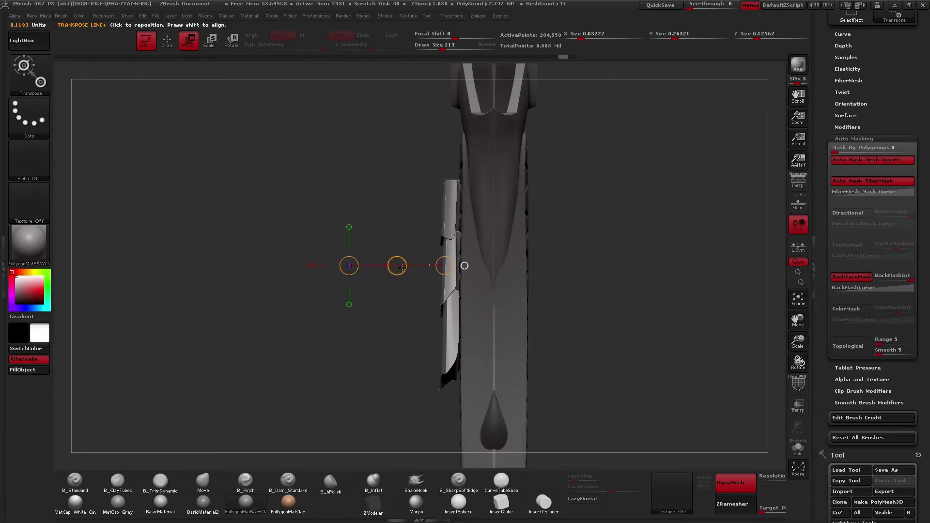
# Try to extend the strip's thickness by moving it along the Transpose line with BackfaceMask active
pyautogui.hotkey('shift', 's')
pyautogui.moveTo(393, 275); pyautogui.dragTo(496, 300)
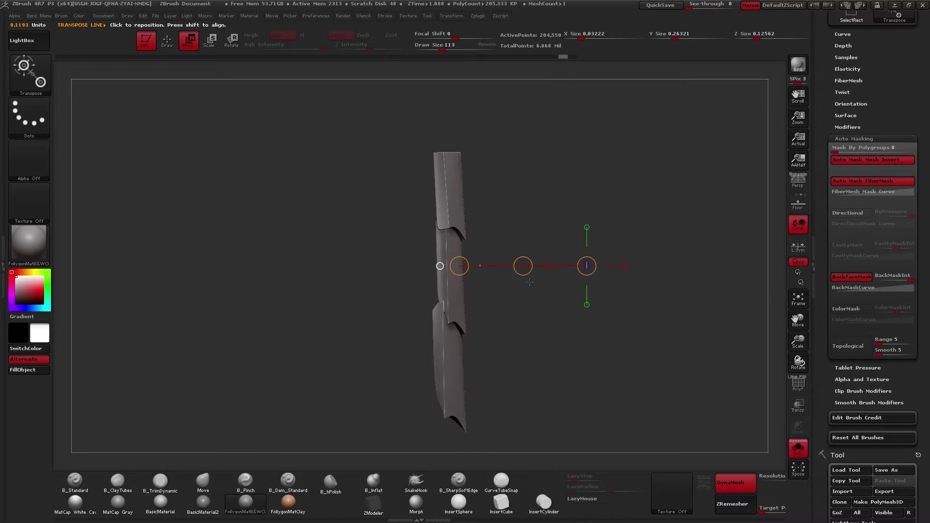
pyautogui.moveTo(523, 266); pyautogui.dragTo(479, 269)
pyautogui.moveTo(495, 194); pyautogui.dragTo(426, 328)
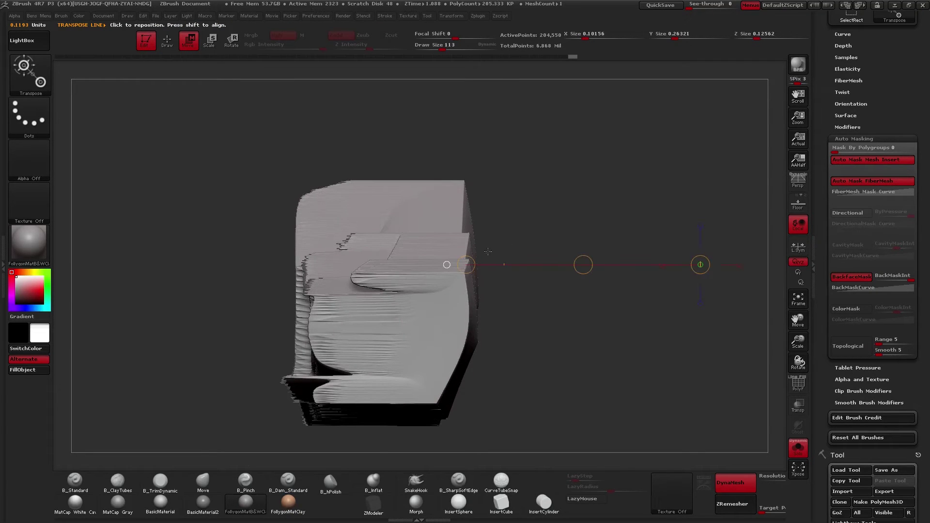
pyautogui.hotkey('ctrl', 'z')
# Try a backface-masked Transpose move along the strip's width and examine the stretched mesh, then undo it
pyautogui.moveTo(494, 312); pyautogui.dragTo(483, 293, button='right')
pyautogui.moveTo(496, 300)
pyautogui.keyDown('shift'); pyautogui.mouseDown()
pyautogui.moveTo(578, 299)
pyautogui.moveTo(355, 292)
pyautogui.mouseUp(); pyautogui.keyUp('shift')
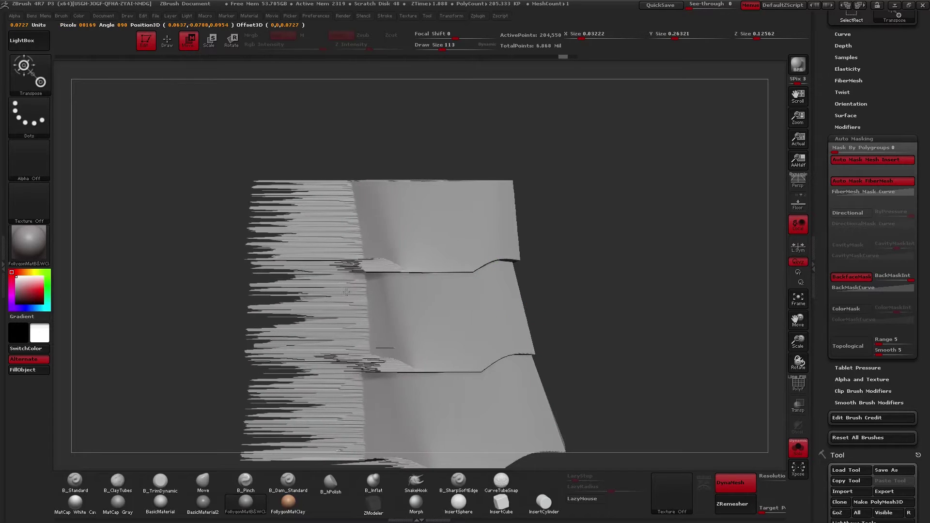
pyautogui.moveTo(449, 239); pyautogui.dragTo(458, 343, button='right')
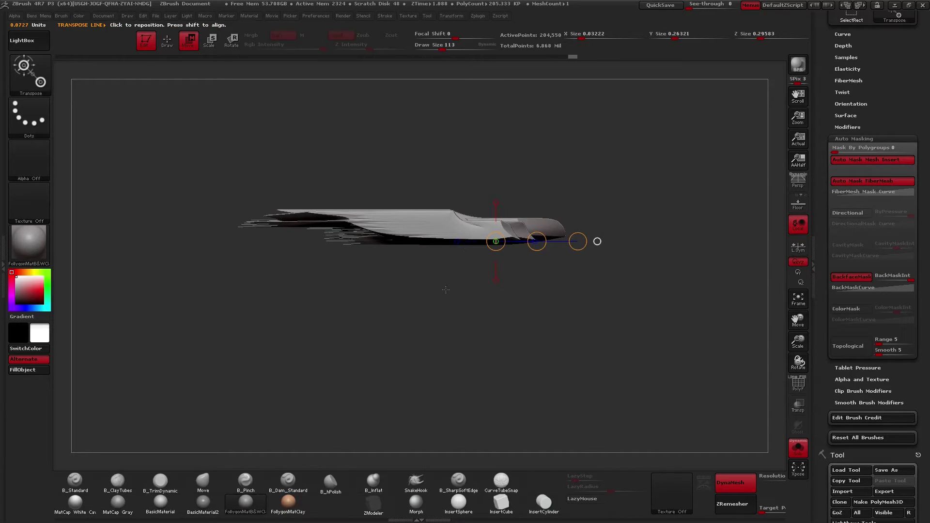
pyautogui.moveTo(478, 270); pyautogui.dragTo(475, 189, button='right')
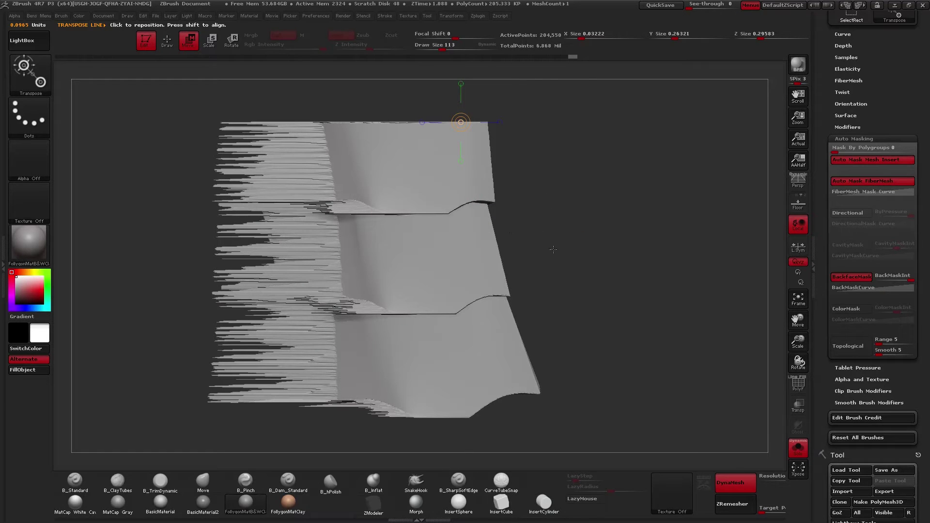
pyautogui.hotkey('ctrl', 'z')
# Stretch the plates' inner faces sideways across the handle with a backface-masked Transpose move
pyautogui.press('q')
pyautogui.moveTo(482, 253); pyautogui.dragTo(483, 278, button='right')
pyautogui.press('w')
pyautogui.moveTo(483, 278); pyautogui.dragTo(559, 286)
pyautogui.hotkey('ctrl', 'shift', 'z')
pyautogui.hotkey('ctrl', 'shift', 'z')
pyautogui.hotkey('ctrl', 'shift', 'z')
pyautogui.hotkey('ctrl', 'shift', 'z')
pyautogui.hotkey('ctrl', 'shift', 'z')
pyautogui.hotkey('ctrl', 'shift', 'z')
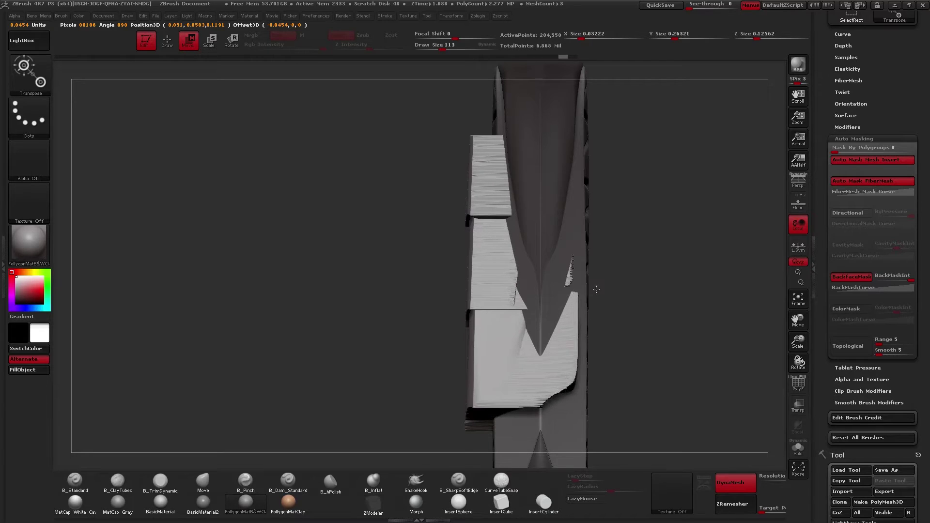
# Isolate the stretched plate strip and collapse the brush's Auto Masking settings
pyautogui.press('q')
pyautogui.moveTo(539, 345)
pyautogui.mouseDown(button='right')
pyautogui.moveTo(562, 314)
pyautogui.moveTo(535, 286)
pyautogui.moveTo(574, 295)
pyautogui.moveTo(562, 310)
pyautogui.moveTo(553, 298)
pyautogui.mouseUp(button='right')
pyautogui.hotkey('ctrl', 'shift')
pyautogui.press('w')
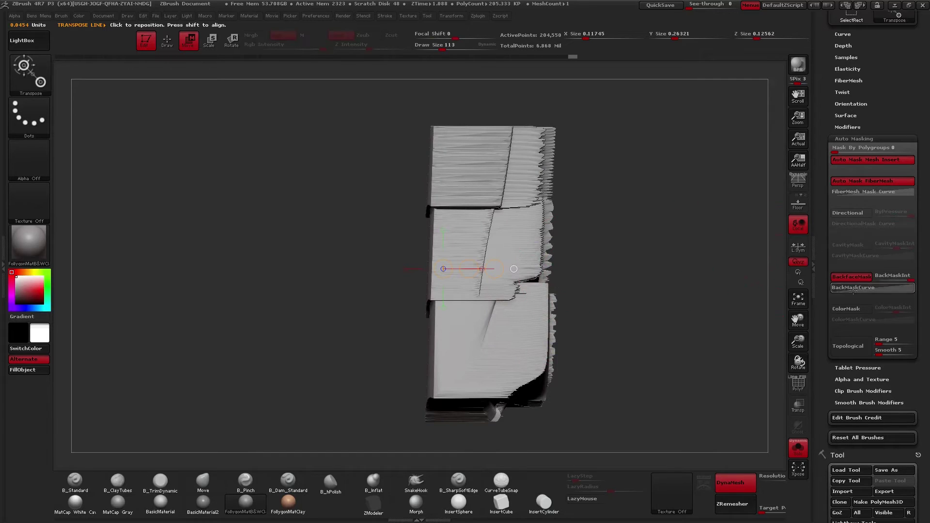
pyautogui.press('q')
pyautogui.click(848, 138)
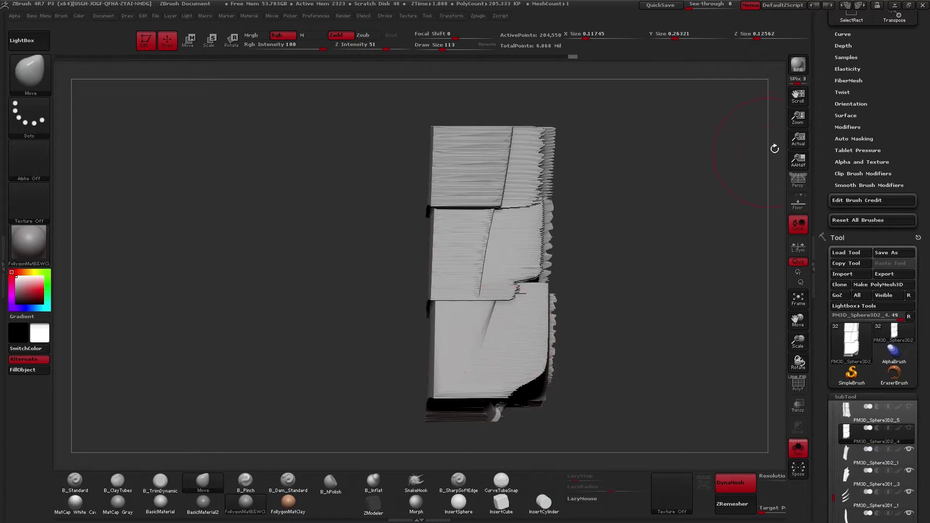
# Bring the whole weapon back into view behind the strip and select the SliceCurve brush
pyautogui.hotkey('ctrl', 'shift', 'd')
pyautogui.click(684, 186)
pyautogui.hotkey('alt', 's')
pyautogui.hotkey('ctrl', 'shift', 'd')
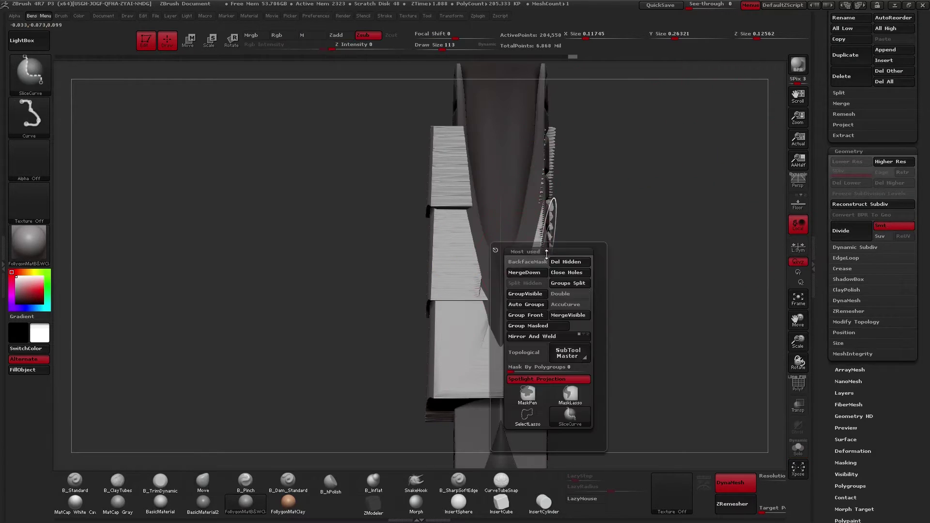
pyautogui.keyDown('ctrl'); pyautogui.keyDown('shift'); pyautogui.click(574, 422); pyautogui.keyUp('shift'); pyautogui.keyUp('ctrl')
pyautogui.keyDown('alt'); pyautogui.moveTo(574, 173); pyautogui.dragTo(557, 170); pyautogui.keyUp('alt')
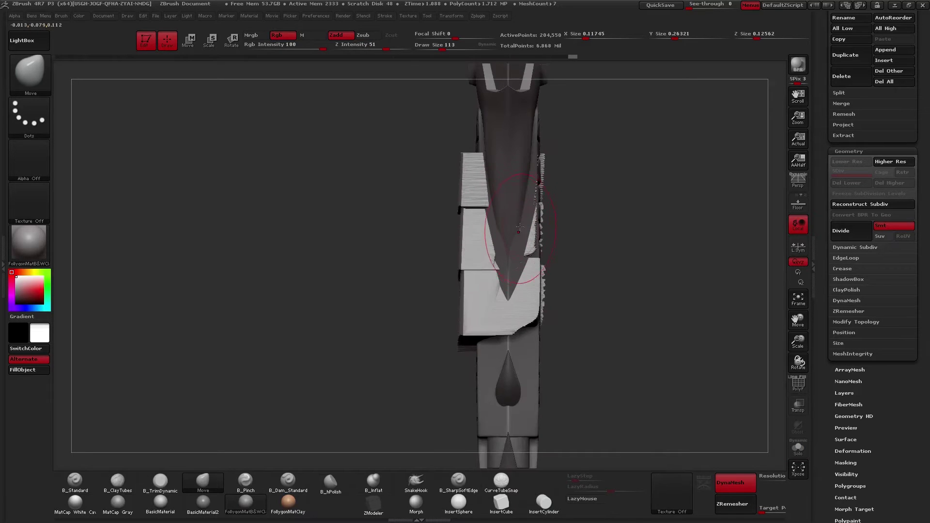
# Remesh the plate strip with DynaMesh, cut it vertically along the handle's centreline, and delete the hidden part
pyautogui.keyDown('ctrl'); pyautogui.moveTo(643, 201); pyautogui.dragTo(655, 112); pyautogui.keyUp('ctrl')
pyautogui.hotkey('shift', 'f')
pyautogui.hotkey('shift', 'f')
pyautogui.keyDown('ctrl'); pyautogui.keyDown('shift'); pyautogui.moveTo(509, 111); pyautogui.dragTo(509, 390); pyautogui.keyUp('shift'); pyautogui.keyUp('ctrl')
pyautogui.press('space')
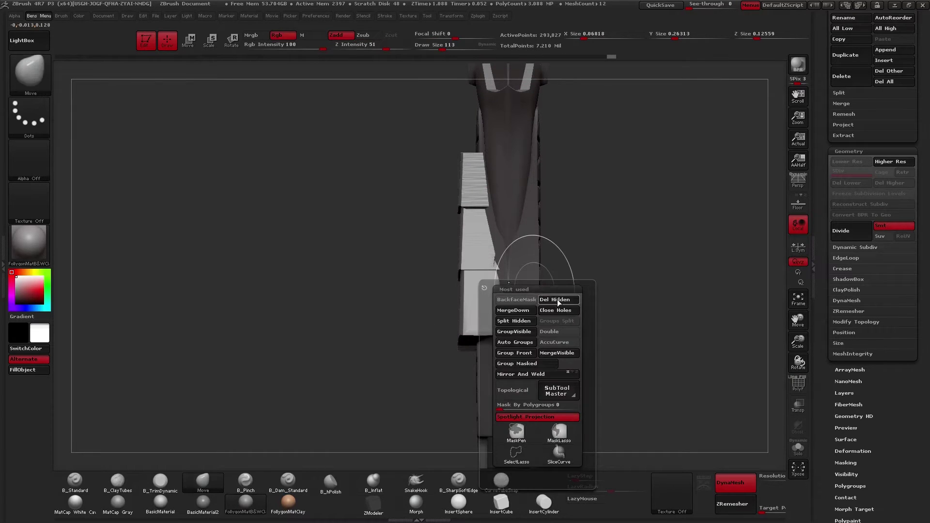
pyautogui.click(556, 300)
# Close the open holes left on the trimmed plate strip and remesh it with DynaMesh
pyautogui.moveTo(586, 191); pyautogui.dragTo(581, 281)
pyautogui.press('space')
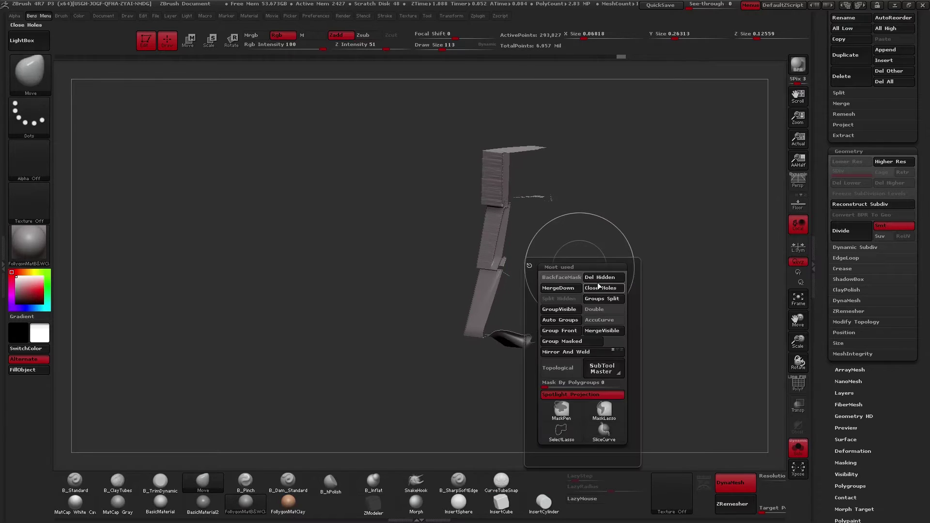
pyautogui.click(599, 288)
pyautogui.moveTo(827, 250); pyautogui.dragTo(825, 207)
pyautogui.keyDown('ctrl'); pyautogui.moveTo(652, 176); pyautogui.dragTo(620, 387); pyautogui.keyUp('ctrl')
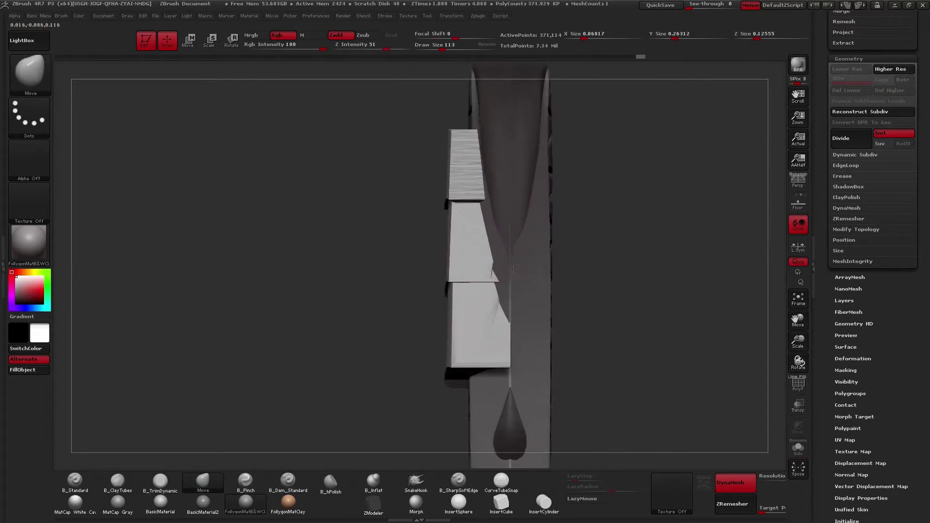
# Shift the whole plate strip up along the handle with a Transpose move, and return to Draw mode
pyautogui.moveTo(569, 269)
pyautogui.mouseDown()
pyautogui.moveTo(517, 253)
pyautogui.moveTo(503, 235)
pyautogui.moveTo(452, 235)
pyautogui.mouseUp()
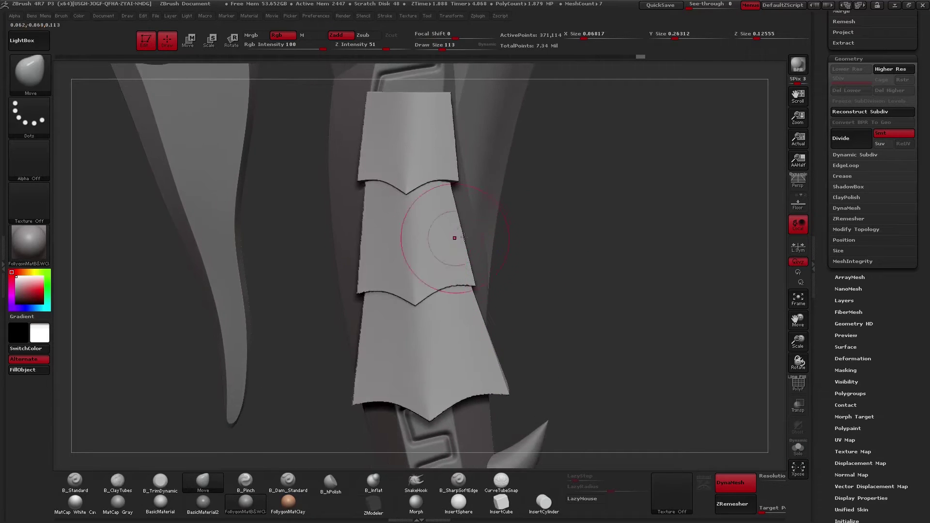
pyautogui.press('w')
pyautogui.moveTo(419, 296); pyautogui.dragTo(472, 292)
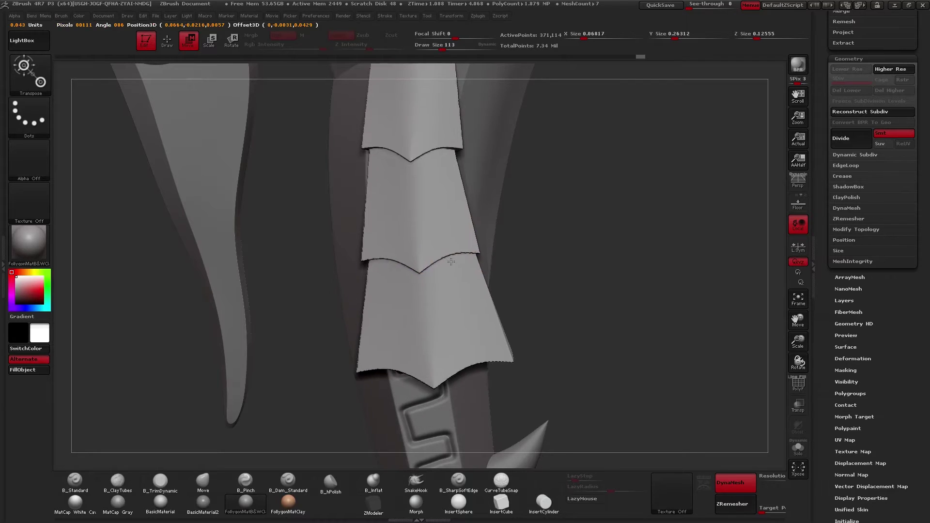
pyautogui.press('q')
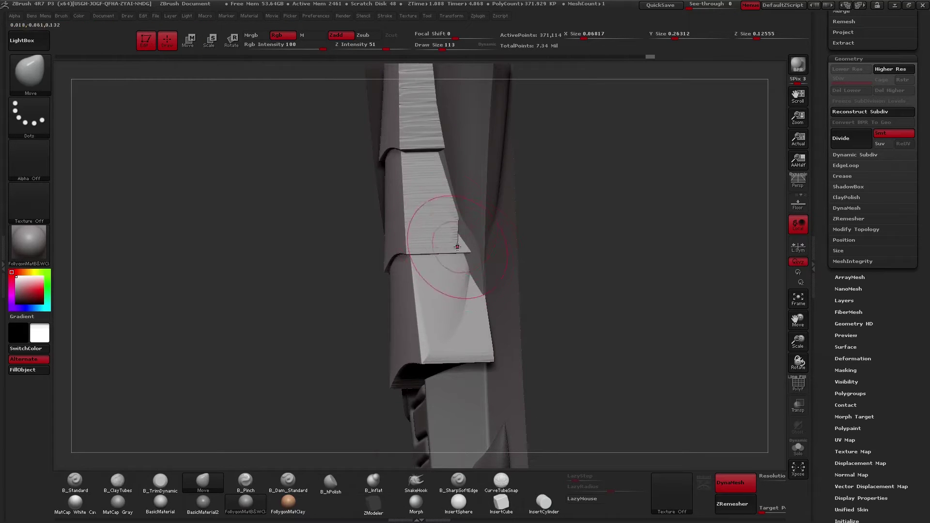
# Try to smooth the top plate's ridged side face with the B_hPolish brush, then undo the strokes
pyautogui.press('7')
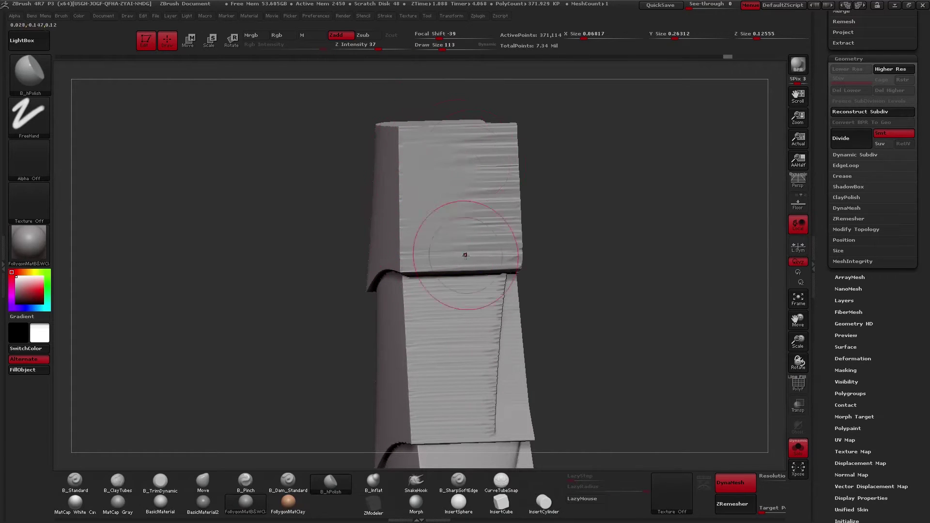
pyautogui.hotkey('ctrl', 'z')
pyautogui.moveTo(486, 242); pyautogui.dragTo(485, 154)
pyautogui.hotkey('ctrl', 'z')
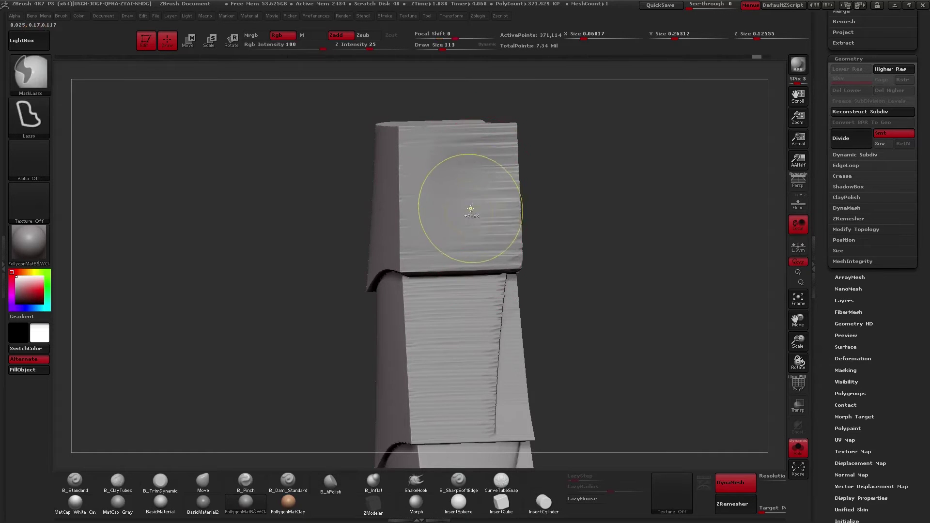
pyautogui.hotkey('ctrl', 'z')
# Set the draw size to 118 and try the Planar brush on the top plate's ridged side face
pyautogui.moveTo(451, 192)
pyautogui.mouseDown(button='right')
pyautogui.moveTo(489, 190)
pyautogui.moveTo(453, 181)
pyautogui.moveTo(426, 157)
pyautogui.moveTo(460, 171)
pyautogui.moveTo(417, 154)
pyautogui.moveTo(417, 189)
pyautogui.moveTo(392, 170)
pyautogui.mouseUp(button='right')
pyautogui.hotkey('shift', 's')
pyautogui.press('space')
pyautogui.moveTo(387, 169); pyautogui.dragTo(389, 169)
pyautogui.keyDown('ctrl'); pyautogui.moveTo(400, 168); pyautogui.dragTo(410, 166, button='right'); pyautogui.keyUp('ctrl')
pyautogui.keyDown('alt'); pyautogui.moveTo(410, 165); pyautogui.dragTo(434, 184, button='right'); pyautogui.keyUp('alt')
pyautogui.press('b')
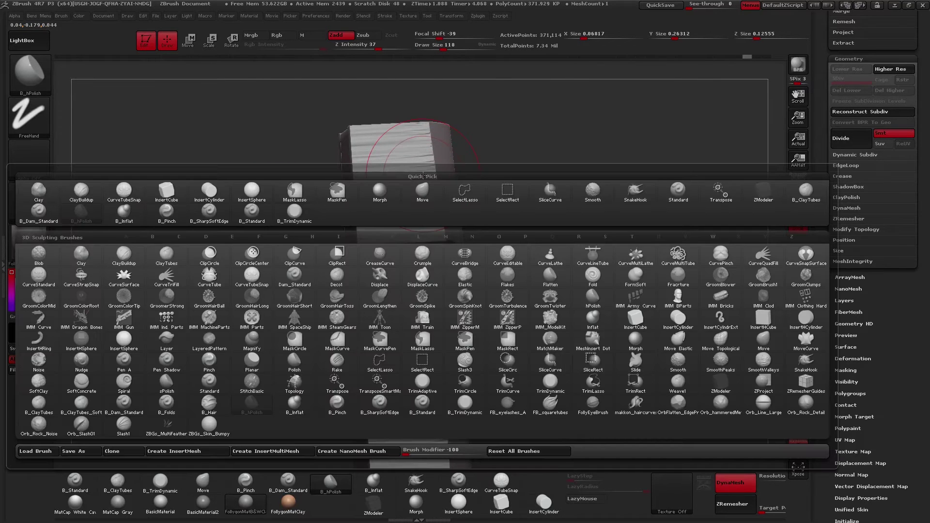
pyautogui.press('p')
pyautogui.press('l')
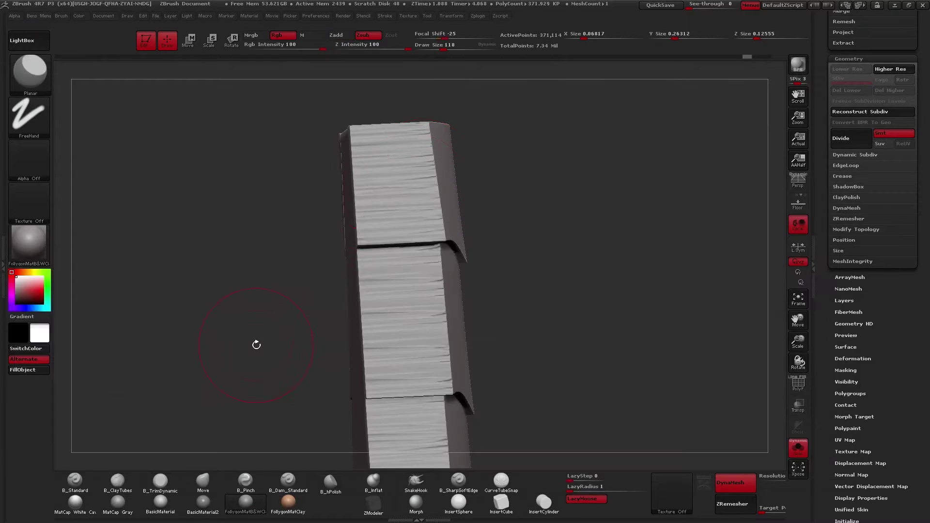
pyautogui.moveTo(419, 181); pyautogui.dragTo(403, 167, button='right')
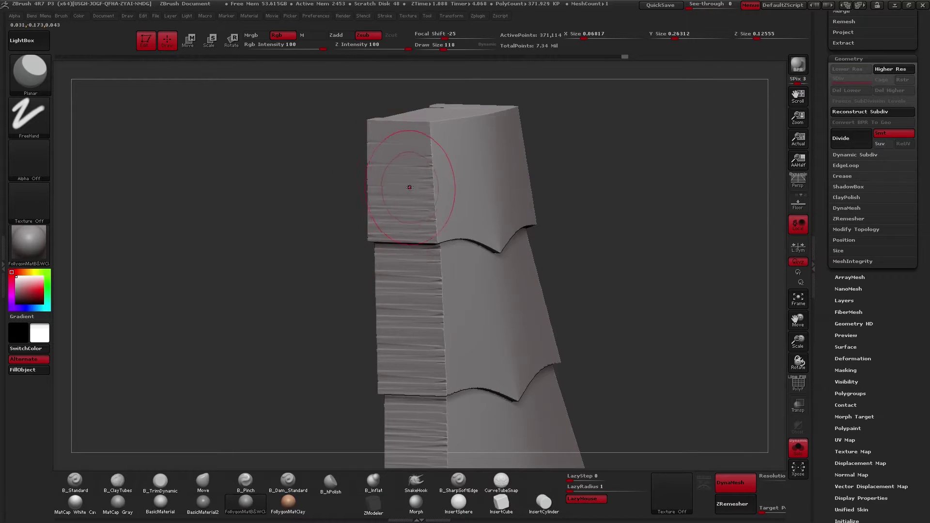
pyautogui.moveTo(407, 203)
pyautogui.mouseDown(button='right')
pyautogui.moveTo(401, 173)
pyautogui.moveTo(411, 159)
pyautogui.moveTo(398, 146)
pyautogui.mouseUp(button='right')
# Flatten the ridges on the top plate's side face with the B_TrimDynamic brush
pyautogui.press('3')
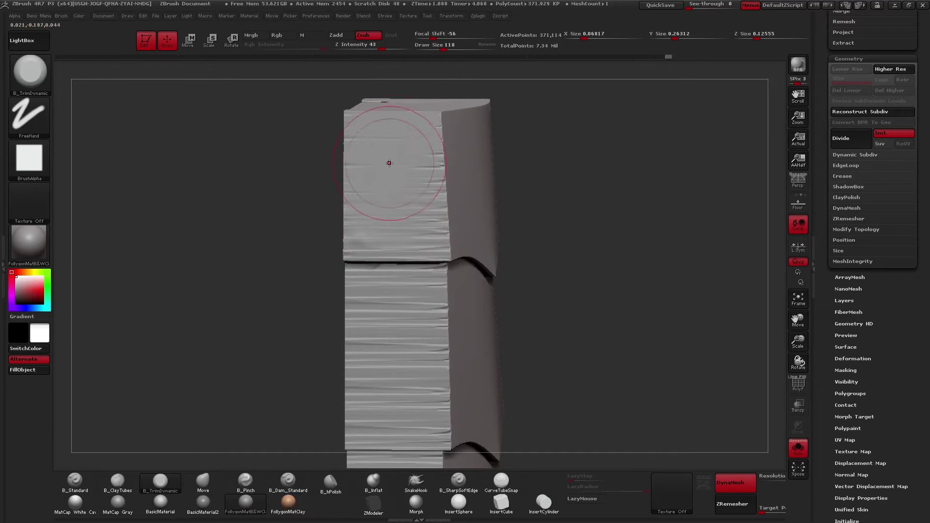
pyautogui.moveTo(424, 175); pyautogui.dragTo(395, 196, button='right')
pyautogui.keyDown('ctrl'); pyautogui.moveTo(490, 232); pyautogui.dragTo(527, 260, button='right'); pyautogui.keyUp('ctrl')
# Switch to the plate strip subtool PM3D_Sphere3D2_5 and examine its polygroups and mesh, isolated and against the weapon
pyautogui.hotkey('alt', 's')
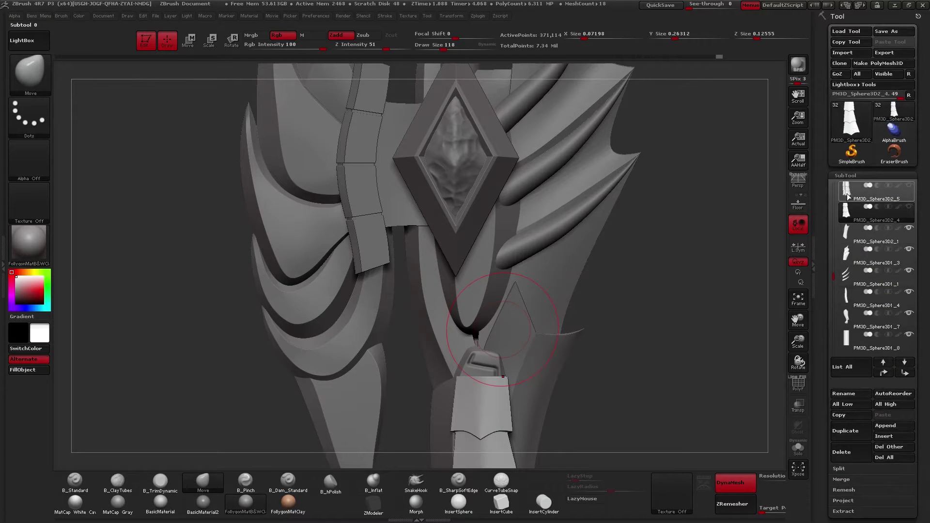
pyautogui.click(845, 191)
pyautogui.moveTo(450, 370)
pyautogui.mouseDown(button='right')
pyautogui.moveTo(515, 357)
pyautogui.moveTo(501, 334)
pyautogui.moveTo(485, 334)
pyautogui.moveTo(498, 342)
pyautogui.mouseUp(button='right')
pyautogui.hotkey('shift', 'f')
pyautogui.hotkey('alt', 's')
pyautogui.hotkey('shift', 'f')
pyautogui.hotkey('alt', 's')
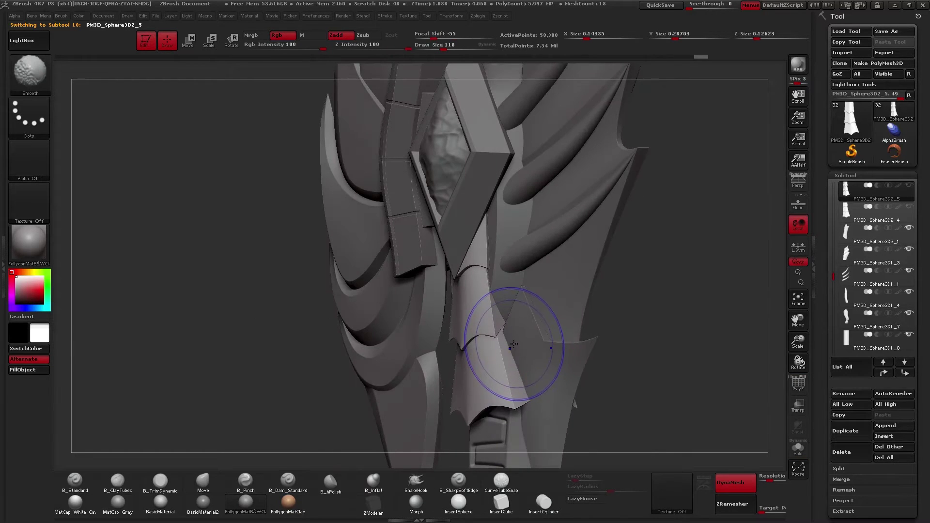
pyautogui.hotkey('alt', 's')
pyautogui.hotkey('shift', 'f')
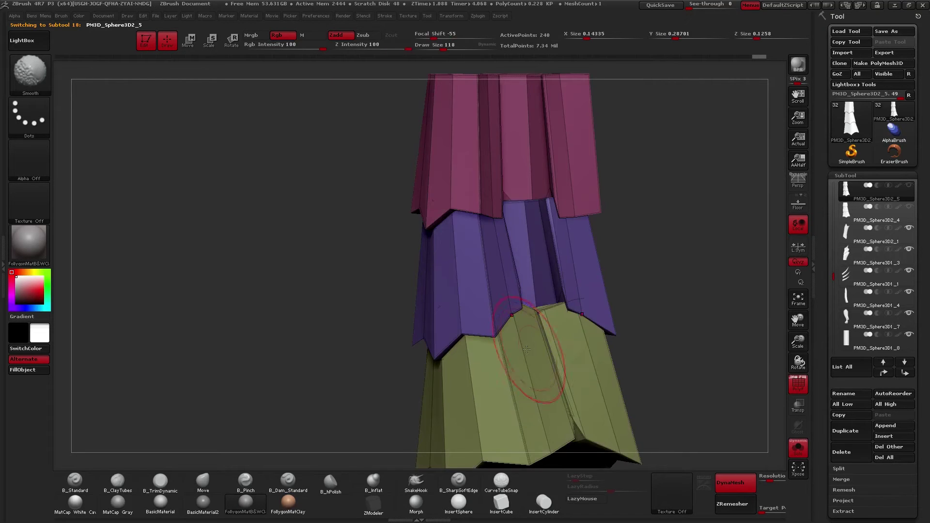
pyautogui.keyDown('alt'); pyautogui.moveTo(522, 353); pyautogui.dragTo(510, 345, button='right'); pyautogui.keyUp('alt')
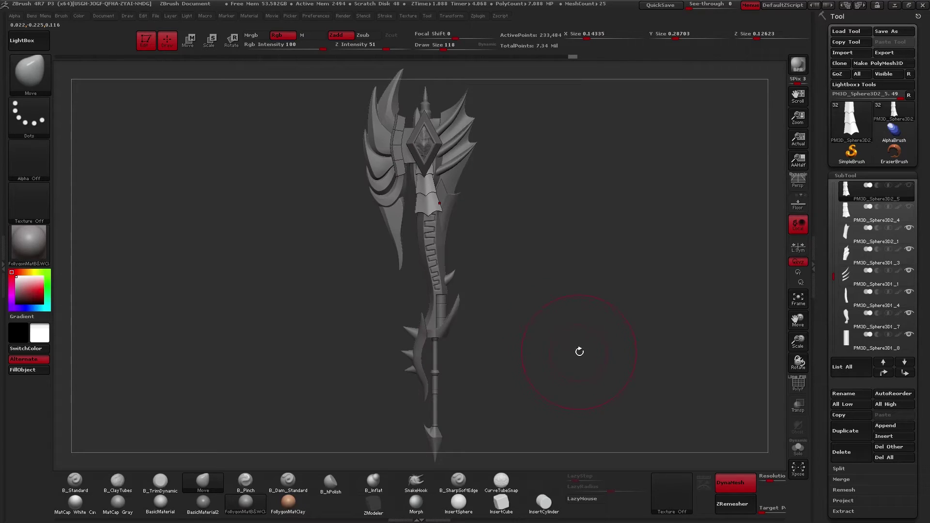
# Select the wing spikes subtool PM3D_Sphere3D1_1 and measure the weapon's full height with a vertical Transpose line
pyautogui.click(846, 276)
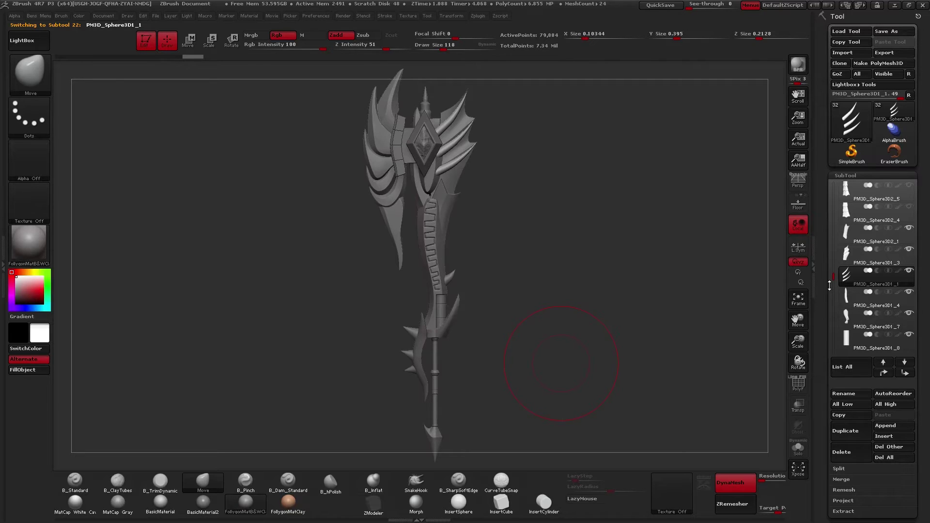
pyautogui.keyDown('alt'); pyautogui.moveTo(473, 159); pyautogui.dragTo(482, 237, button='right'); pyautogui.keyUp('alt')
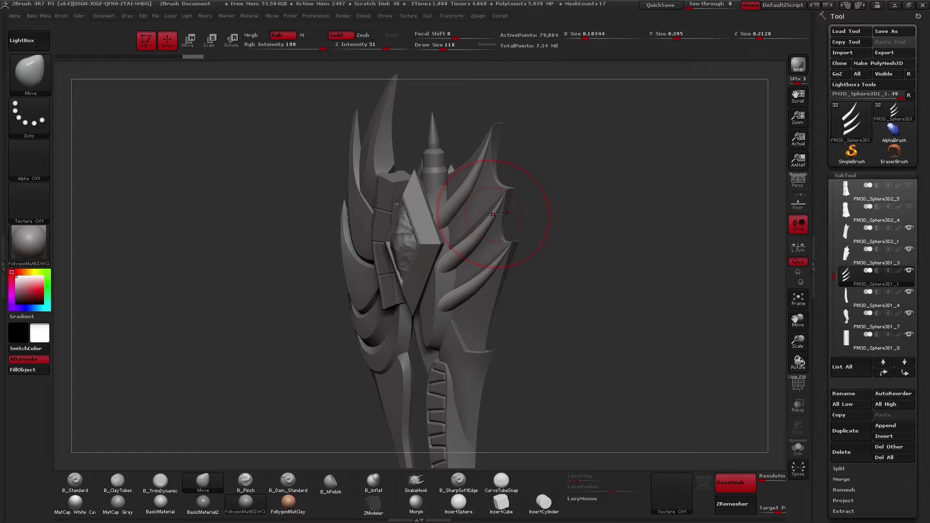
pyautogui.press('f')
pyautogui.press('f')
pyautogui.moveTo(488, 309); pyautogui.dragTo(508, 326)
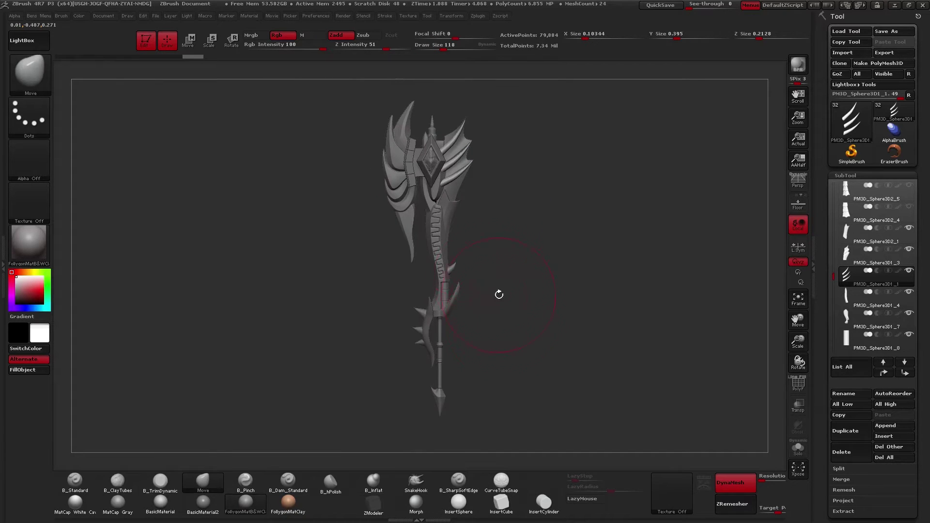
pyautogui.press('w')
pyautogui.moveTo(412, 101)
pyautogui.keyDown('shift'); pyautogui.mouseDown()
pyautogui.moveTo(424, 329)
pyautogui.moveTo(442, 416)
pyautogui.mouseUp(); pyautogui.keyUp('shift')
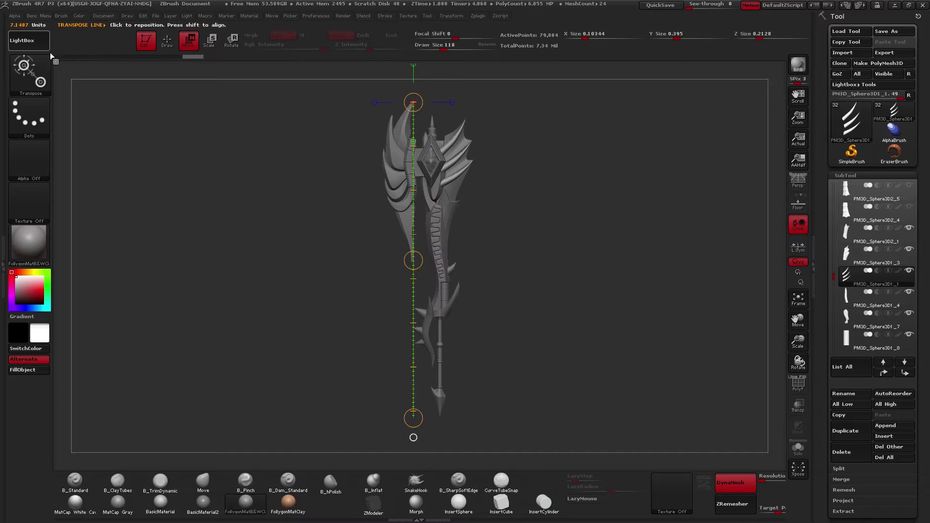
# Isolate the wing spikes and measure the uppermost spike's thickness at its base with a Transpose line
pyautogui.press('q')
pyautogui.moveTo(476, 174)
pyautogui.keyDown('alt'); pyautogui.mouseDown()
pyautogui.moveTo(477, 104)
pyautogui.moveTo(451, 202)
pyautogui.moveTo(459, 245)
pyautogui.moveTo(469, 250)
pyautogui.moveTo(458, 295)
pyautogui.mouseUp(); pyautogui.keyUp('alt')
pyautogui.hotkey('alt', 's')
pyautogui.moveTo(504, 271); pyautogui.dragTo(479, 271)
pyautogui.keyDown('alt'); pyautogui.moveTo(479, 272); pyautogui.dragTo(489, 303); pyautogui.keyUp('alt')
pyautogui.press('w')
pyautogui.moveTo(288, 335); pyautogui.dragTo(335, 385)
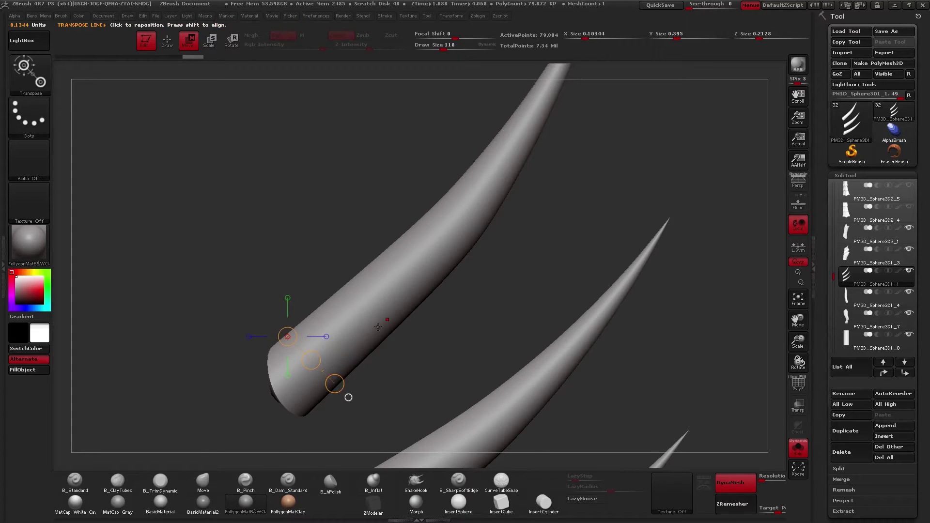
pyautogui.moveTo(347, 394); pyautogui.dragTo(361, 389)
# Measure the uppermost spike's thickness farther along its length and near its tip, and return to Draw mode
pyautogui.moveTo(499, 168); pyautogui.dragTo(520, 181)
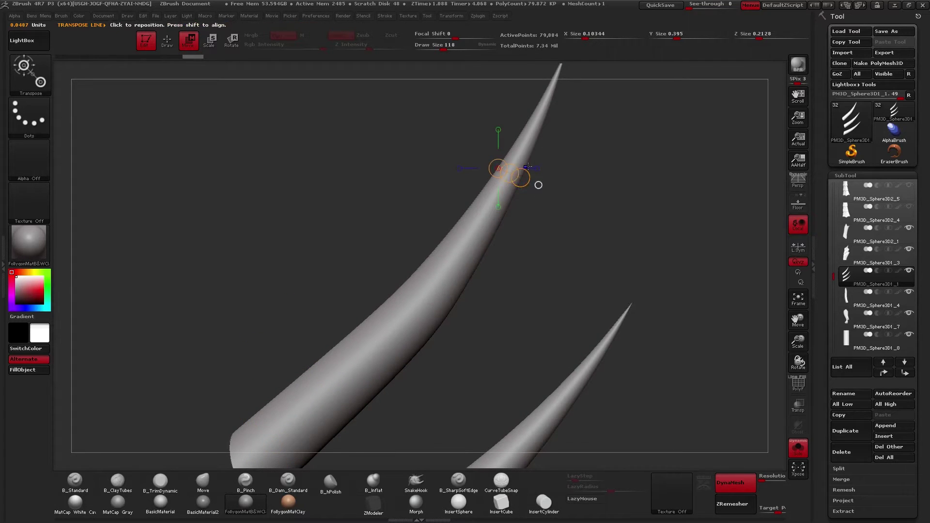
pyautogui.keyDown('alt'); pyautogui.moveTo(552, 151); pyautogui.dragTo(523, 276); pyautogui.keyUp('alt')
pyautogui.moveTo(517, 183); pyautogui.dragTo(523, 190)
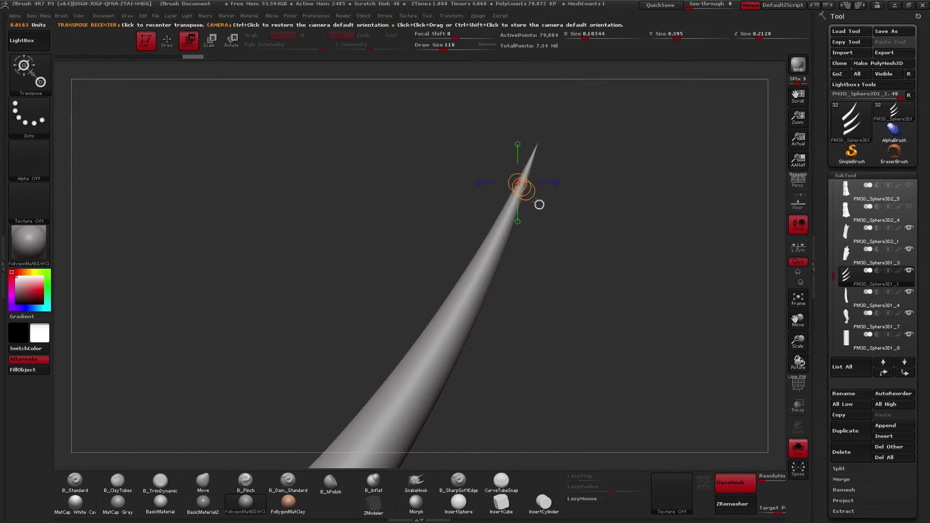
pyautogui.keyDown('alt'); pyautogui.moveTo(538, 158); pyautogui.dragTo(516, 151); pyautogui.keyUp('alt')
pyautogui.press('q')
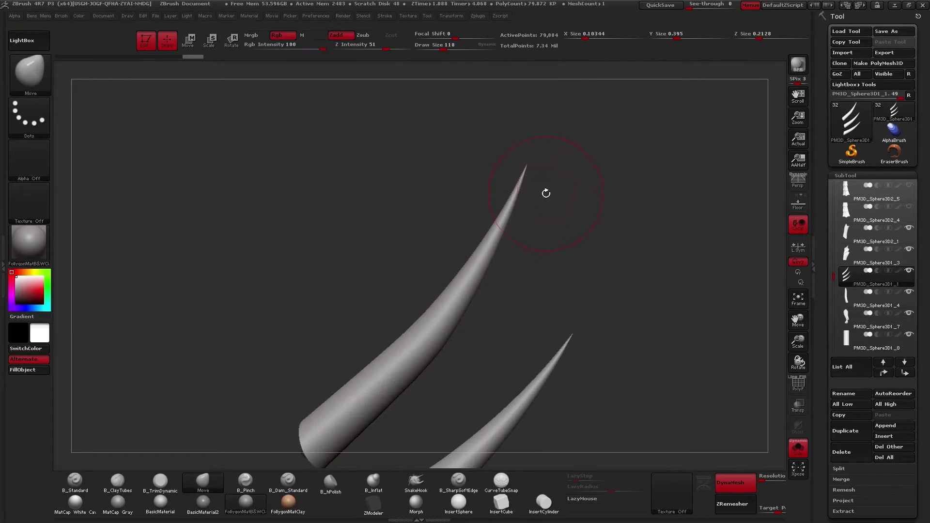
# Examine the paired wing spikes from several angles, both isolated and together with the whole weapon
pyautogui.hotkey('alt', 's')
pyautogui.moveTo(531, 236); pyautogui.dragTo(595, 242)
pyautogui.moveTo(520, 262); pyautogui.dragTo(537, 156)
pyautogui.hotkey('alt', 's')
pyautogui.moveTo(588, 301); pyautogui.dragTo(560, 290)
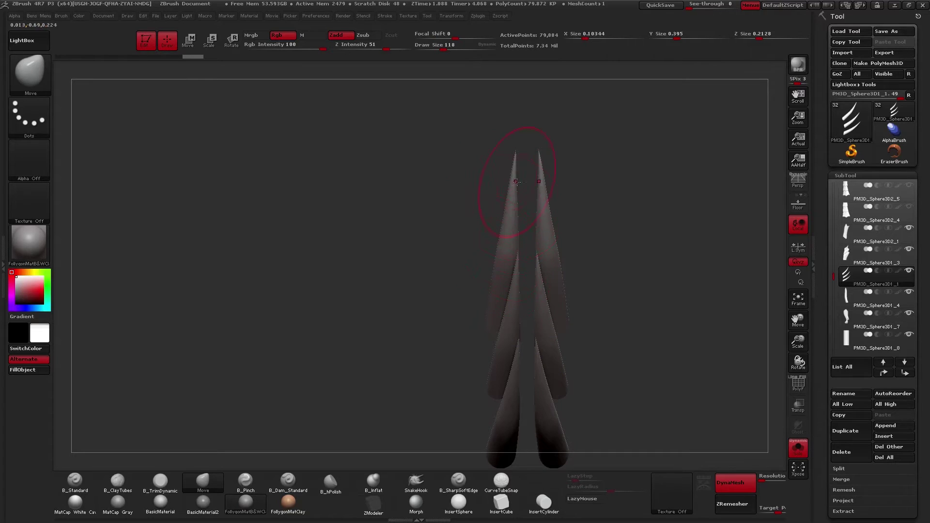
pyautogui.moveTo(503, 276); pyautogui.dragTo(509, 197)
pyautogui.hotkey('alt', 's')
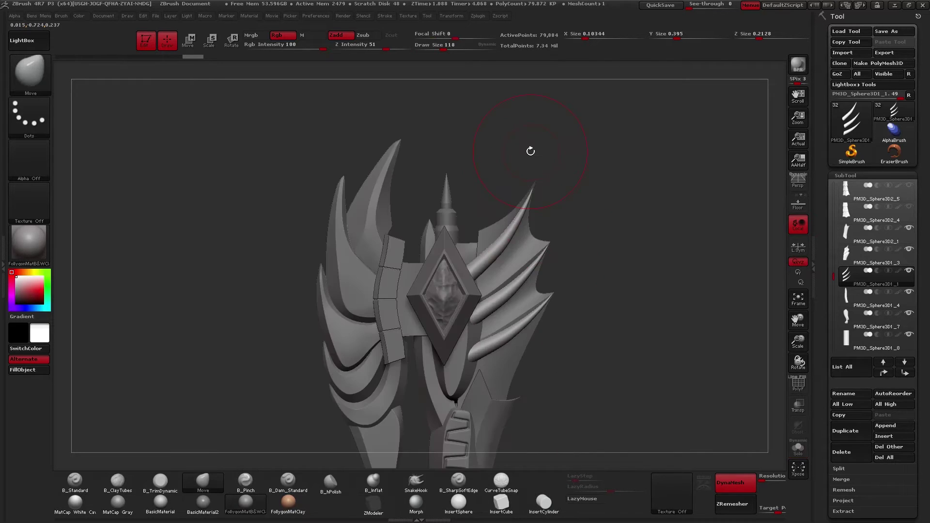
# Select the wing membrane PM3D_Sphere3D1_3 and examine from several sides how the spikes meet its surface
pyautogui.keyDown('alt'); pyautogui.click(527, 300); pyautogui.keyUp('alt')
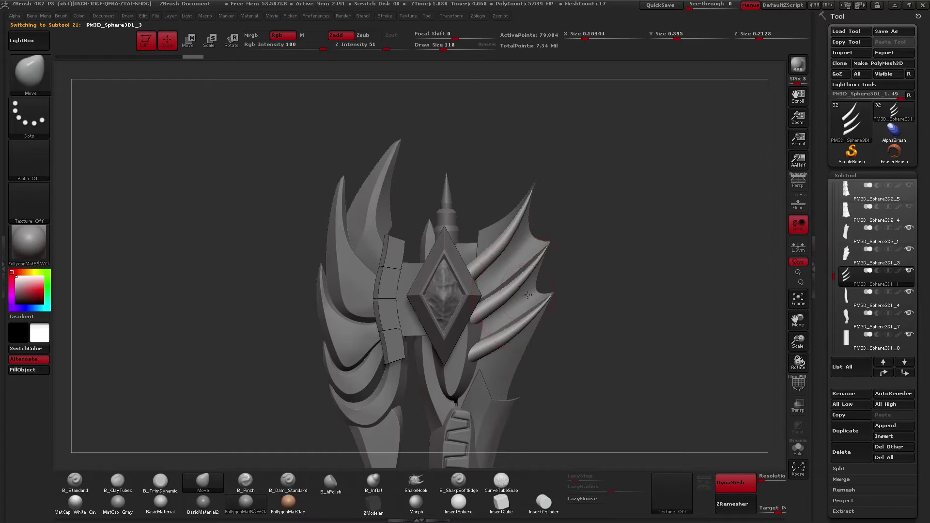
pyautogui.moveTo(587, 286); pyautogui.dragTo(516, 300)
pyautogui.keyDown('alt'); pyautogui.moveTo(516, 300); pyautogui.dragTo(530, 341, button='right'); pyautogui.keyUp('alt')
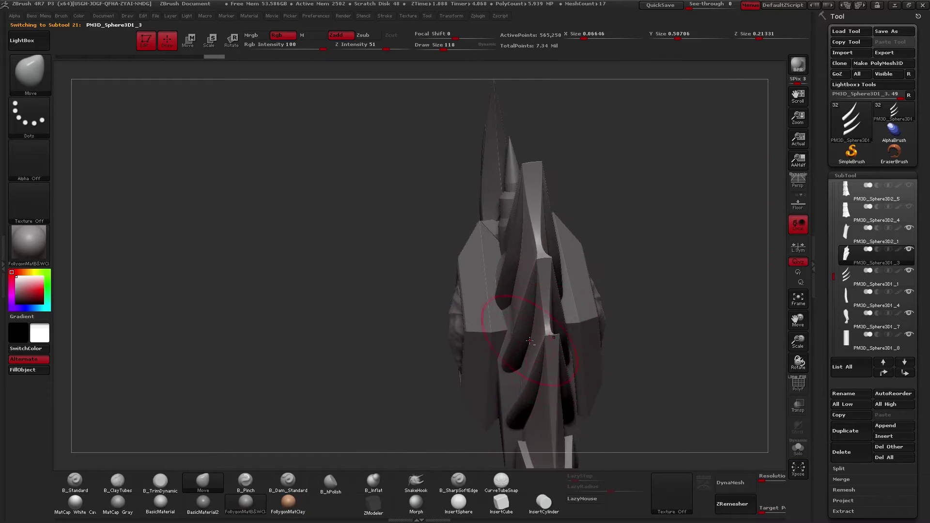
pyautogui.keyDown('shift'); pyautogui.moveTo(547, 234); pyautogui.dragTo(593, 213, button='right'); pyautogui.keyUp('shift')
pyautogui.moveTo(526, 188)
pyautogui.keyDown('alt'); pyautogui.mouseDown(button='right')
pyautogui.moveTo(561, 223)
pyautogui.moveTo(534, 202)
pyautogui.moveTo(542, 199)
pyautogui.moveTo(546, 272)
pyautogui.moveTo(507, 253)
pyautogui.mouseUp(button='right'); pyautogui.keyUp('alt')
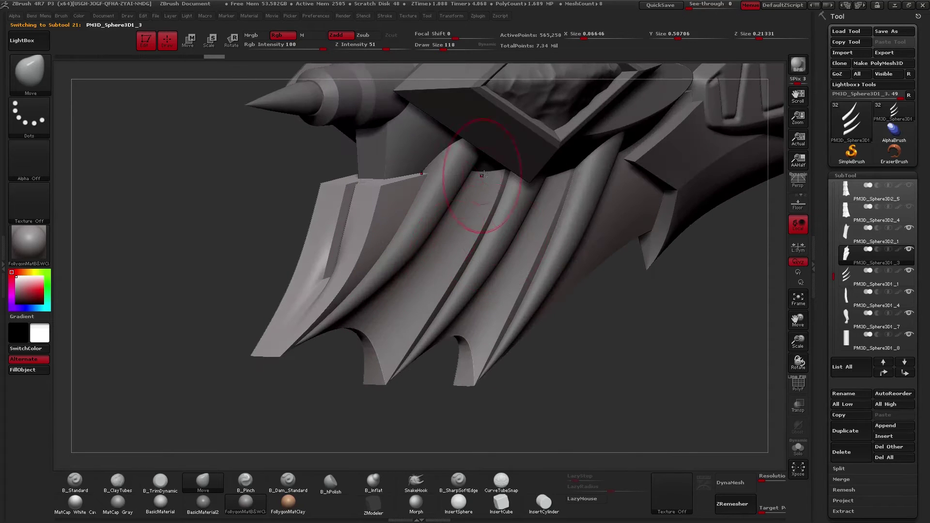
pyautogui.keyDown('alt'); pyautogui.moveTo(439, 186); pyautogui.dragTo(488, 197, button='right'); pyautogui.keyUp('alt')
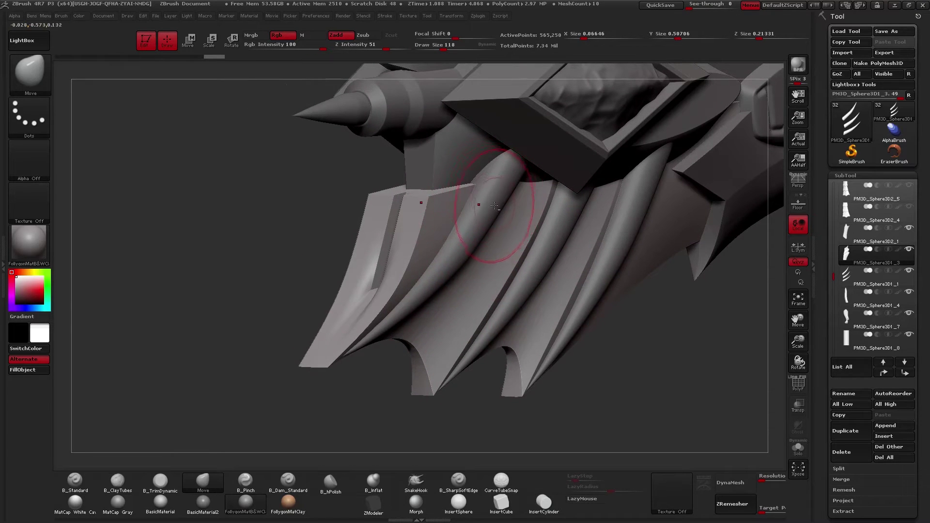
# Select the wing spikes subtool again and examine it isolated and close to the membrane's tips
pyautogui.keyDown('alt'); pyautogui.click(494, 205); pyautogui.keyUp('alt')
pyautogui.hotkey('ctrl', 'shift', 's')
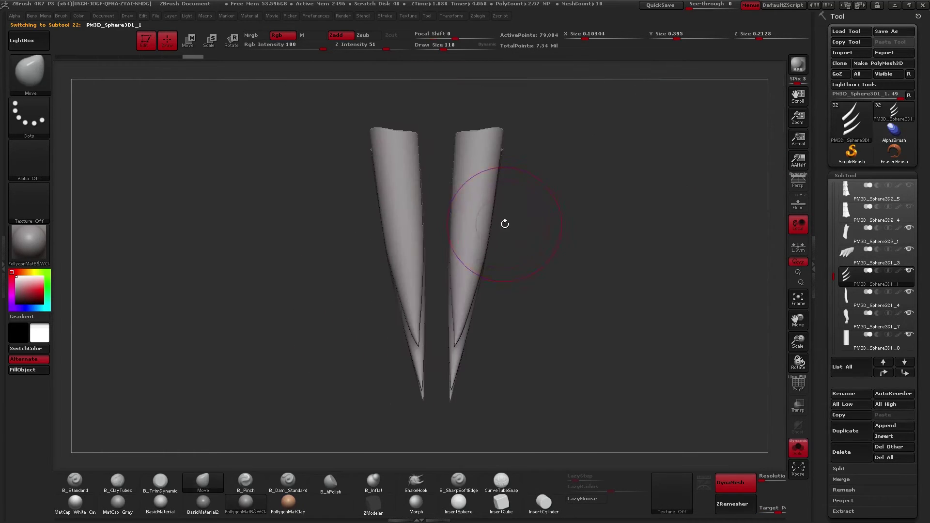
pyautogui.keyDown('ctrl'); pyautogui.moveTo(505, 224); pyautogui.dragTo(490, 180, button='right'); pyautogui.keyUp('ctrl')
pyautogui.moveTo(488, 213)
pyautogui.mouseDown(button='right')
pyautogui.moveTo(484, 203)
pyautogui.moveTo(476, 272)
pyautogui.mouseUp(button='right')
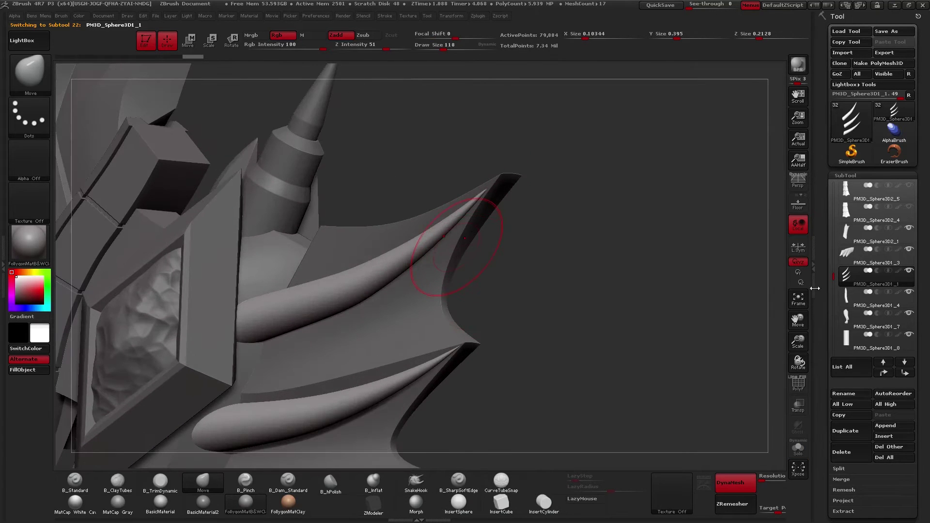
# Examine the spikes' position inside the membrane with transparency on, turn transparency off, and select the wing membrane
pyautogui.click(797, 406)
pyautogui.moveTo(772, 372); pyautogui.dragTo(478, 214, button='right')
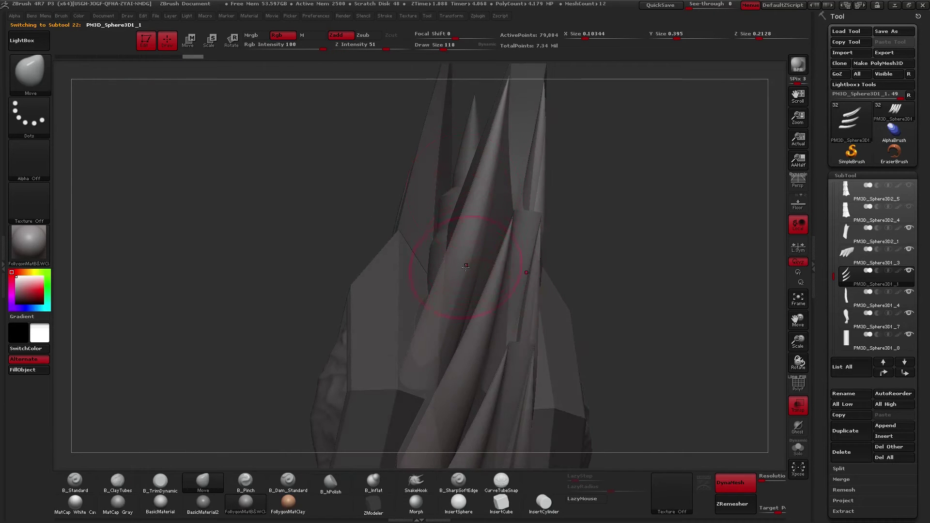
pyautogui.moveTo(503, 160); pyautogui.dragTo(571, 193, button='right')
pyautogui.click(799, 405)
pyautogui.keyDown('alt'); pyautogui.click(554, 187); pyautogui.keyUp('alt')
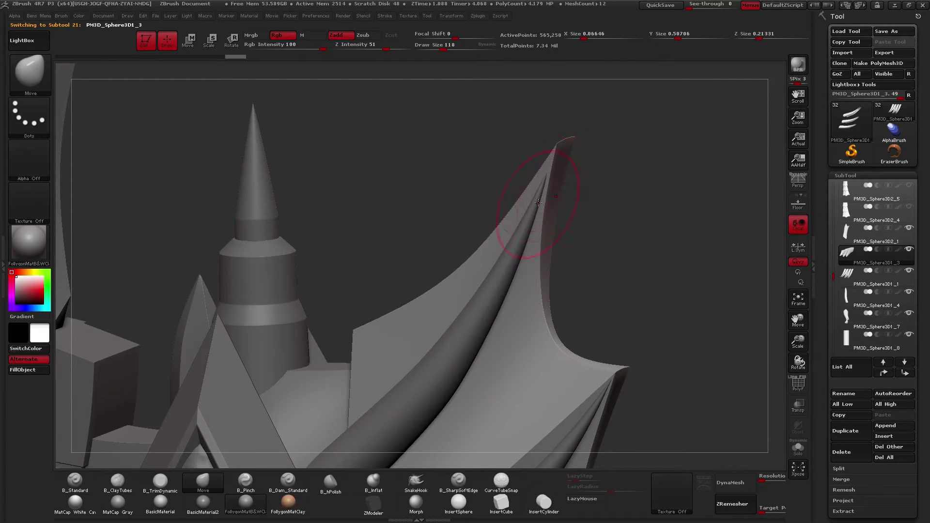
pyautogui.keyDown('alt'); pyautogui.moveTo(548, 184); pyautogui.dragTo(536, 135, button='right'); pyautogui.keyUp('alt')
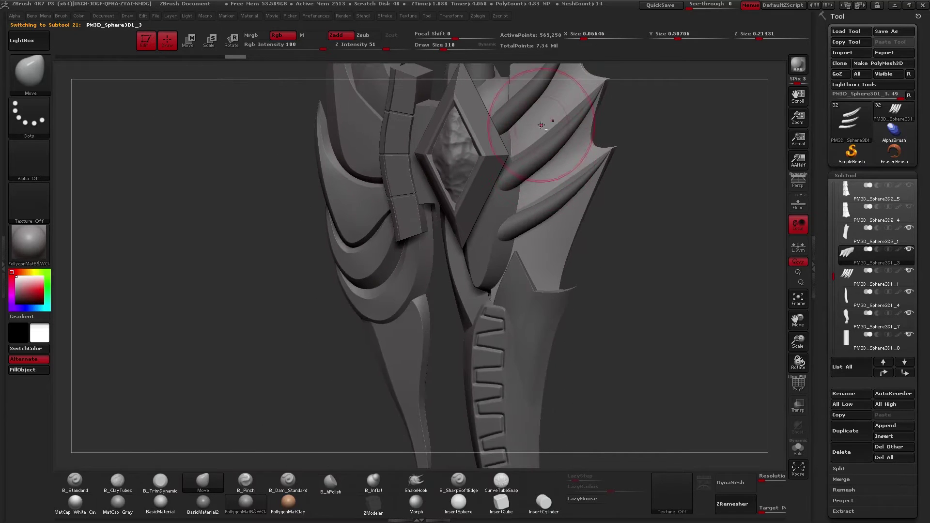
# Examine how the wing spikes lie against the membrane near the tips, ending with the whole weapon framed
pyautogui.keyDown('alt'); pyautogui.moveTo(536, 189); pyautogui.dragTo(523, 250, button='right'); pyautogui.keyUp('alt')
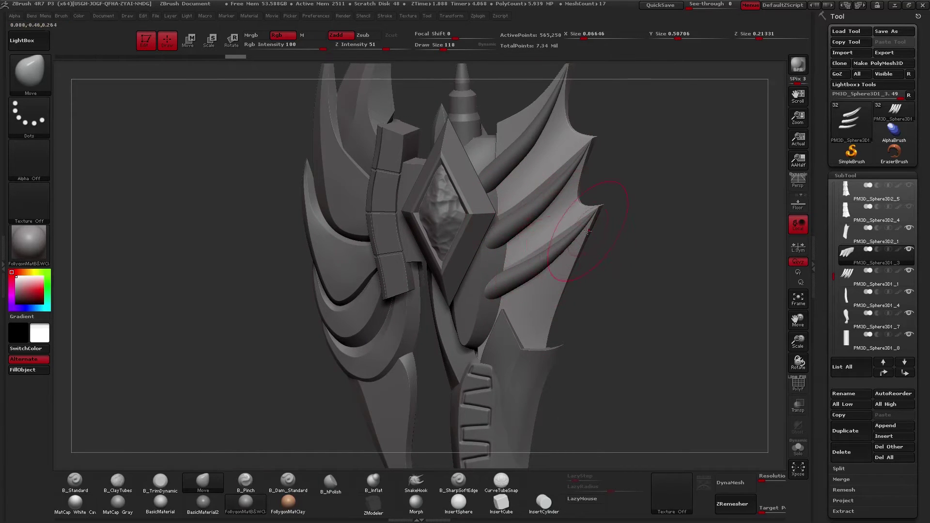
pyautogui.moveTo(581, 237)
pyautogui.mouseDown(button='right')
pyautogui.moveTo(565, 225)
pyautogui.moveTo(586, 194)
pyautogui.moveTo(550, 251)
pyautogui.moveTo(577, 170)
pyautogui.mouseUp(button='right')
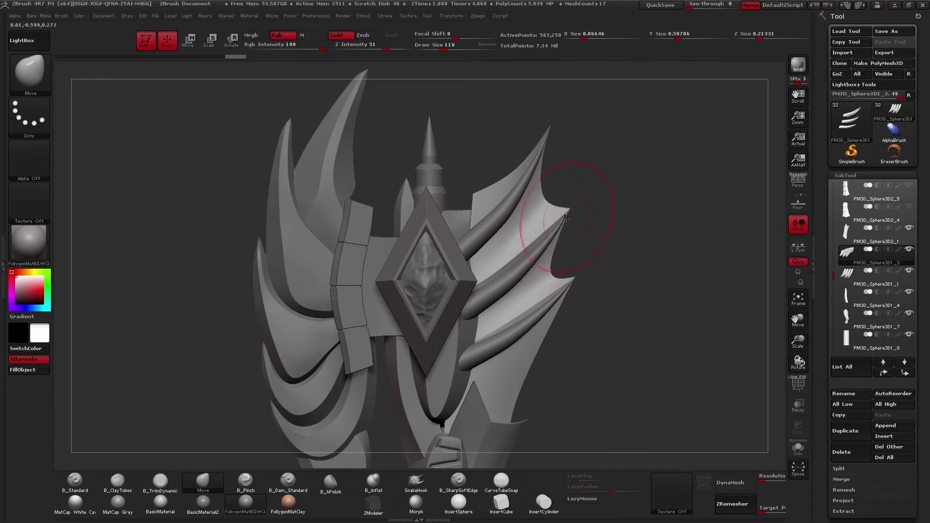
pyautogui.keyDown('ctrl'); pyautogui.moveTo(548, 213); pyautogui.dragTo(550, 308, button='right'); pyautogui.keyUp('ctrl')
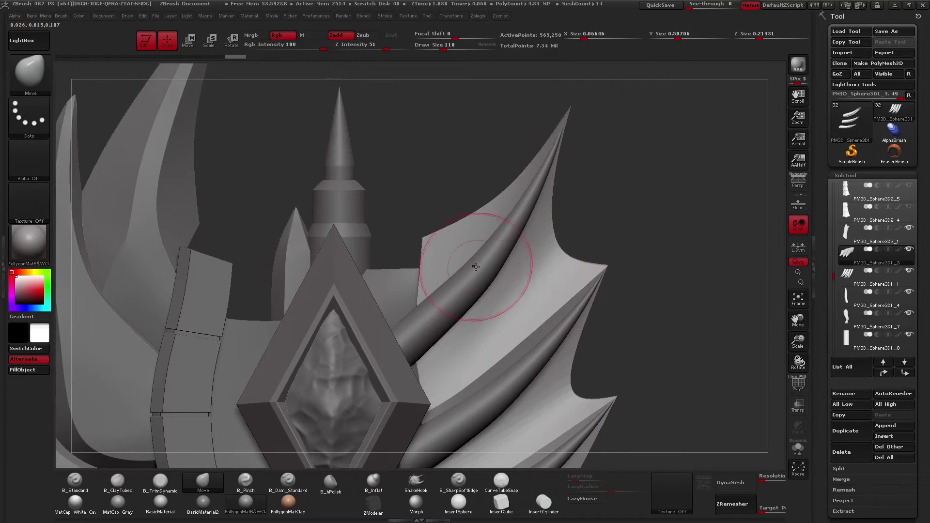
pyautogui.press('f')
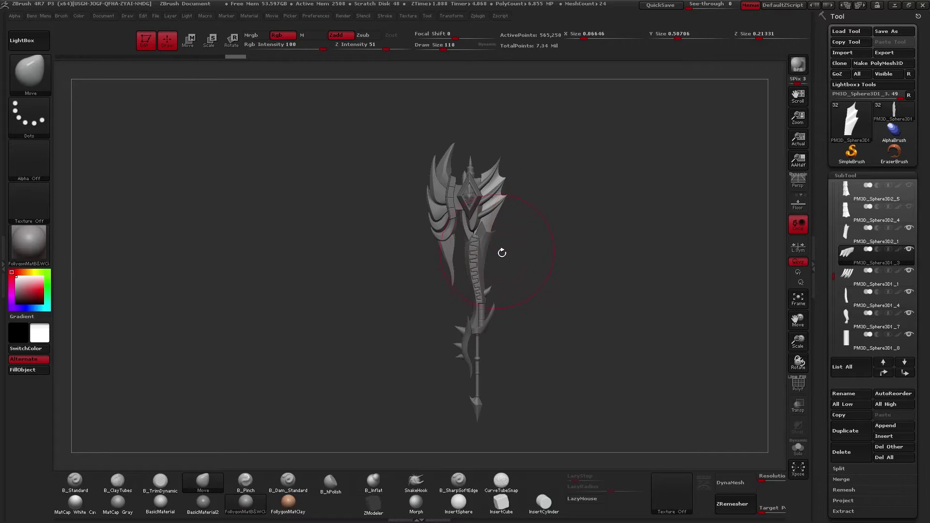
# Select the handle subtool PM3D_Sphere3D1_7 and measure the weapon's full height with a vertical Transpose line
pyautogui.keyDown('alt'); pyautogui.click(479, 269); pyautogui.keyUp('alt')
pyautogui.keyDown('alt'); pyautogui.moveTo(513, 279); pyautogui.dragTo(497, 264); pyautogui.keyUp('alt')
pyautogui.hotkey('shift', 'f')
pyautogui.hotkey('shift', 'f')
pyautogui.press('w')
pyautogui.keyDown('shift'); pyautogui.moveTo(448, 114); pyautogui.dragTo(447, 448); pyautogui.keyUp('shift')
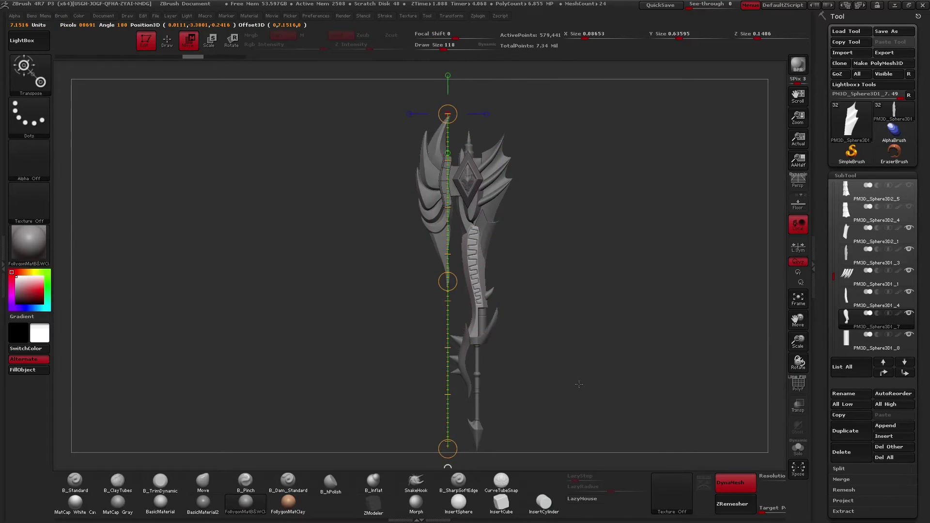
pyautogui.press('q')
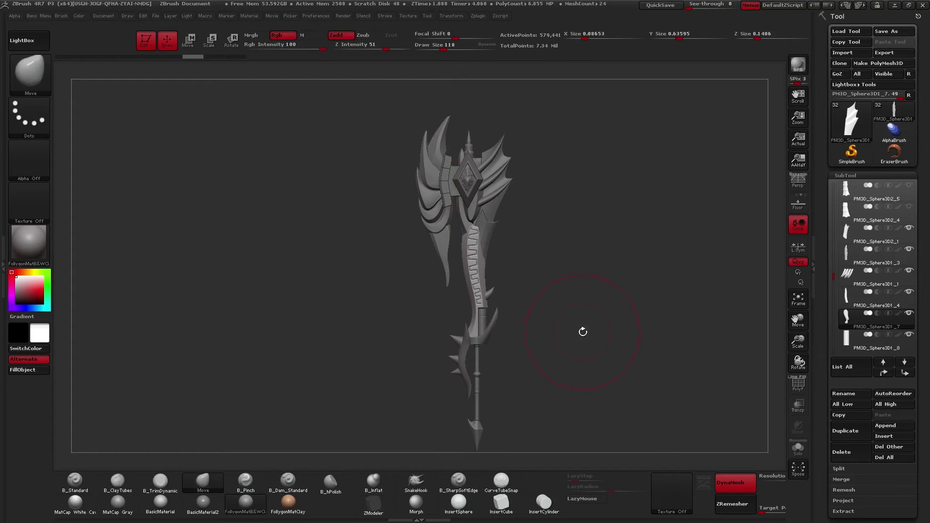
pyautogui.keyDown('alt'); pyautogui.moveTo(574, 350); pyautogui.dragTo(607, 328); pyautogui.keyUp('alt')
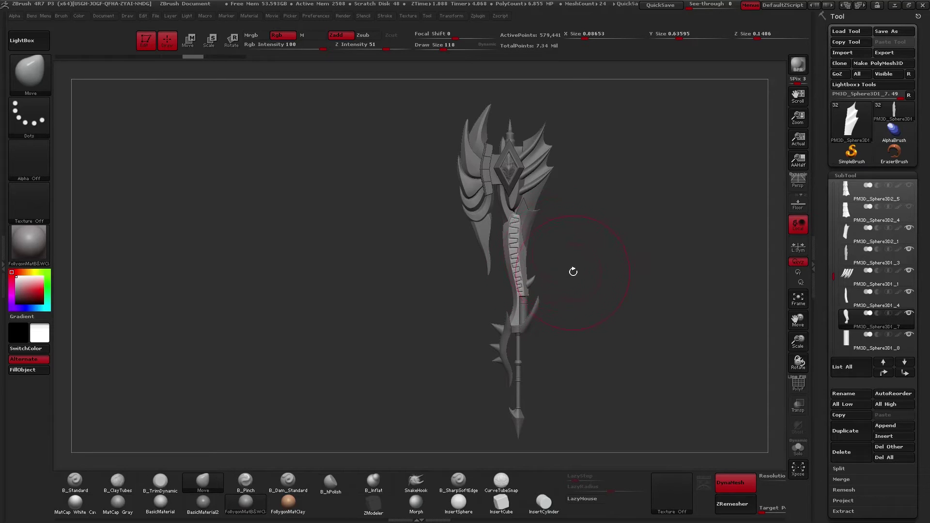
pyautogui.moveTo(545, 270)
pyautogui.mouseDown()
pyautogui.moveTo(552, 276)
pyautogui.moveTo(532, 282)
pyautogui.moveTo(549, 278)
pyautogui.moveTo(542, 264)
pyautogui.moveTo(549, 273)
pyautogui.moveTo(532, 281)
pyautogui.moveTo(571, 270)
pyautogui.moveTo(528, 290)
pyautogui.moveTo(538, 294)
pyautogui.mouseUp()
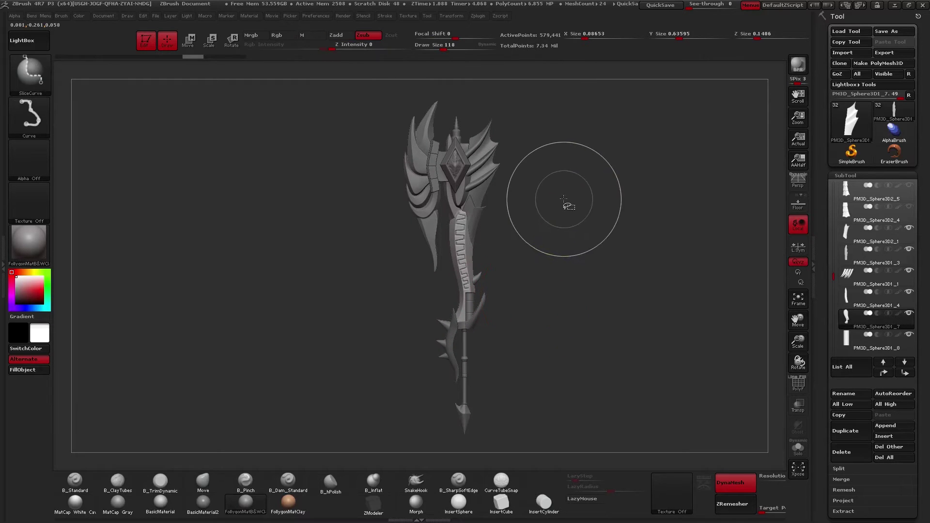
# Slice the handle horizontally across its toothed section with SliceCurve and mask the part below the cut
pyautogui.hotkey('shift', 'a')
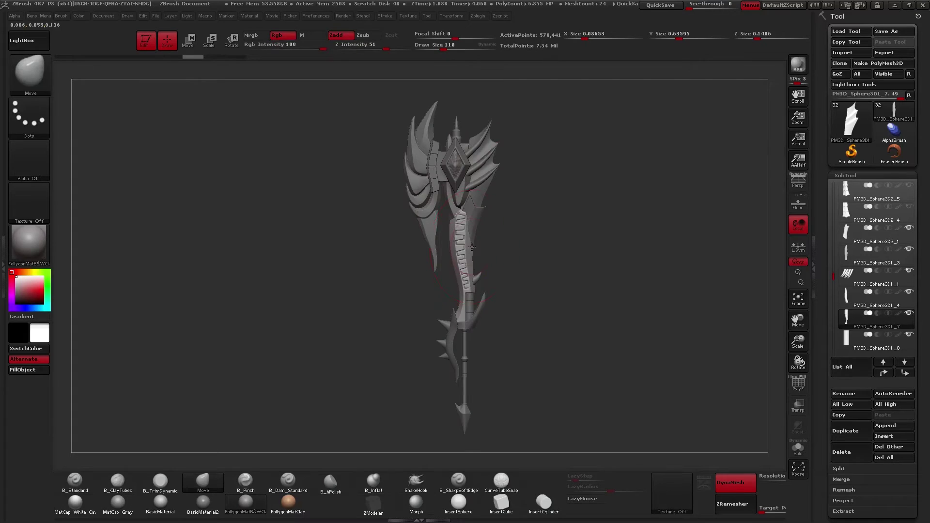
pyautogui.keyDown('ctrl'); pyautogui.moveTo(472, 247); pyautogui.dragTo(483, 283, button='right'); pyautogui.keyUp('ctrl')
pyautogui.keyDown('ctrl'); pyautogui.keyDown('shift'); pyautogui.moveTo(387, 265); pyautogui.dragTo(511, 266); pyautogui.keyUp('shift'); pyautogui.keyUp('ctrl')
pyautogui.keyDown('ctrl'); pyautogui.moveTo(423, 242); pyautogui.dragTo(455, 310, button='right'); pyautogui.keyUp('ctrl')
pyautogui.press('w')
pyautogui.keyDown('ctrl'); pyautogui.click(478, 240); pyautogui.keyUp('ctrl')
pyautogui.press('q')
pyautogui.moveTo(504, 249)
pyautogui.keyDown('ctrl'); pyautogui.mouseDown(button='right')
pyautogui.moveTo(486, 203)
pyautogui.moveTo(508, 248)
pyautogui.mouseUp(button='right'); pyautogui.keyUp('ctrl')
# Isolate the handle's upper section and split the hidden lower section into its own subtool
pyautogui.hotkey('alt', 's')
pyautogui.keyDown('ctrl'); pyautogui.keyDown('shift'); pyautogui.click(476, 232); pyautogui.keyUp('shift'); pyautogui.keyUp('ctrl')
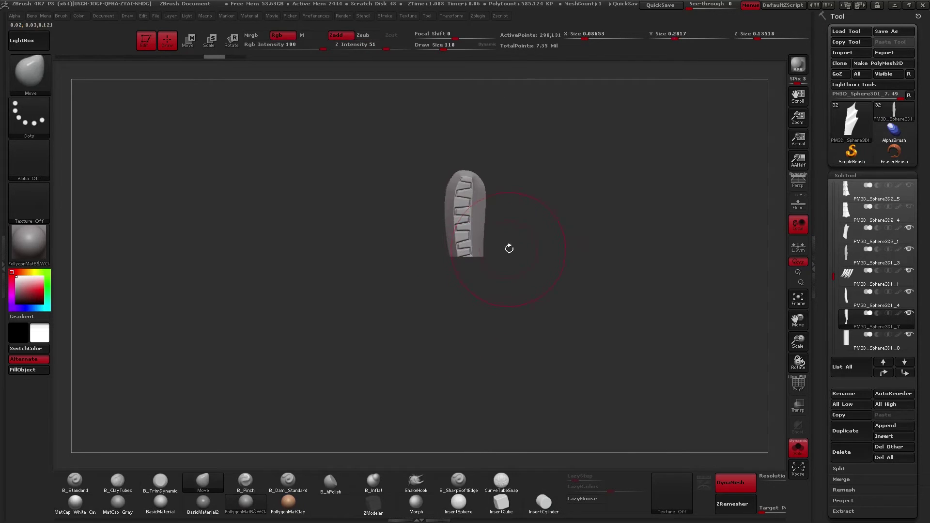
pyautogui.press('1')
pyautogui.click(504, 236)
pyautogui.press('1')
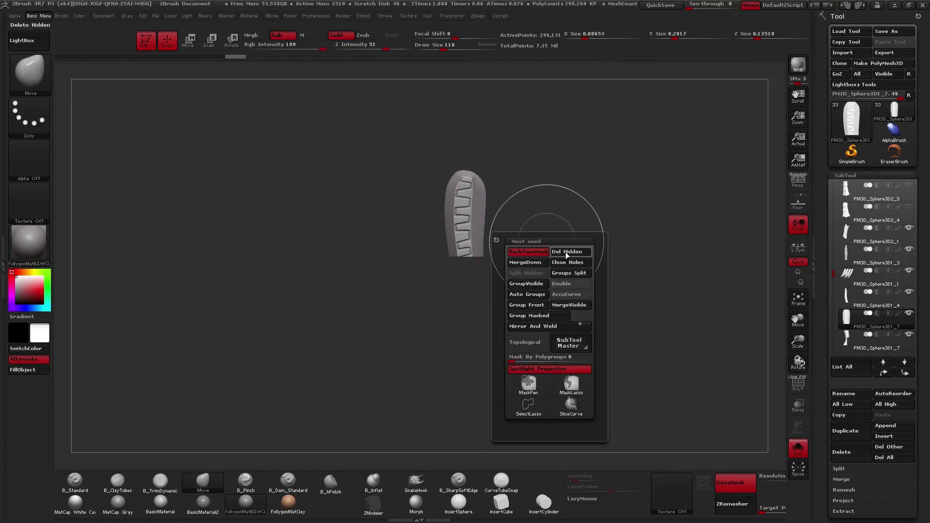
pyautogui.moveTo(474, 212); pyautogui.dragTo(492, 272, button='right')
pyautogui.hotkey('alt', 's')
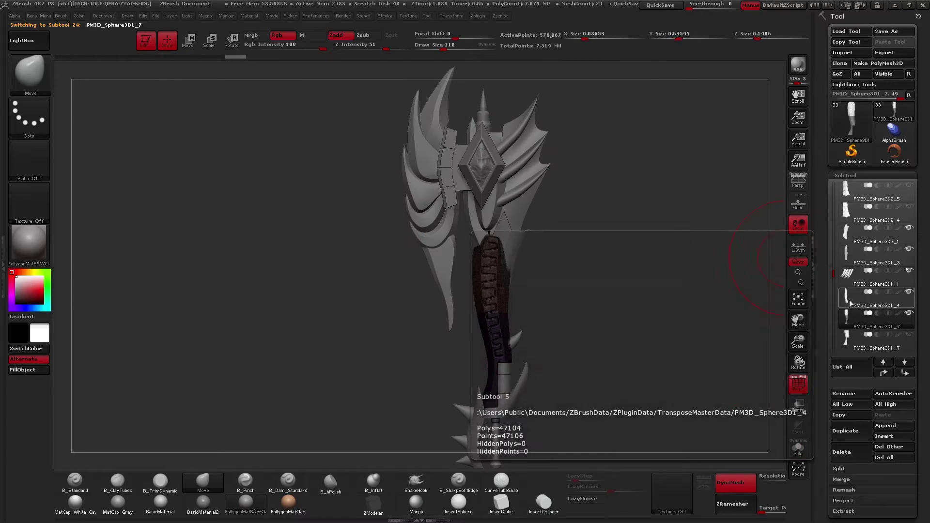
# Select the handle subtool PM3D_Sphere3D1_7 with the polygroup wireframe turned off and save the project
pyautogui.click(849, 319)
pyautogui.hotkey('shift', 'f')
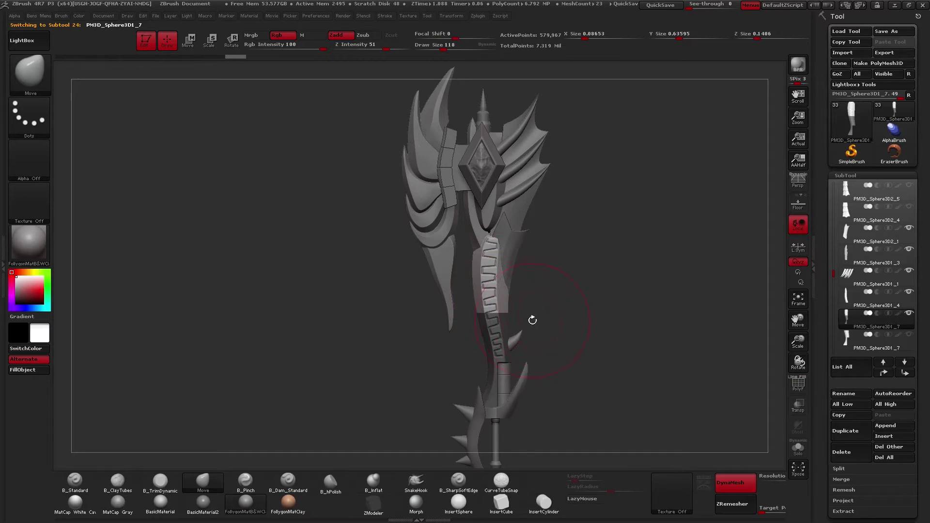
pyautogui.hotkey('ctrl', 's')
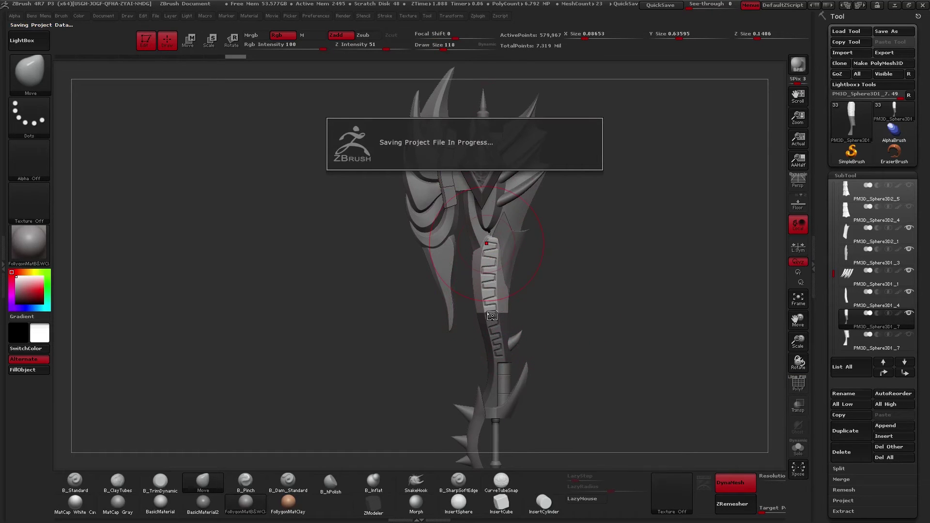
# Draw a Transpose line from the handle's cut edge up to the weapon's tip and check the alignment from several angles
pyautogui.press('w')
pyautogui.moveTo(494, 313); pyautogui.dragTo(493, 69)
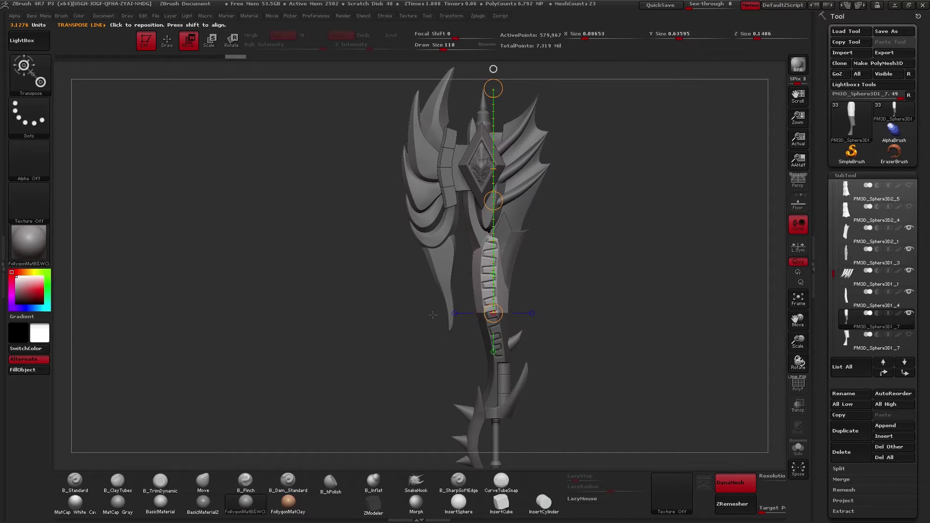
pyautogui.moveTo(450, 217); pyautogui.dragTo(405, 190, button='right')
pyautogui.moveTo(449, 237); pyautogui.dragTo(430, 201, button='right')
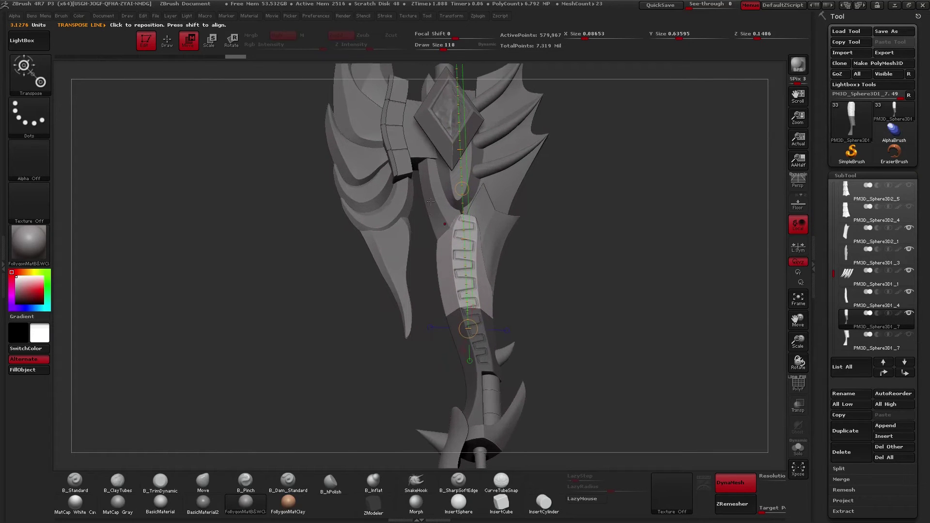
pyautogui.moveTo(431, 255); pyautogui.dragTo(444, 252, button='right')
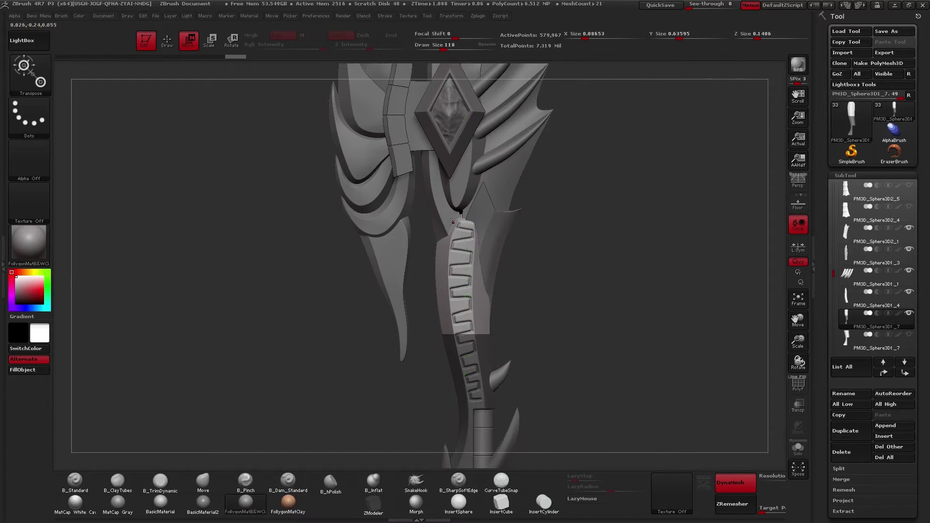
# Examine the cut edge on the handle's toothed section close up from the side
pyautogui.moveTo(440, 210); pyautogui.dragTo(484, 188, button='right')
pyautogui.press('q')
pyautogui.keyDown('ctrl'); pyautogui.moveTo(497, 268); pyautogui.dragTo(490, 317, button='right'); pyautogui.keyUp('ctrl')
pyautogui.moveTo(475, 281)
pyautogui.mouseDown(button='right')
pyautogui.moveTo(512, 271)
pyautogui.moveTo(426, 291)
pyautogui.mouseUp(button='right')
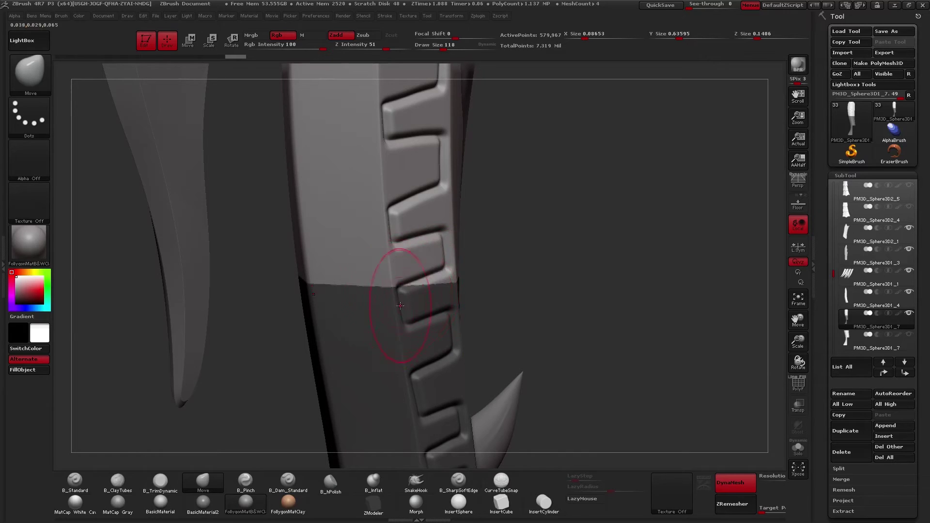
pyautogui.moveTo(436, 300); pyautogui.dragTo(492, 302, button='right')
# Show the armour plates subtool PM3D_Sphere3D2_5 again and undo the last three operations on the handle
pyautogui.click(909, 186)
pyautogui.moveTo(550, 315)
pyautogui.keyDown('ctrl'); pyautogui.mouseDown(button='right')
pyautogui.moveTo(518, 316)
pyautogui.moveTo(497, 333)
pyautogui.moveTo(538, 345)
pyautogui.mouseUp(button='right'); pyautogui.keyUp('ctrl')
pyautogui.hotkey('shift', 'f')
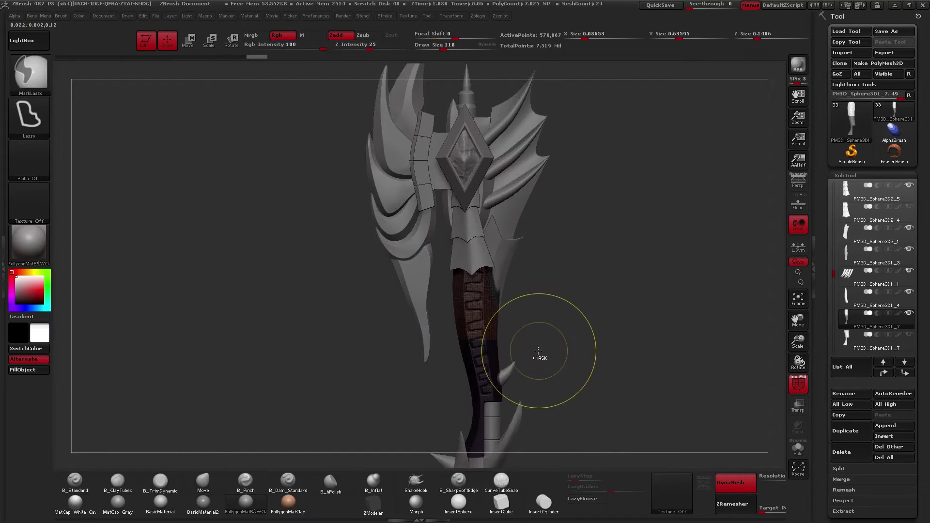
pyautogui.hotkey('ctrl', 'z')
pyautogui.hotkey('ctrl', 'z')
pyautogui.hotkey('ctrl', 'z')
pyautogui.hotkey('shift', 'f')
# Select the hooked guard subtool PM3D_Cylinder3D_1 and examine it isolated before showing the whole weapon again
pyautogui.keyDown('ctrl'); pyautogui.moveTo(539, 349); pyautogui.dragTo(526, 311, button='right'); pyautogui.keyUp('ctrl')
pyautogui.keyDown('alt'); pyautogui.click(507, 311); pyautogui.keyUp('alt')
pyautogui.hotkey('alt', 's')
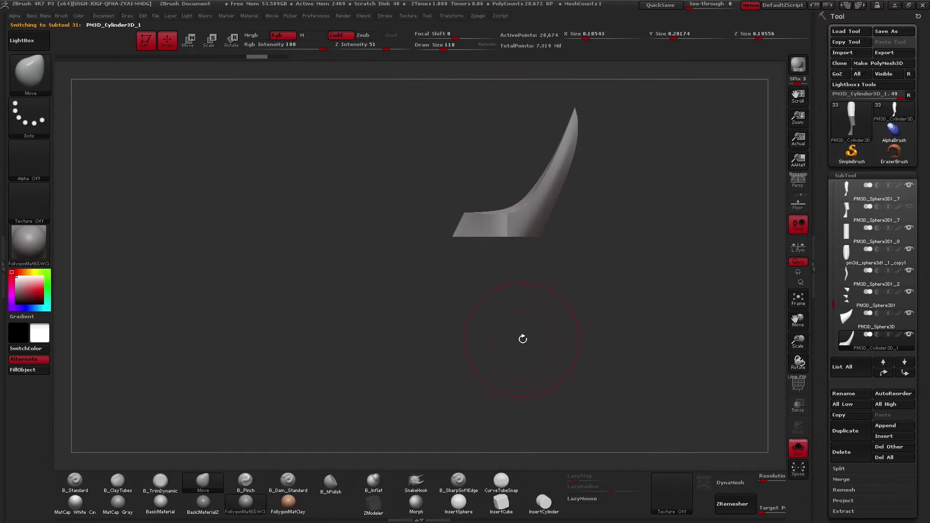
pyautogui.moveTo(521, 339); pyautogui.dragTo(520, 257)
pyautogui.moveTo(508, 307); pyautogui.dragTo(504, 355, button='right')
pyautogui.hotkey('alt', 's')
# Measure vertically from the hooked guard to the weapon's head with Transpose lines and view the weapon edge-on
pyautogui.press('w')
pyautogui.keyDown('shift'); pyautogui.moveTo(510, 380); pyautogui.dragTo(506, 105); pyautogui.keyUp('shift')
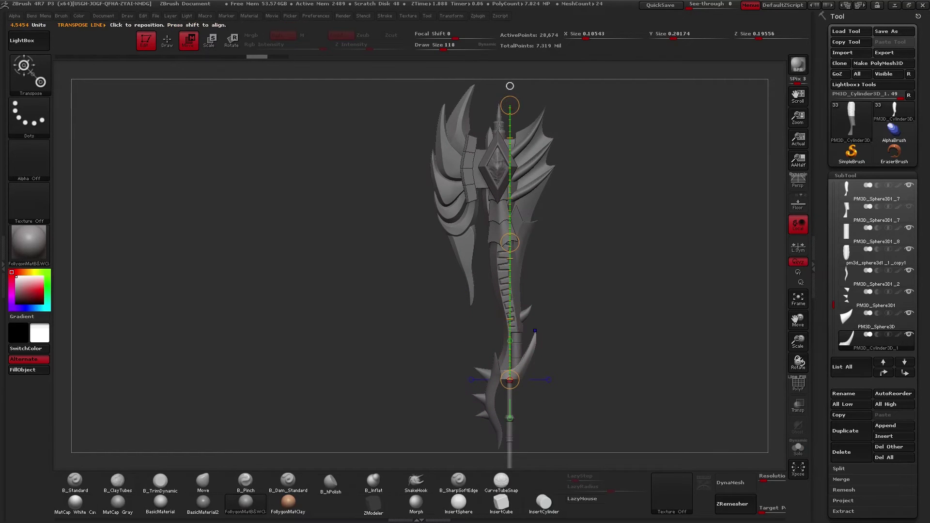
pyautogui.moveTo(482, 216)
pyautogui.keyDown('shift'); pyautogui.mouseDown()
pyautogui.moveTo(483, 115)
pyautogui.moveTo(416, 118)
pyautogui.moveTo(539, 124)
pyautogui.moveTo(500, 128)
pyautogui.moveTo(518, 141)
pyautogui.moveTo(511, 143)
pyautogui.mouseUp(); pyautogui.keyUp('shift')
pyautogui.moveTo(501, 180); pyautogui.dragTo(548, 179)
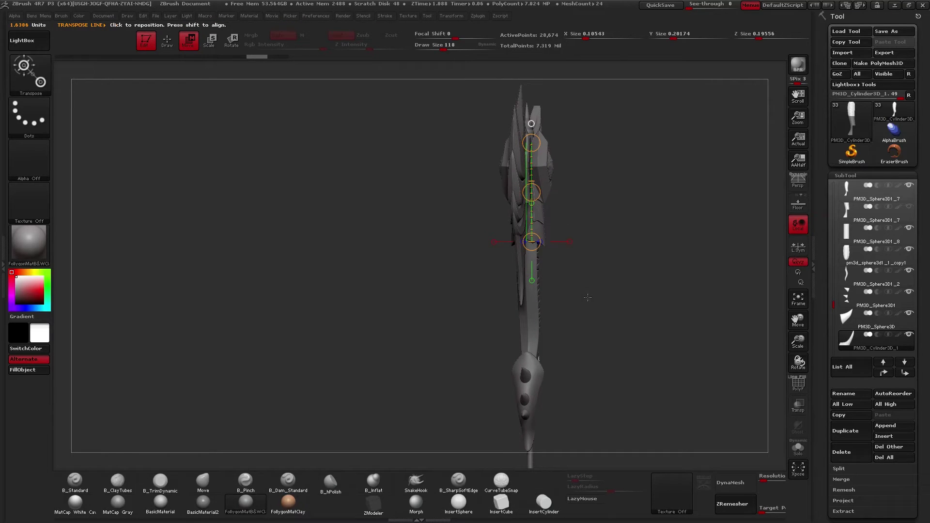
# Select the curved hand guard PM3D_Sphere3D1_2 and adjust its shape slightly with the Move brush
pyautogui.moveTo(589, 289); pyautogui.dragTo(556, 286)
pyautogui.keyDown('alt'); pyautogui.click(520, 383); pyautogui.keyUp('alt')
pyautogui.press('q')
pyautogui.moveTo(581, 387)
pyautogui.keyDown('alt'); pyautogui.mouseDown()
pyautogui.moveTo(576, 310)
pyautogui.moveTo(515, 307)
pyautogui.moveTo(582, 289)
pyautogui.mouseUp(); pyautogui.keyUp('alt')
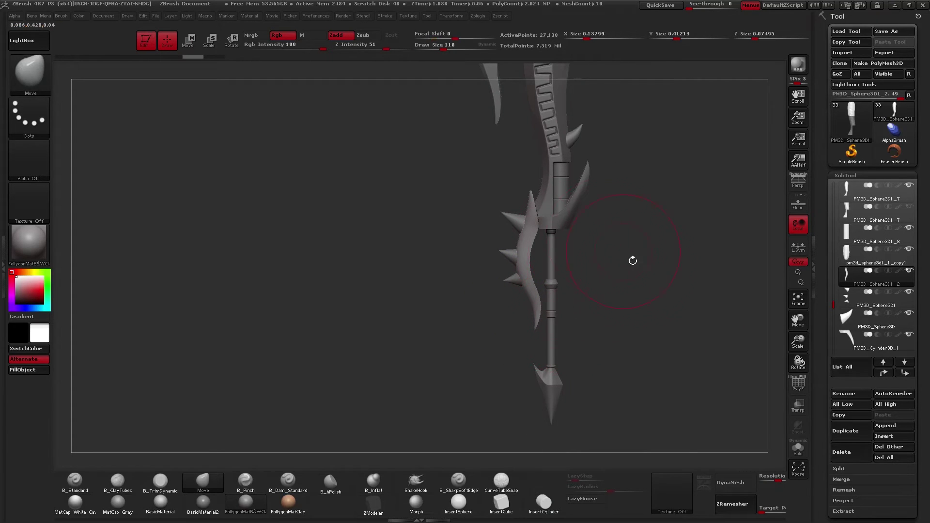
pyautogui.moveTo(554, 310); pyautogui.dragTo(553, 313)
pyautogui.moveTo(537, 275)
pyautogui.mouseDown()
pyautogui.moveTo(564, 292)
pyautogui.moveTo(545, 280)
pyautogui.moveTo(563, 270)
pyautogui.moveTo(526, 292)
pyautogui.moveTo(514, 271)
pyautogui.mouseUp()
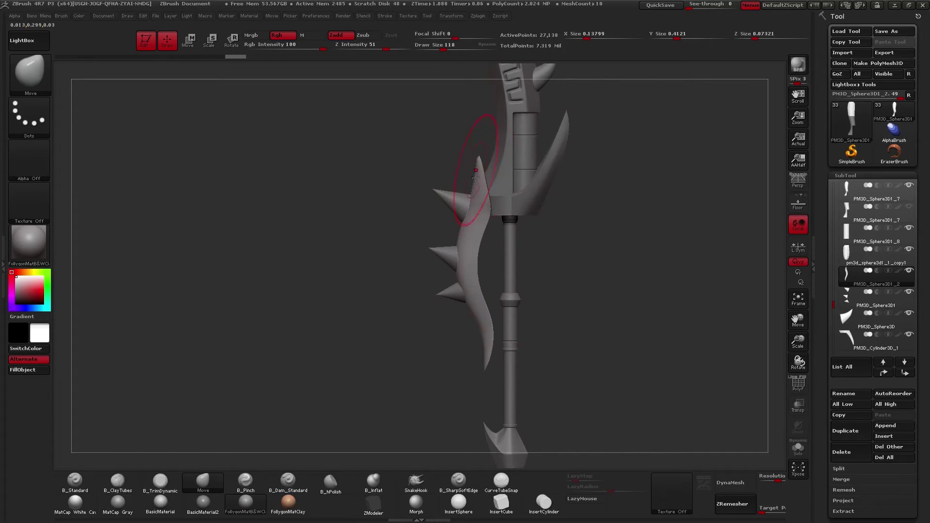
# Draw a Transpose line from the curved hand guard's upper tip down to the shaft
pyautogui.press('w')
pyautogui.moveTo(480, 156); pyautogui.dragTo(507, 278)
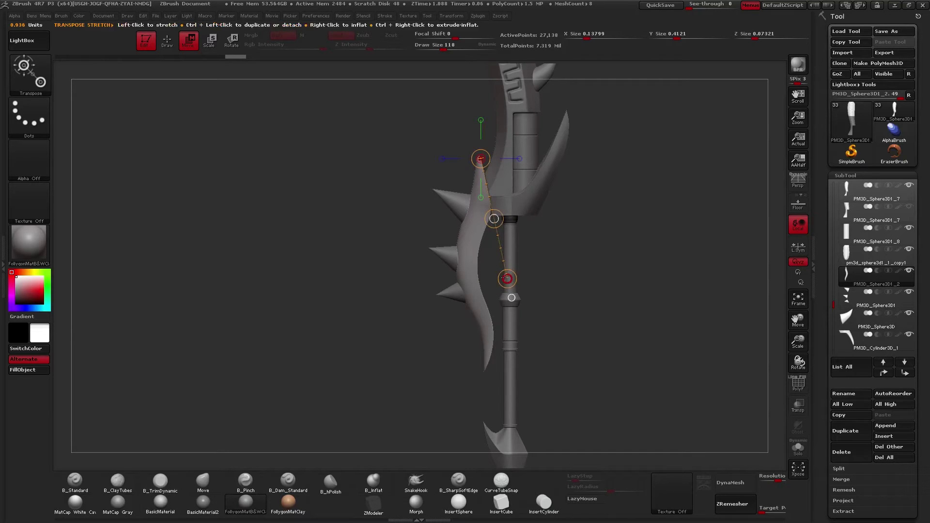
pyautogui.press('q')
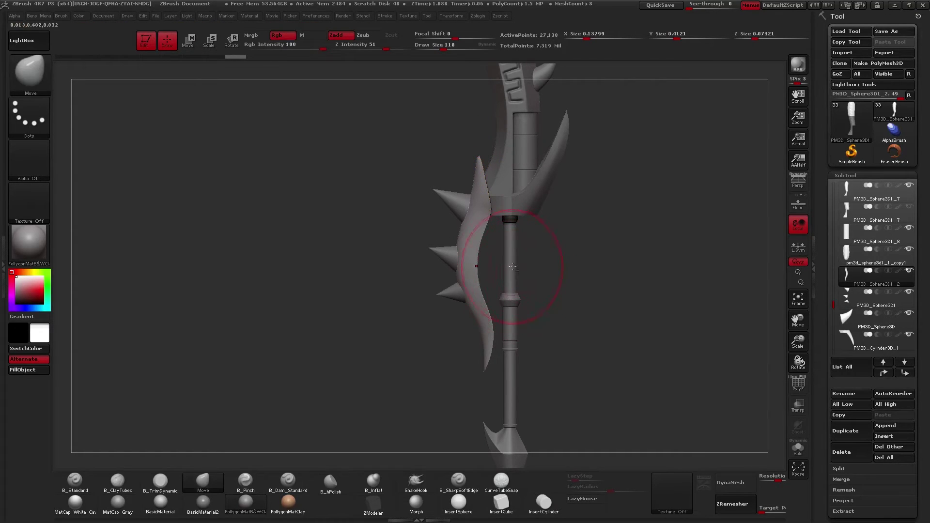
# Select the shaft below the handle and examine the weapon's lower end
pyautogui.keyDown('alt'); pyautogui.click(513, 266); pyautogui.keyUp('alt')
pyautogui.moveTo(523, 288)
pyautogui.mouseDown(button='right')
pyautogui.moveTo(523, 240)
pyautogui.moveTo(535, 254)
pyautogui.moveTo(528, 343)
pyautogui.moveTo(542, 260)
pyautogui.mouseUp(button='right')
pyautogui.keyDown('ctrl'); pyautogui.moveTo(548, 298); pyautogui.dragTo(540, 254, button='right'); pyautogui.keyUp('ctrl')
pyautogui.keyDown('alt'); pyautogui.moveTo(539, 255); pyautogui.dragTo(532, 298, button='right'); pyautogui.keyUp('alt')
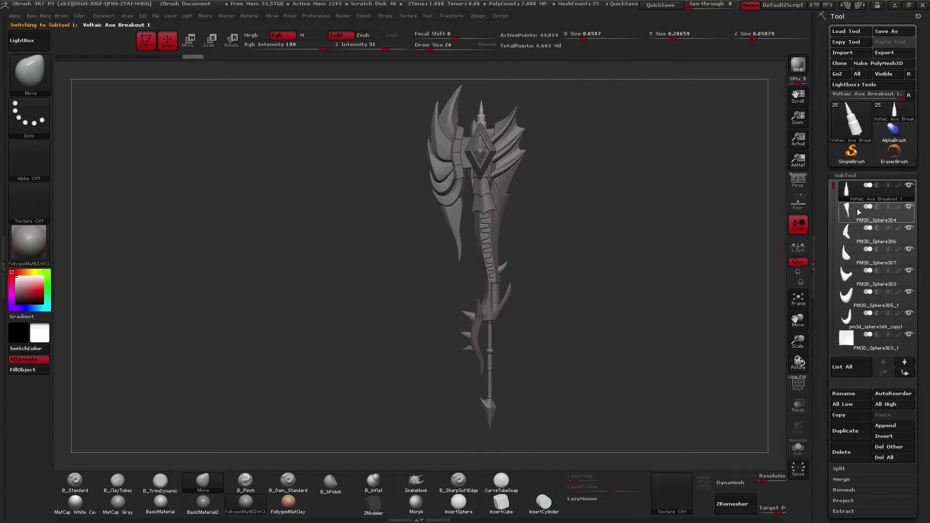
# Select the merged handle and wing subtool Voltaic Axe Breakout 1 and isolate it to view its narrow side
pyautogui.click(855, 213)
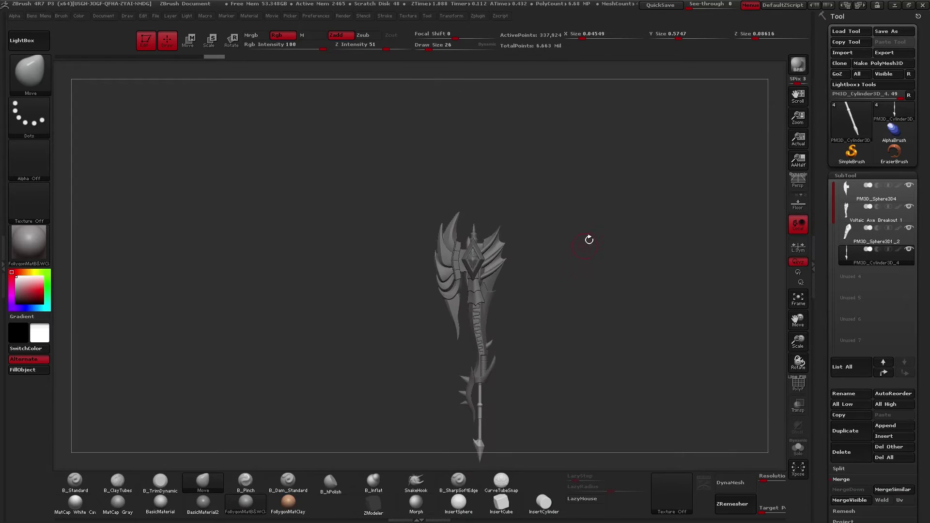
pyautogui.press('Up')
pyautogui.press('Up')
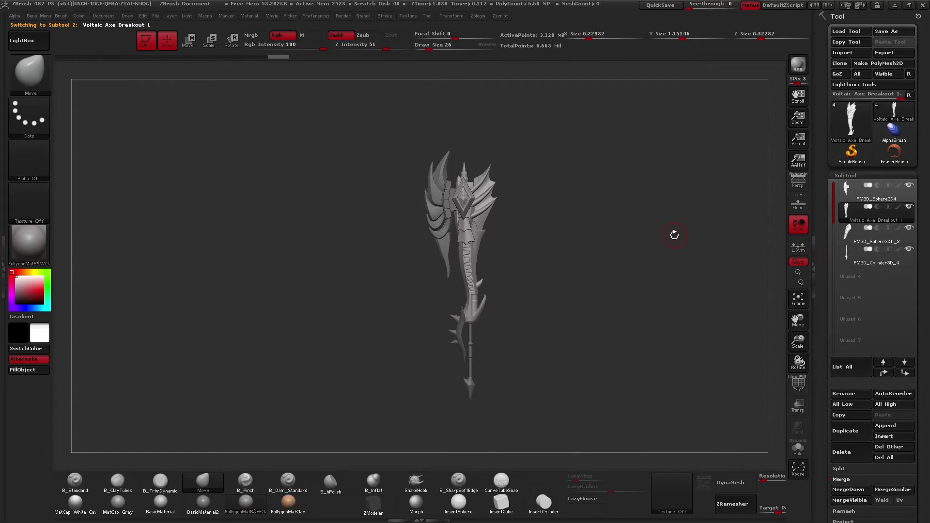
pyautogui.hotkey('ctrl', 'shift', 'f')
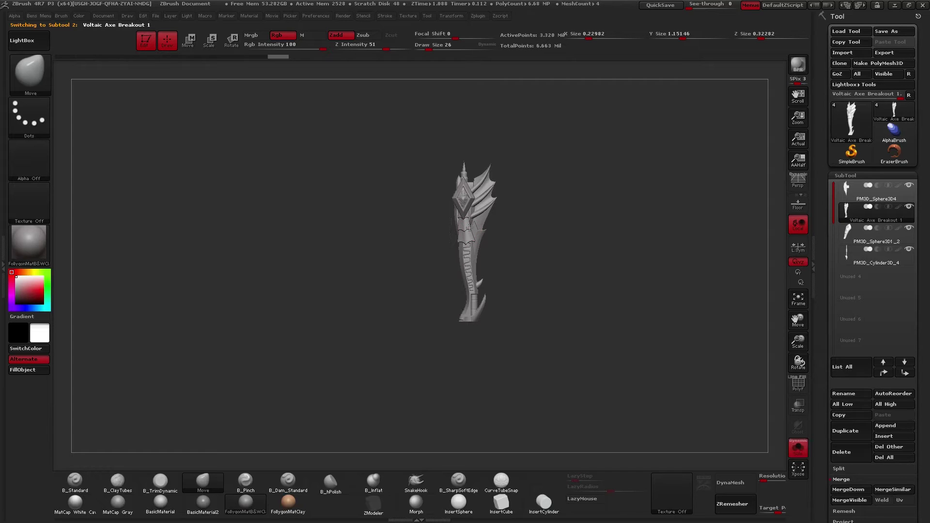
pyautogui.moveTo(508, 274)
pyautogui.mouseDown()
pyautogui.moveTo(558, 284)
pyautogui.moveTo(478, 285)
pyautogui.moveTo(500, 298)
pyautogui.moveTo(501, 286)
pyautogui.mouseUp()
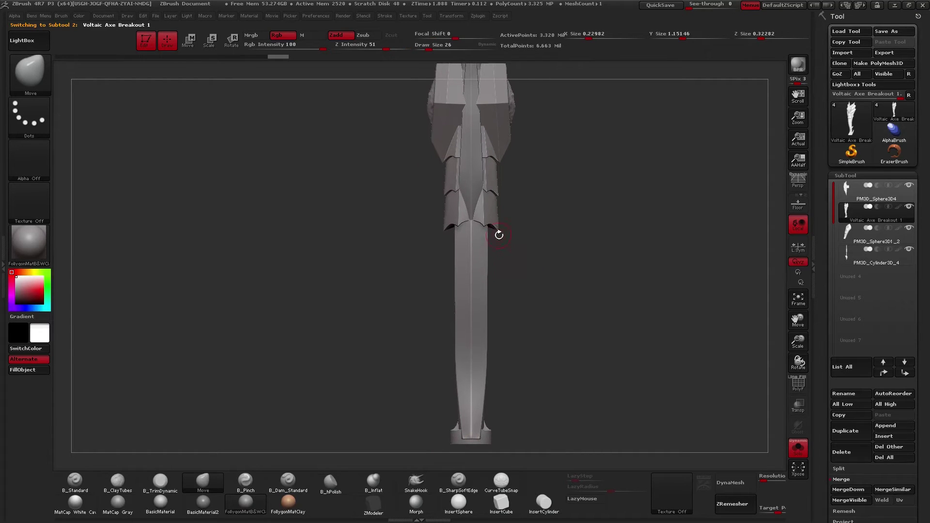
# Draw diagonal Transpose lines outward from the armour plates and the diamond frame's lower point, checking these edges from several sides
pyautogui.press('w')
pyautogui.moveTo(498, 231)
pyautogui.mouseDown()
pyautogui.moveTo(498, 436)
pyautogui.moveTo(542, 289)
pyautogui.mouseUp()
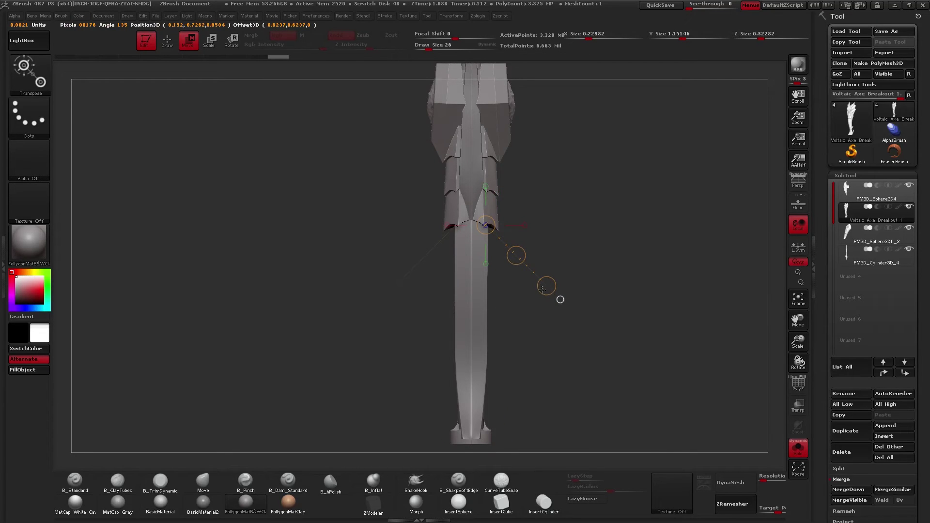
pyautogui.moveTo(543, 288); pyautogui.dragTo(630, 389)
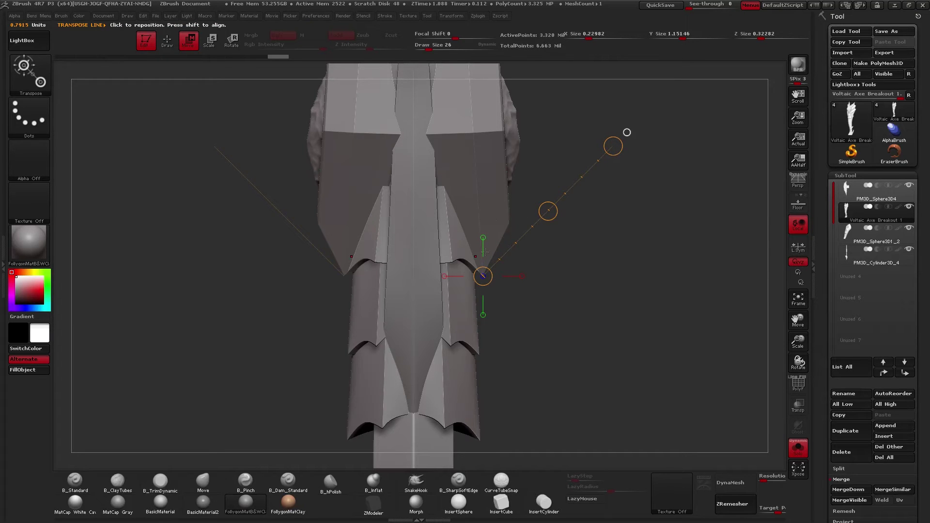
pyautogui.moveTo(512, 212)
pyautogui.mouseDown(button='right')
pyautogui.moveTo(414, 216)
pyautogui.moveTo(508, 222)
pyautogui.moveTo(507, 214)
pyautogui.mouseUp(button='right')
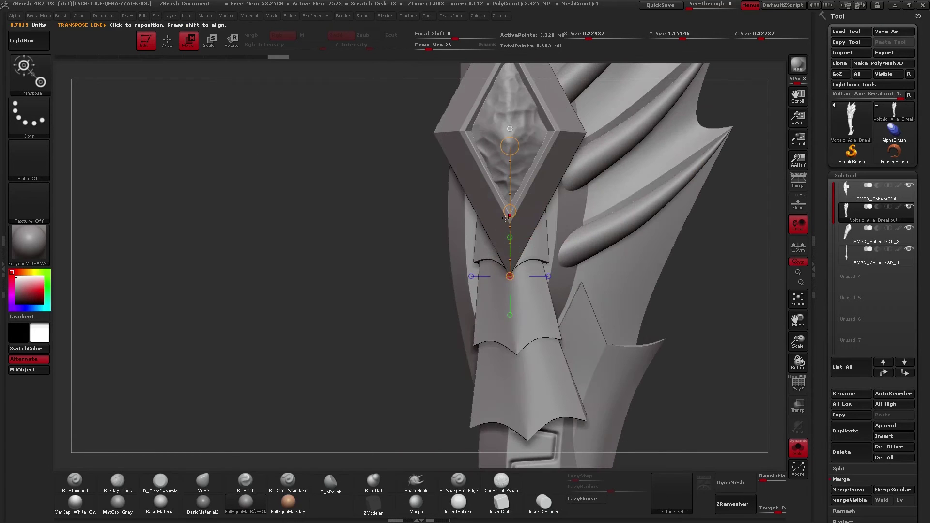
pyautogui.press('q')
pyautogui.moveTo(507, 265)
pyautogui.mouseDown(button='right')
pyautogui.moveTo(456, 264)
pyautogui.moveTo(517, 177)
pyautogui.moveTo(517, 160)
pyautogui.mouseUp(button='right')
pyautogui.press('w')
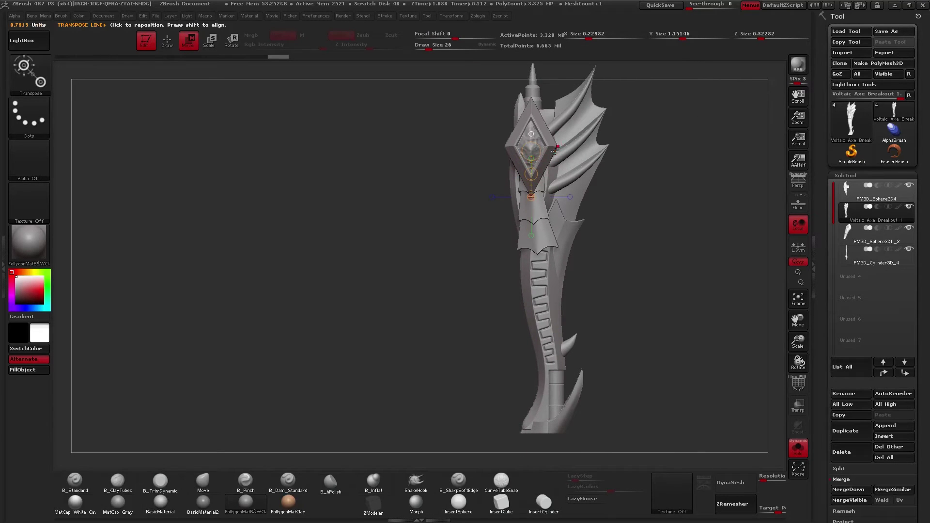
# Draw a diagonal Transpose line from the diamond frame outward past the upper wing fins to check their angle
pyautogui.press('q')
pyautogui.keyDown('alt'); pyautogui.moveTo(541, 181); pyautogui.dragTo(551, 209, button='right'); pyautogui.keyUp('alt')
pyautogui.press('w')
pyautogui.keyDown('shift'); pyautogui.moveTo(520, 234); pyautogui.dragTo(669, 105); pyautogui.keyUp('shift')
pyautogui.moveTo(669, 105)
pyautogui.keyDown('alt'); pyautogui.mouseDown(button='right')
pyautogui.moveTo(665, 178)
pyautogui.moveTo(692, 112)
pyautogui.mouseUp(button='right'); pyautogui.keyUp('alt')
pyautogui.press('q')
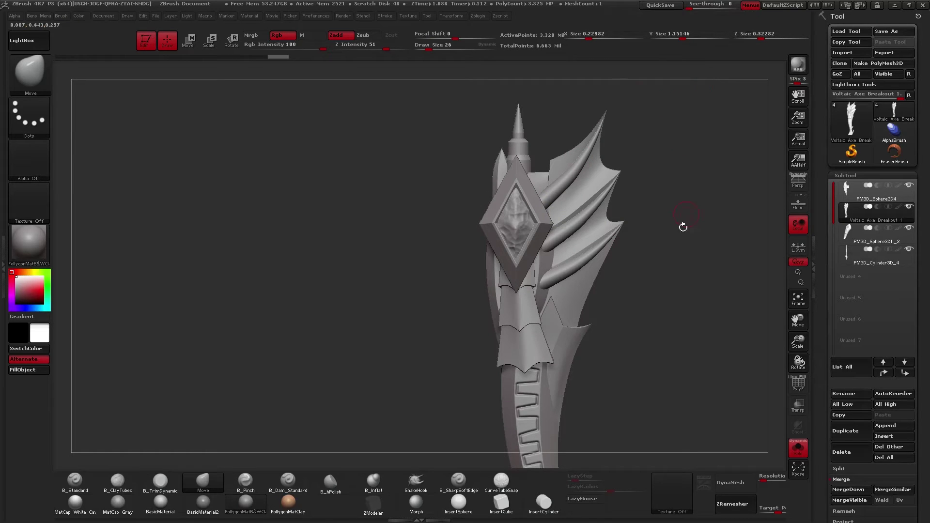
# View the handle edge-on and draw a Transpose line along its centre between the wing fins
pyautogui.moveTo(668, 280)
pyautogui.mouseDown()
pyautogui.moveTo(625, 251)
pyautogui.moveTo(603, 253)
pyautogui.moveTo(613, 252)
pyautogui.mouseUp()
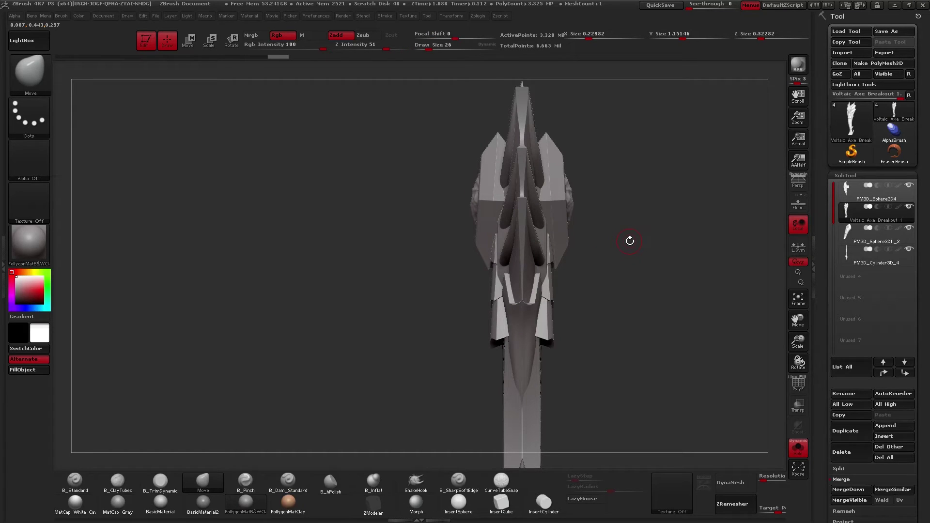
pyautogui.moveTo(618, 233); pyautogui.dragTo(670, 237)
pyautogui.moveTo(600, 242)
pyautogui.mouseDown()
pyautogui.moveTo(592, 252)
pyautogui.moveTo(579, 218)
pyautogui.moveTo(544, 195)
pyautogui.moveTo(552, 204)
pyautogui.moveTo(527, 315)
pyautogui.mouseUp()
pyautogui.press('w')
pyautogui.click(528, 161)
pyautogui.moveTo(587, 276); pyautogui.dragTo(549, 278)
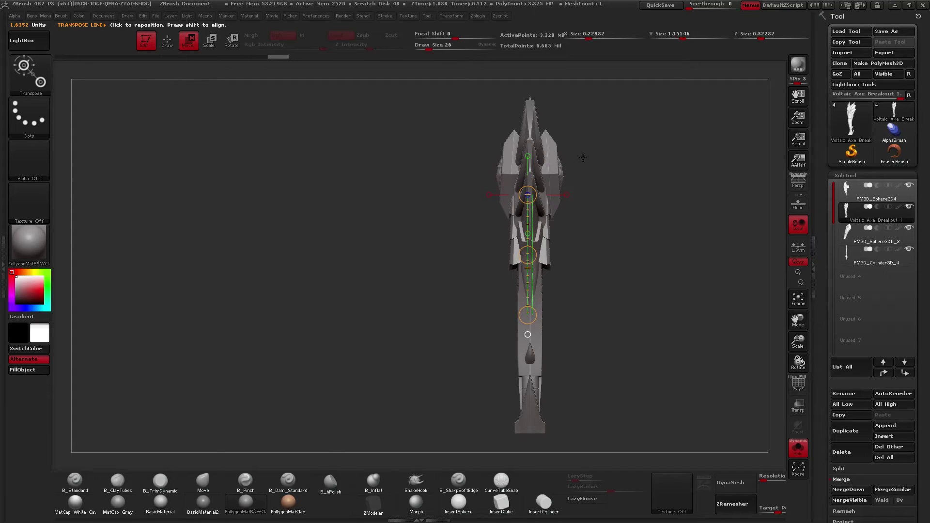
# Draw a diagonal Transpose line outward from the wing's lower edge and examine the fins edge-on and up close
pyautogui.press('q')
pyautogui.moveTo(557, 187)
pyautogui.mouseDown()
pyautogui.moveTo(588, 213)
pyautogui.moveTo(567, 252)
pyautogui.moveTo(521, 271)
pyautogui.moveTo(475, 314)
pyautogui.moveTo(484, 286)
pyautogui.mouseUp()
pyautogui.press('w')
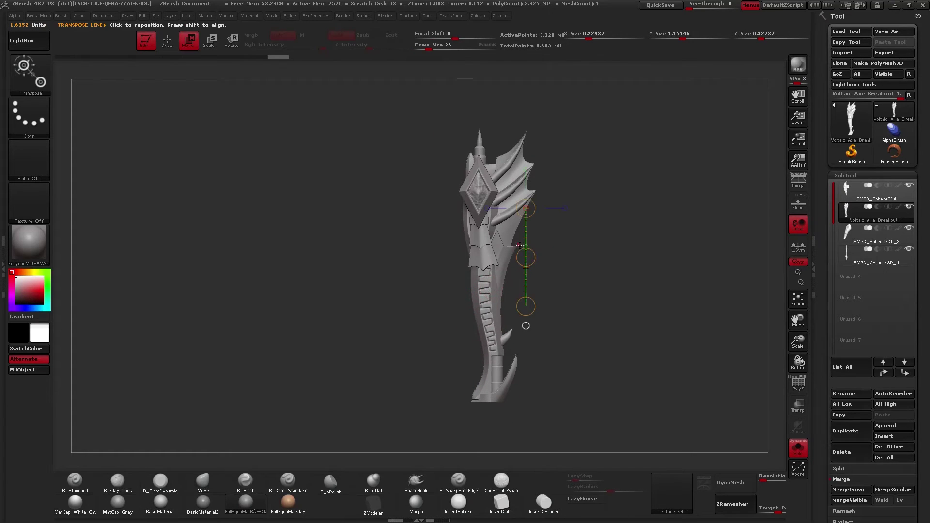
pyautogui.moveTo(509, 243); pyautogui.dragTo(608, 141)
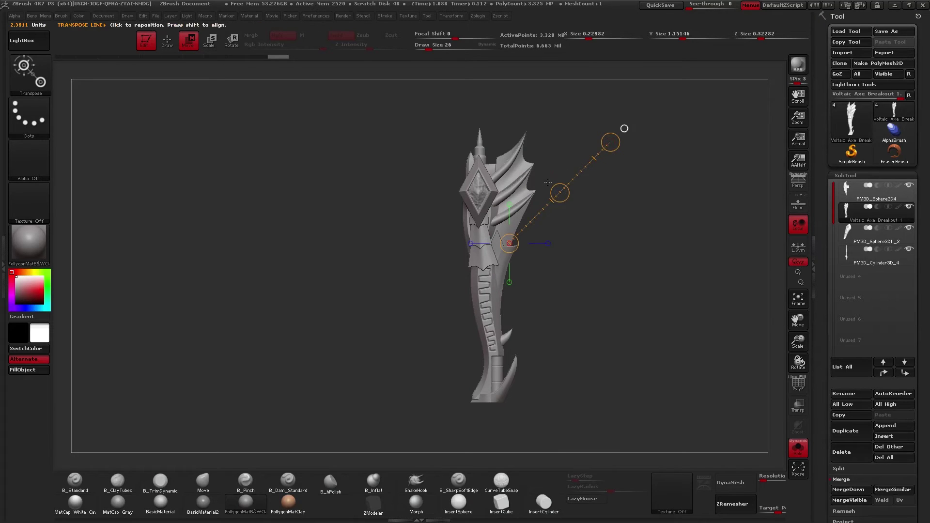
pyautogui.press('q')
pyautogui.moveTo(571, 168)
pyautogui.keyDown('shift'); pyautogui.mouseDown()
pyautogui.moveTo(500, 162)
pyautogui.moveTo(612, 326)
pyautogui.mouseUp(); pyautogui.keyUp('shift')
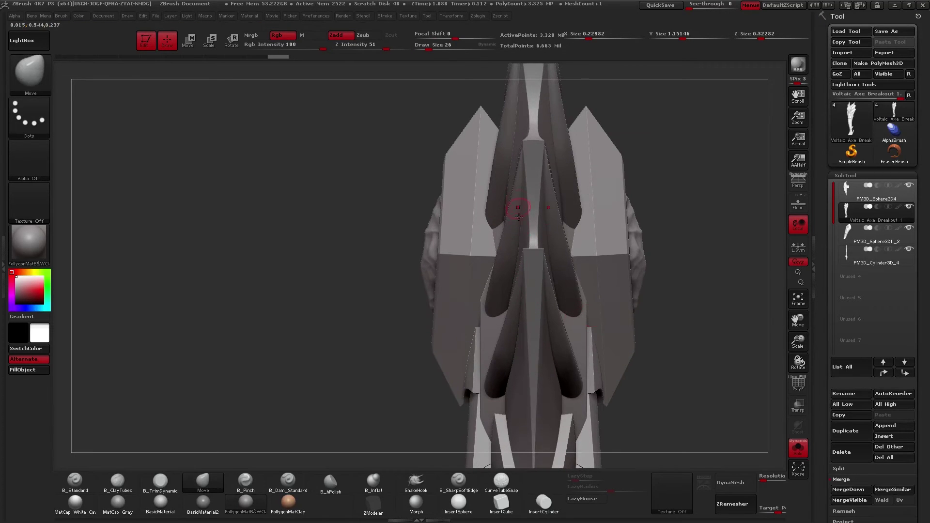
pyautogui.moveTo(511, 232); pyautogui.dragTo(582, 242, button='right')
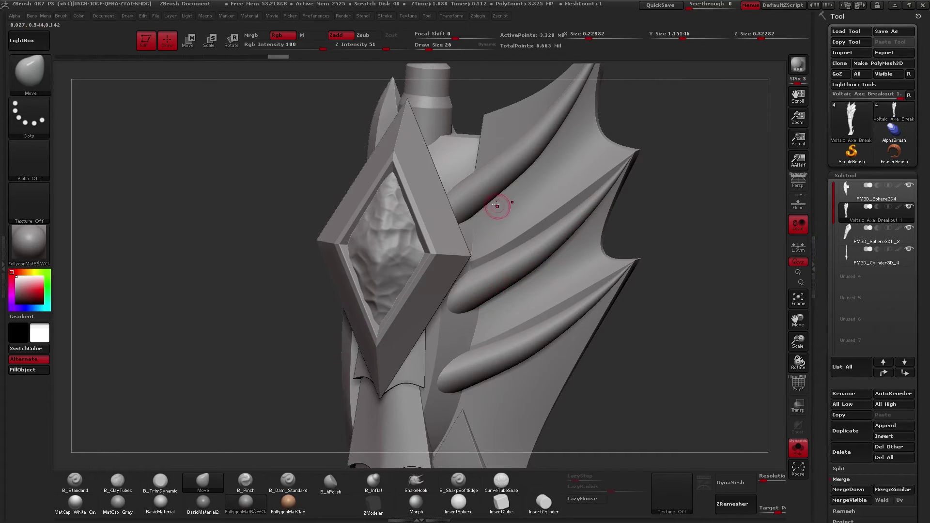
pyautogui.keyDown('alt'); pyautogui.moveTo(552, 150); pyautogui.dragTo(537, 196, button='right'); pyautogui.keyUp('alt')
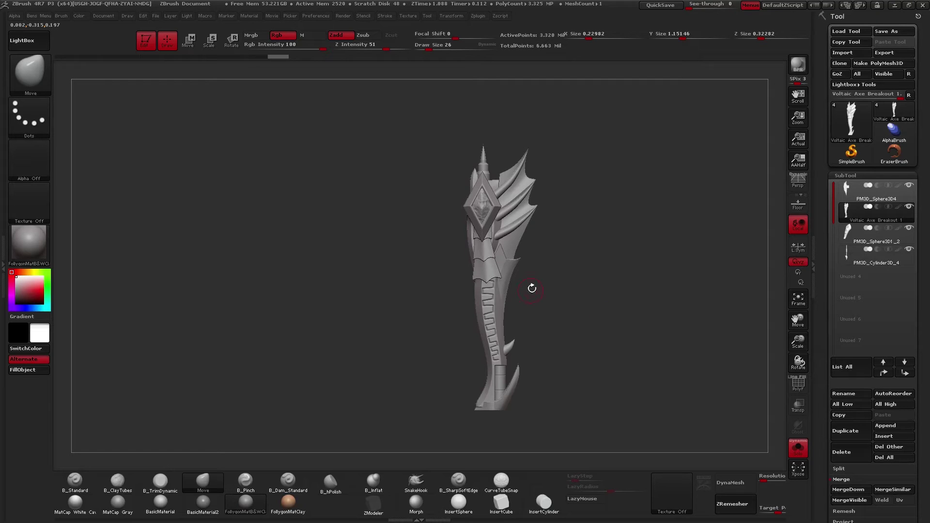
# Draw a Transpose line from the handle's foot up to the top spike and examine the handle from several sides
pyautogui.press('w')
pyautogui.moveTo(502, 407)
pyautogui.keyDown('shift'); pyautogui.mouseDown()
pyautogui.moveTo(488, 201)
pyautogui.moveTo(472, 151)
pyautogui.mouseUp(); pyautogui.keyUp('shift')
pyautogui.press('q')
pyautogui.moveTo(521, 286)
pyautogui.mouseDown()
pyautogui.moveTo(488, 355)
pyautogui.moveTo(473, 328)
pyautogui.moveTo(486, 322)
pyautogui.mouseUp()
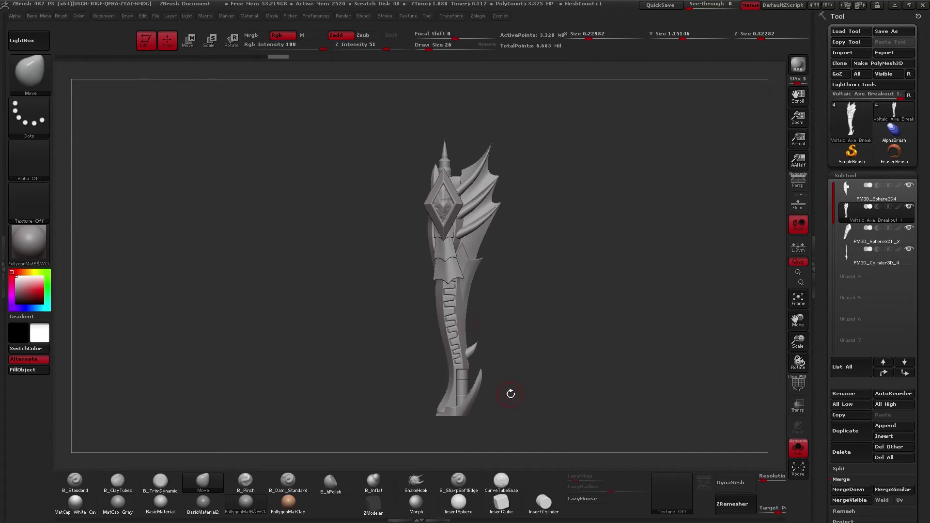
pyautogui.moveTo(510, 393); pyautogui.dragTo(504, 314)
pyautogui.moveTo(499, 359); pyautogui.dragTo(572, 312)
pyautogui.keyDown('alt'); pyautogui.moveTo(391, 304); pyautogui.dragTo(432, 322); pyautogui.keyUp('alt')
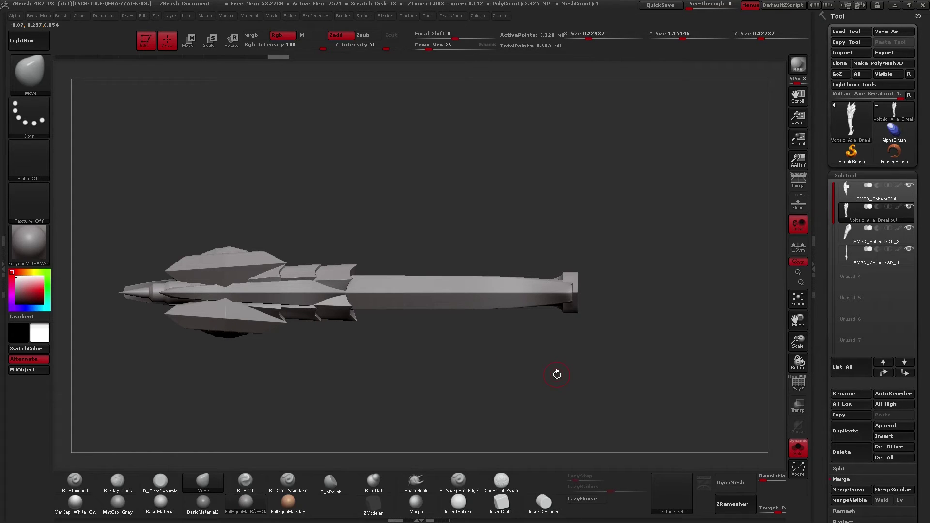
pyautogui.moveTo(549, 252); pyautogui.dragTo(556, 274)
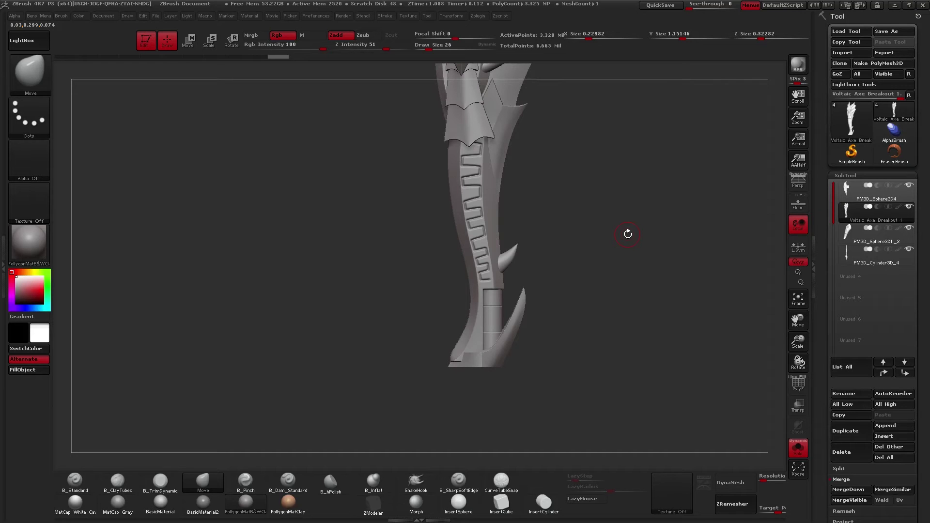
# Select the blade subtool PM3D_Sphere3D4 and examine the blade and its connector block, both isolated and beside the handle
pyautogui.keyDown('alt'); pyautogui.moveTo(585, 273); pyautogui.dragTo(520, 273); pyautogui.keyUp('alt')
pyautogui.press('Up')
pyautogui.moveTo(521, 272)
pyautogui.keyDown('alt'); pyautogui.mouseDown()
pyautogui.moveTo(477, 287)
pyautogui.moveTo(487, 251)
pyautogui.mouseUp(); pyautogui.keyUp('alt')
pyautogui.hotkey('alt', 's')
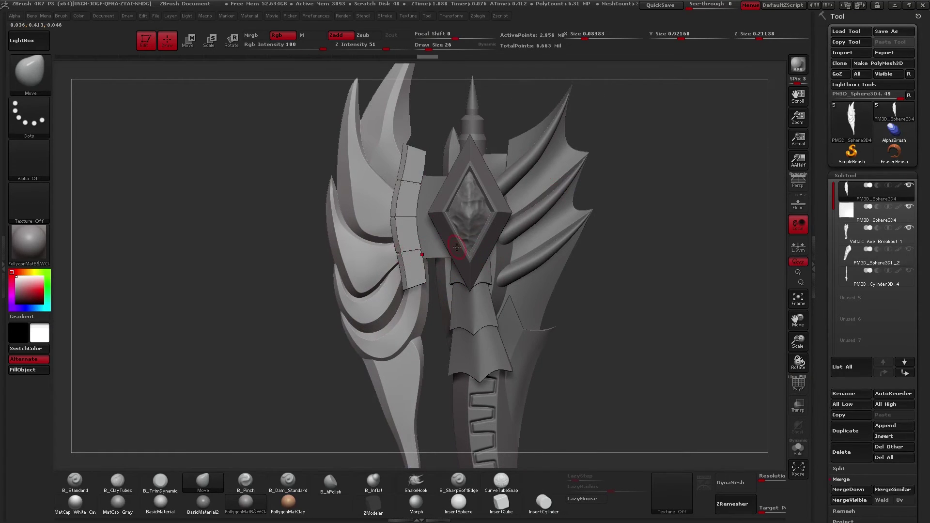
pyautogui.hotkey('alt', 's')
pyautogui.moveTo(449, 255)
pyautogui.keyDown('alt'); pyautogui.mouseDown()
pyautogui.moveTo(466, 244)
pyautogui.moveTo(523, 249)
pyautogui.moveTo(459, 260)
pyautogui.mouseUp(); pyautogui.keyUp('alt')
pyautogui.hotkey('alt', 's')
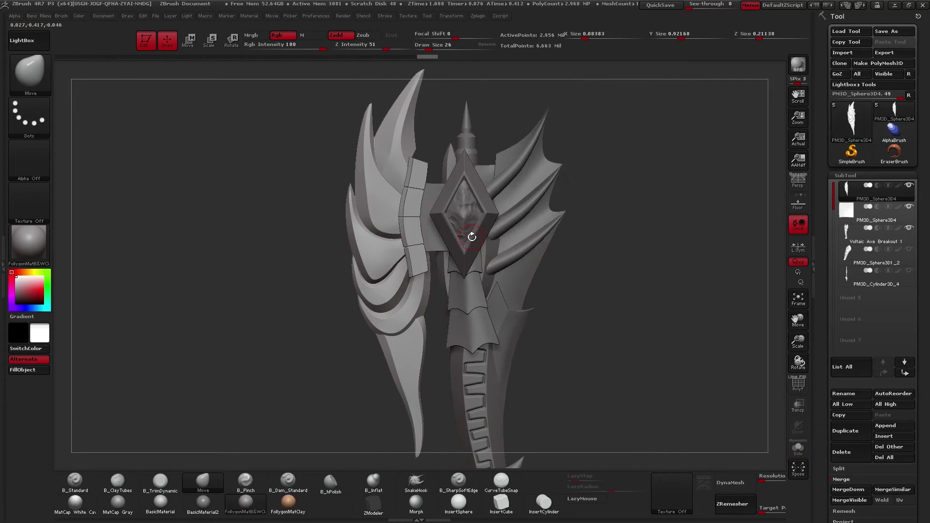
pyautogui.moveTo(472, 237); pyautogui.dragTo(603, 327)
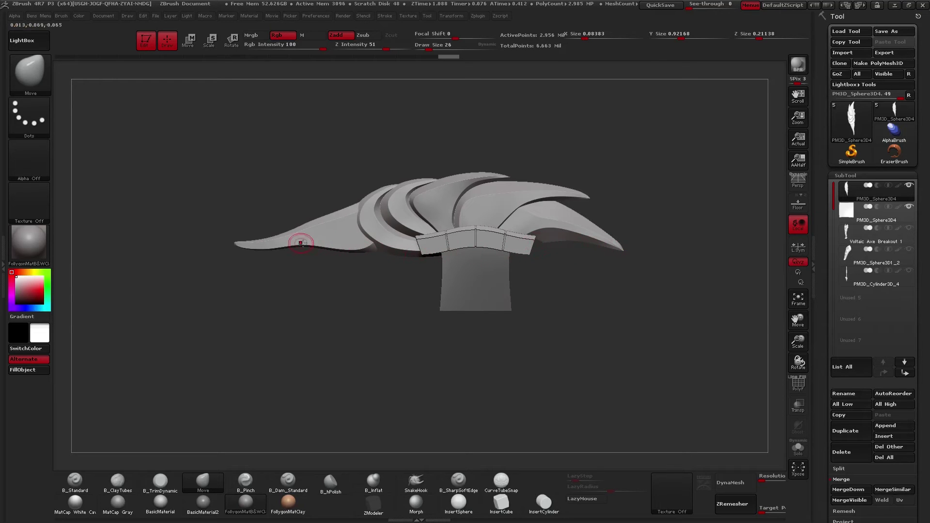
pyautogui.moveTo(218, 269); pyautogui.dragTo(591, 293)
pyautogui.moveTo(492, 292); pyautogui.dragTo(513, 350)
pyautogui.moveTo(575, 329); pyautogui.dragTo(533, 260)
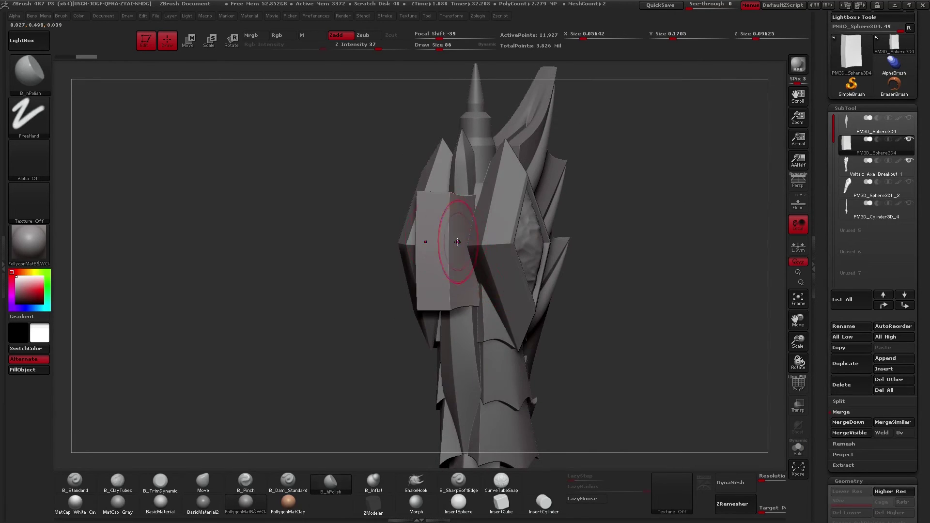
# Review the export scale settings and measure the handle's full height with a vertical Transpose line
pyautogui.click(797, 447)
pyautogui.moveTo(604, 292); pyautogui.dragTo(579, 300)
pyautogui.moveTo(861, 436); pyautogui.dragTo(862, 191)
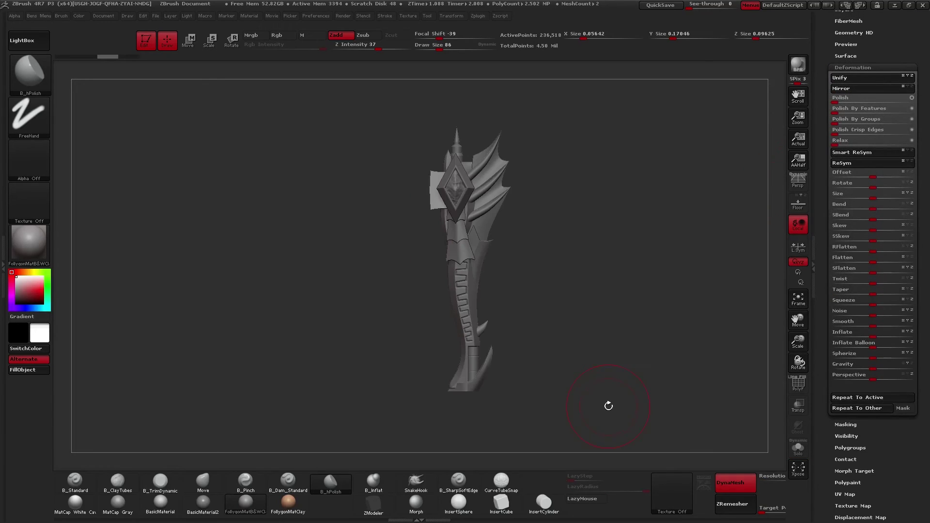
pyautogui.moveTo(827, 421); pyautogui.dragTo(826, 198)
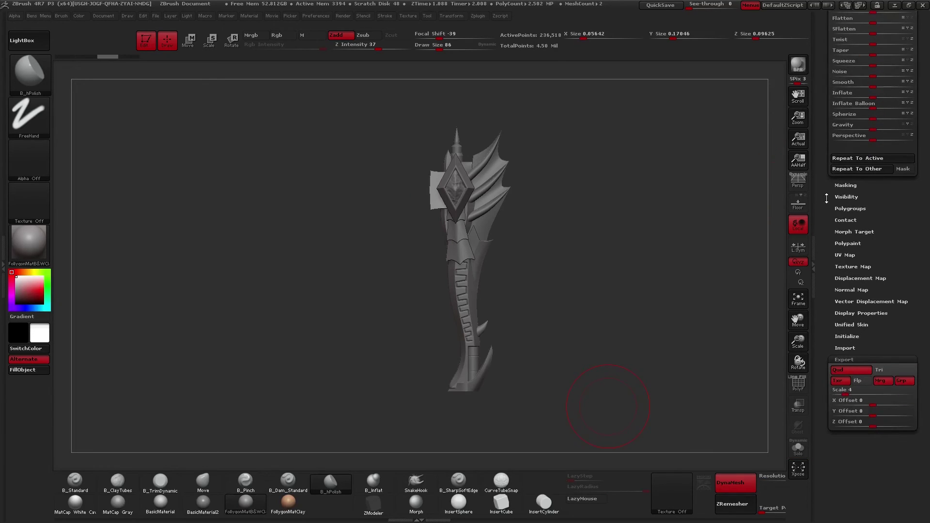
pyautogui.press('w')
pyautogui.keyDown('shift'); pyautogui.moveTo(456, 129); pyautogui.dragTo(456, 411); pyautogui.keyUp('shift')
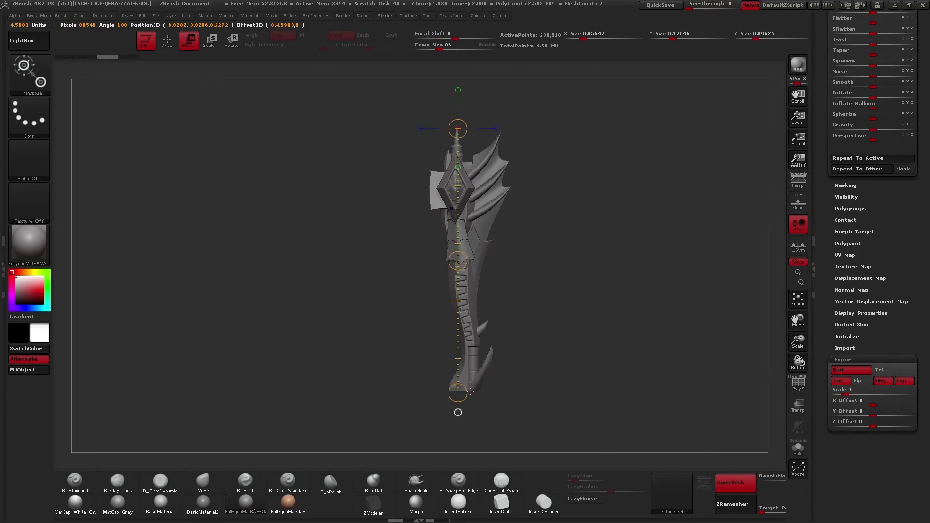
pyautogui.press('q')
pyautogui.click(847, 360)
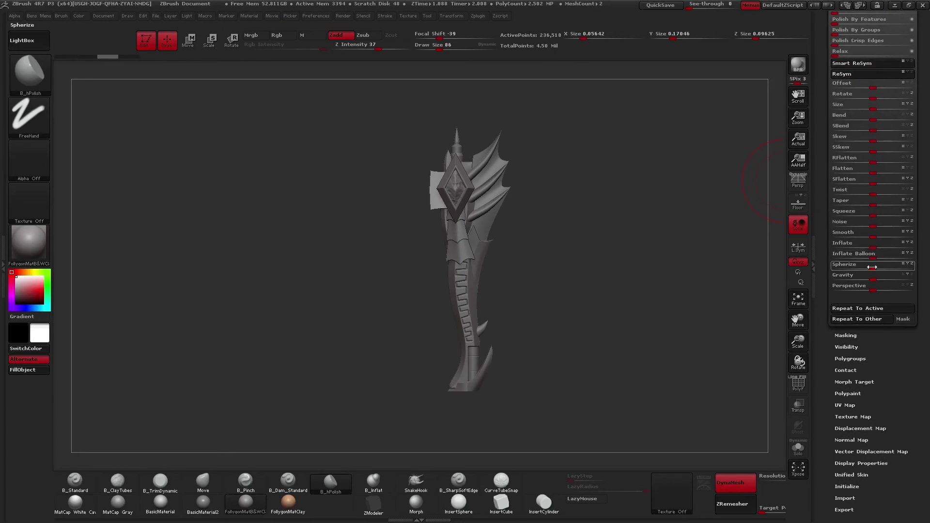
# Try to inflate the connector block slightly with the Inflate deformation and check its fit against the handle
pyautogui.click(858, 247)
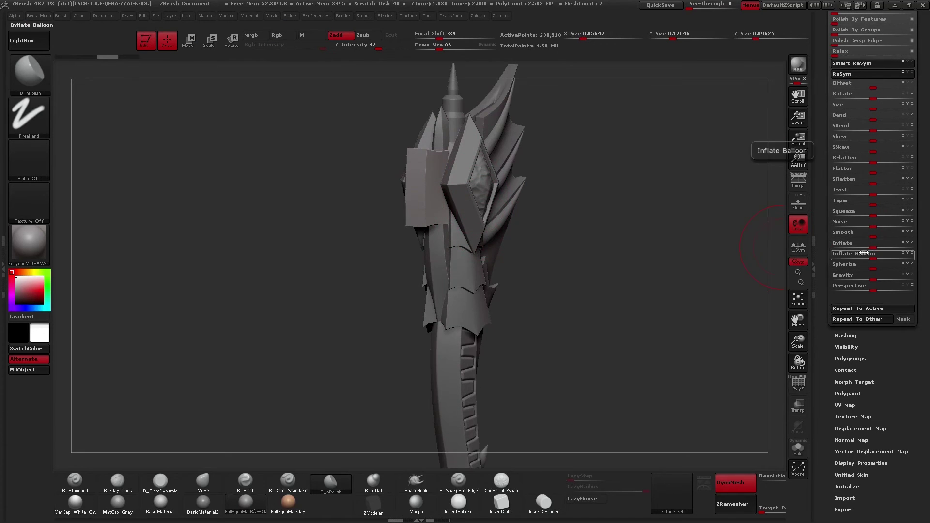
pyautogui.moveTo(872, 246); pyautogui.dragTo(874, 247)
pyautogui.moveTo(629, 233); pyautogui.dragTo(547, 223)
pyautogui.keyDown('alt'); pyautogui.moveTo(547, 223); pyautogui.dragTo(572, 310); pyautogui.keyUp('alt')
pyautogui.press('w')
pyautogui.keyDown('alt'); pyautogui.moveTo(464, 217); pyautogui.dragTo(475, 309); pyautogui.keyUp('alt')
pyautogui.press('q')
pyautogui.hotkey('ctrl', 'z')
# Inflate the connector block more strongly and inspect its enlarged shape against the handle with the polyframe shown
pyautogui.moveTo(873, 246); pyautogui.dragTo(876, 248)
pyautogui.keyDown('alt'); pyautogui.moveTo(513, 193); pyautogui.dragTo(539, 239); pyautogui.keyUp('alt')
pyautogui.press('w')
pyautogui.hotkey('ctrl', 'z')
pyautogui.moveTo(610, 240)
pyautogui.keyDown('shift'); pyautogui.mouseDown()
pyautogui.moveTo(611, 192)
pyautogui.moveTo(616, 205)
pyautogui.mouseUp(); pyautogui.keyUp('shift')
pyautogui.hotkey('ctrl', 'shift', 'z')
pyautogui.moveTo(575, 221); pyautogui.dragTo(582, 363, button='right')
pyautogui.moveTo(661, 337)
pyautogui.mouseDown(button='right')
pyautogui.moveTo(649, 349)
pyautogui.moveTo(623, 213)
pyautogui.moveTo(667, 296)
pyautogui.moveTo(555, 252)
pyautogui.moveTo(589, 220)
pyautogui.moveTo(533, 233)
pyautogui.moveTo(558, 238)
pyautogui.mouseUp(button='right')
pyautogui.press('q')
pyautogui.hotkey('shift', 'f')
# Duplicate the inflated connector block and undo the inflation on one of the copies
pyautogui.scroll(10, 850, 312)
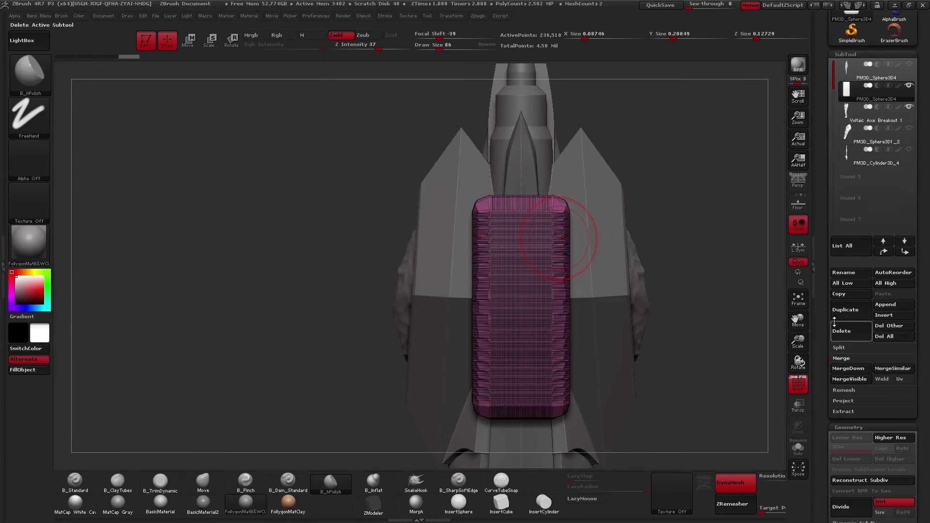
pyautogui.hotkey('shift', 'alt', 's')
pyautogui.hotkey('ctrl', 'z')
# Scale the uninflated block PM3D_Sphere3D5 up slightly with a Transpose line, using transparency to compare it with the handle and inflated block
pyautogui.press('e')
pyautogui.keyDown('shift'); pyautogui.moveTo(537, 307); pyautogui.dragTo(655, 307); pyautogui.keyUp('shift')
pyautogui.click(855, 112)
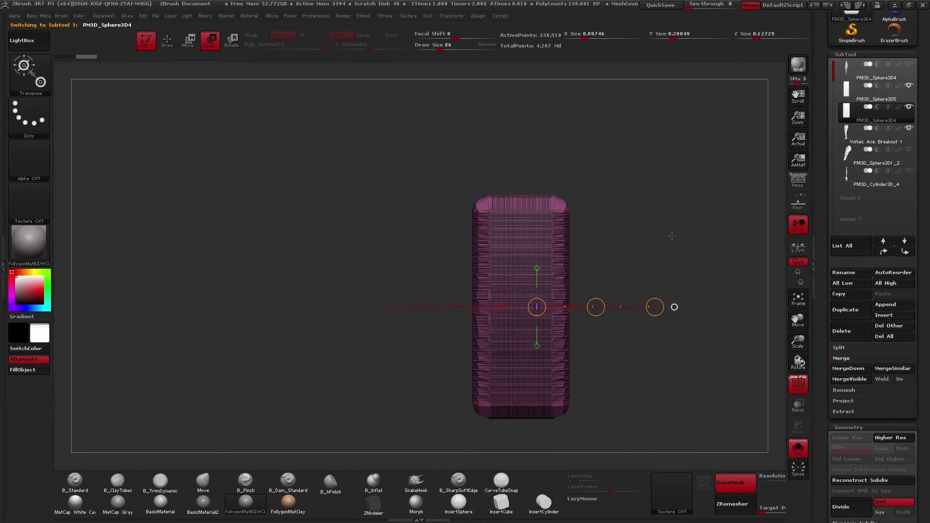
pyautogui.hotkey('shift', 'f')
pyautogui.click(855, 92)
pyautogui.click(798, 404)
pyautogui.moveTo(630, 317); pyautogui.dragTo(647, 326, button='right')
pyautogui.hotkey('shift', 'alt', 's')
pyautogui.moveTo(653, 307); pyautogui.dragTo(659, 307)
pyautogui.keyDown('shift'); pyautogui.moveTo(660, 334); pyautogui.dragTo(590, 398, button='right'); pyautogui.keyUp('shift')
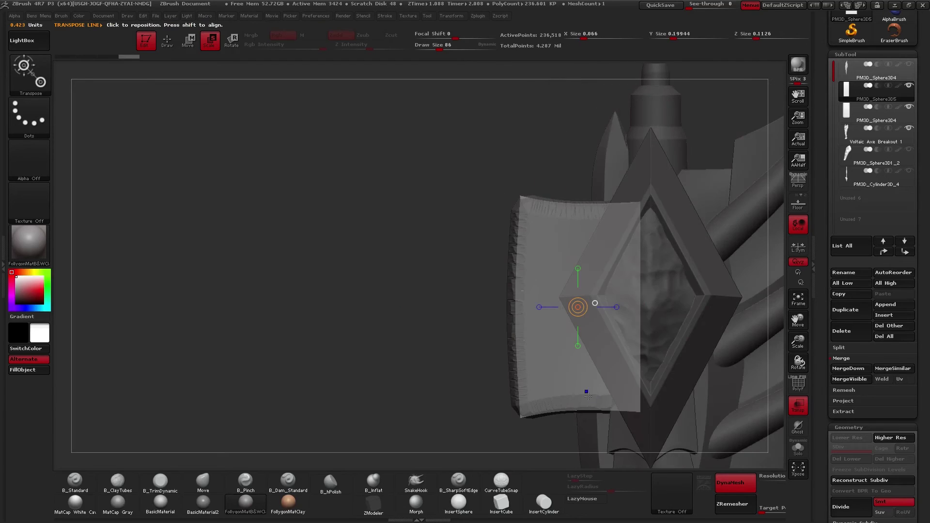
pyautogui.moveTo(606, 251); pyautogui.dragTo(633, 310, button='right')
pyautogui.moveTo(633, 312); pyautogui.dragTo(636, 312)
pyautogui.moveTo(652, 311)
pyautogui.keyDown('shift'); pyautogui.mouseDown(button='right')
pyautogui.moveTo(565, 227)
pyautogui.moveTo(618, 279)
pyautogui.moveTo(604, 310)
pyautogui.moveTo(589, 289)
pyautogui.moveTo(602, 292)
pyautogui.mouseUp(button='right'); pyautogui.keyUp('shift')
pyautogui.press('q')
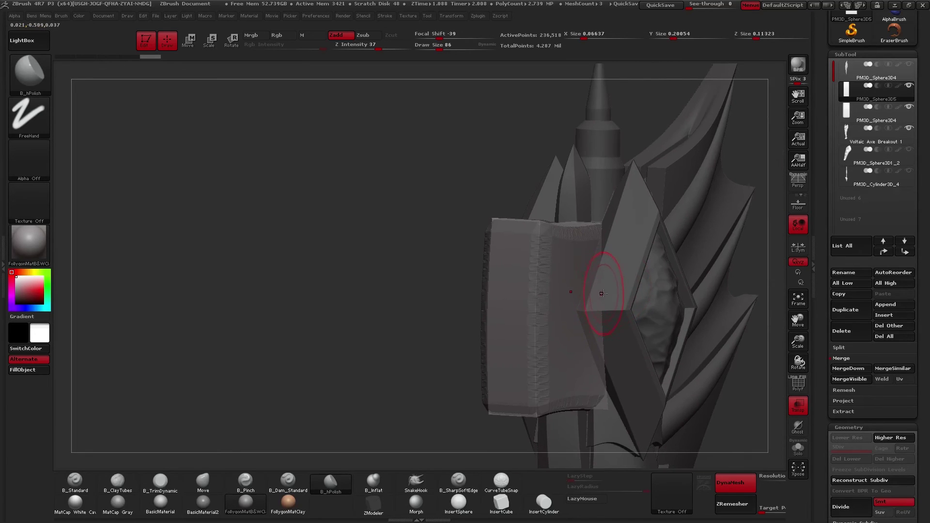
# Delete the inflated block PM3D_Sphere3D4 and turn off transparency to check the scaled block in the handle
pyautogui.click(849, 116)
pyautogui.click(843, 331)
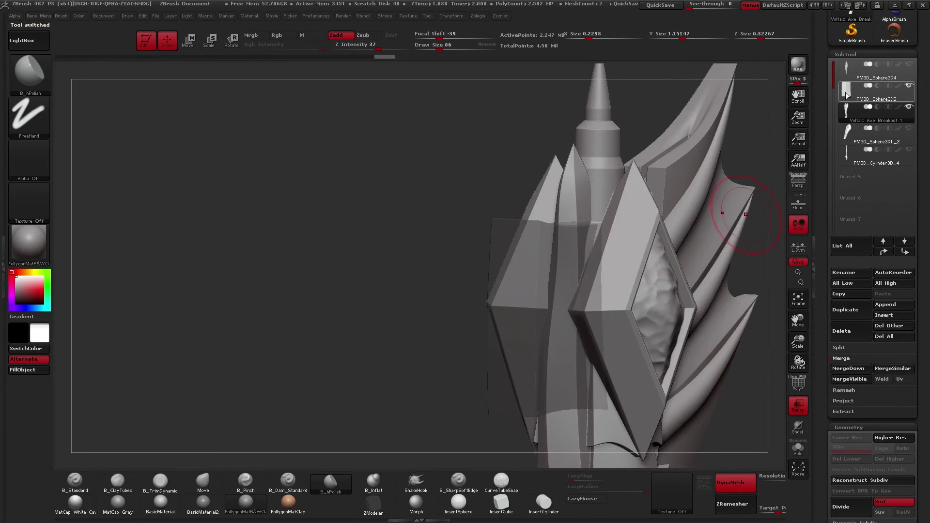
pyautogui.click(797, 413)
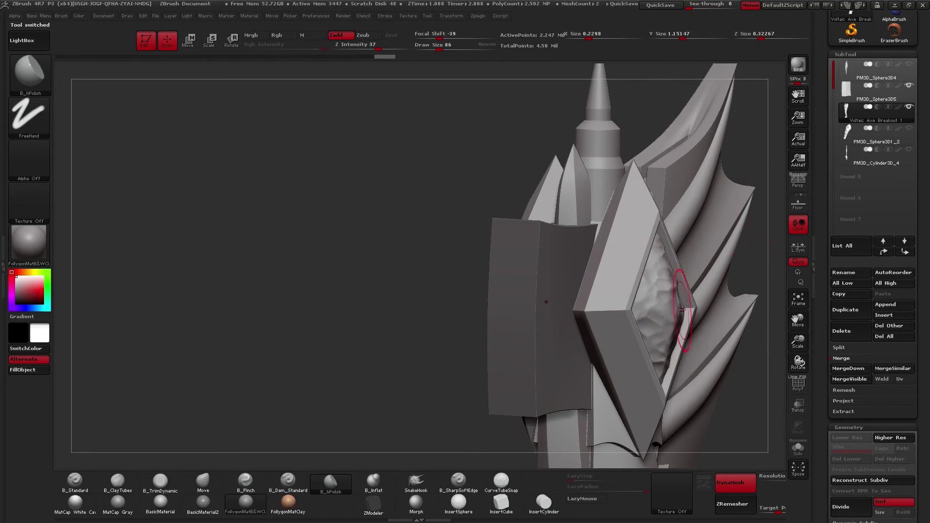
pyautogui.keyDown('ctrl'); pyautogui.moveTo(643, 309); pyautogui.dragTo(646, 336, button='right'); pyautogui.keyUp('ctrl')
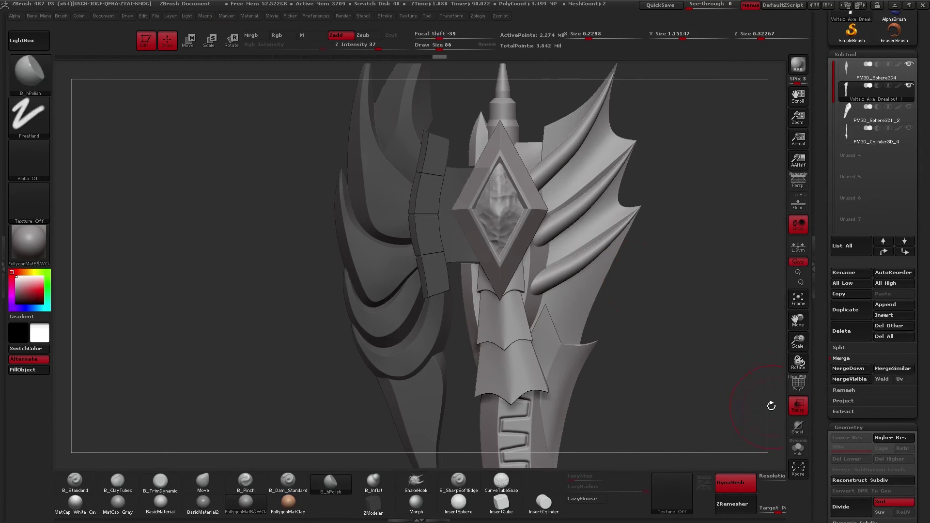
# Turn off transparency and examine the slot cut in the handle, both isolated and with the blade's connector in place
pyautogui.click(790, 409)
pyautogui.keyDown('alt'); pyautogui.moveTo(455, 204); pyautogui.dragTo(468, 269, button='right'); pyautogui.keyUp('alt')
pyautogui.moveTo(468, 269); pyautogui.dragTo(509, 280, button='right')
pyautogui.hotkey('alt', 's')
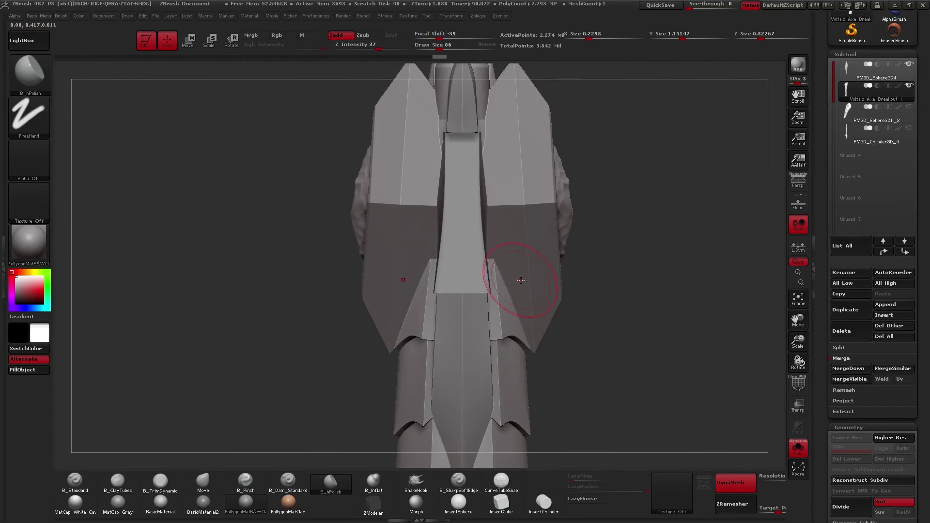
pyautogui.moveTo(567, 297); pyautogui.dragTo(624, 319, button='right')
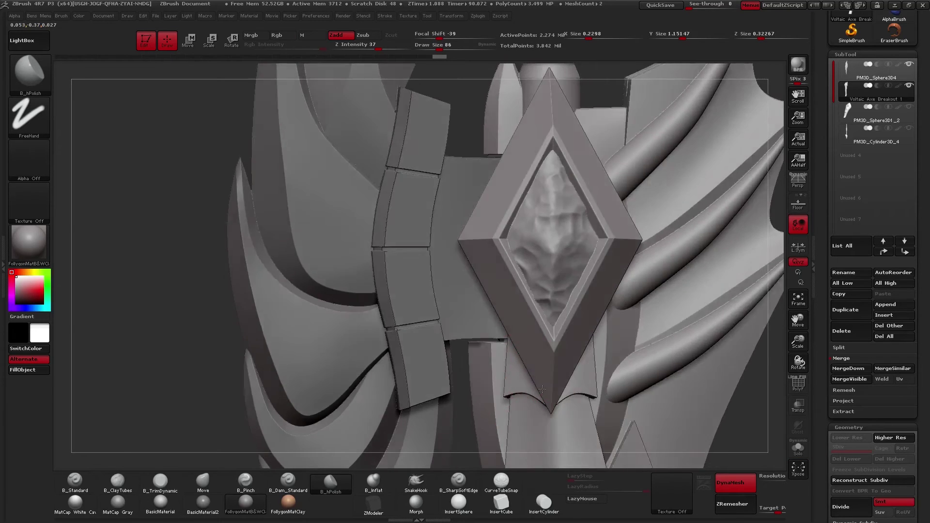
pyautogui.moveTo(504, 378); pyautogui.dragTo(552, 388, button='right')
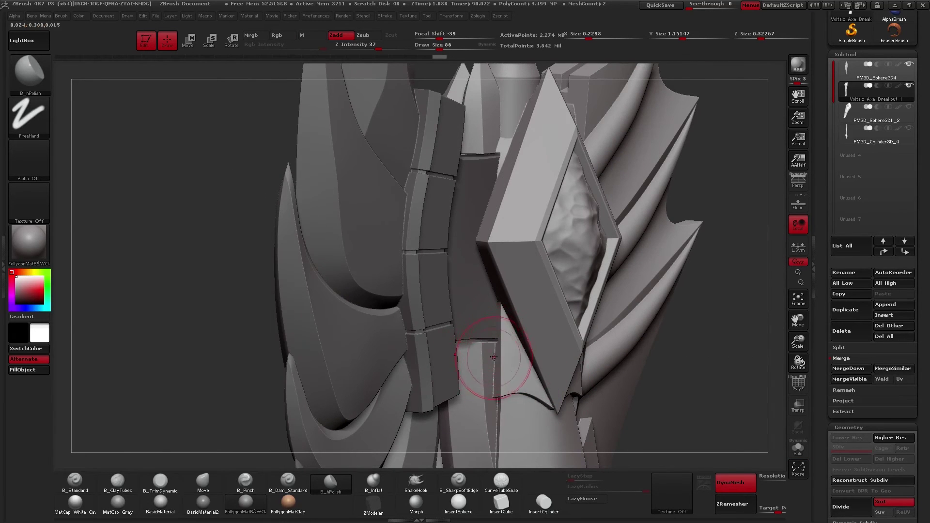
pyautogui.moveTo(489, 189); pyautogui.dragTo(488, 143, button='right')
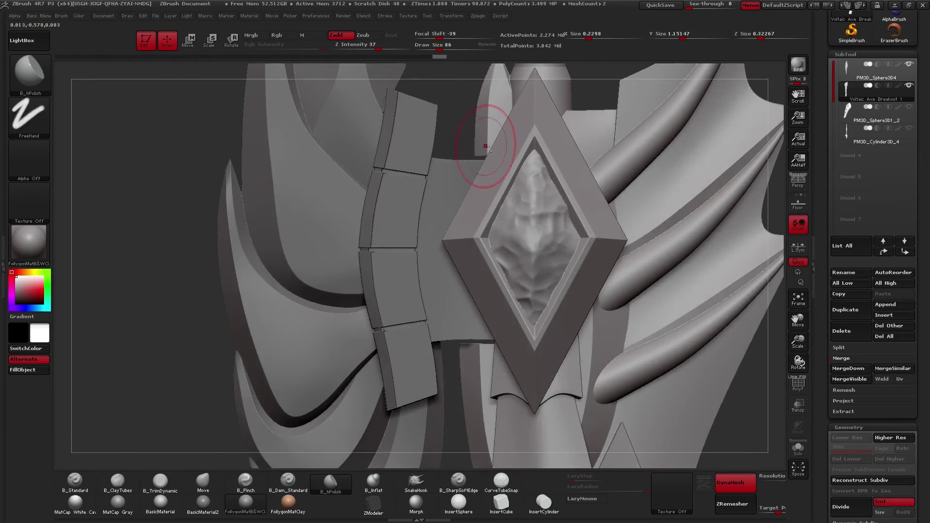
# Measure the clearance between the connector's upper edge and the slot with a short vertical Transpose line
pyautogui.keyDown('alt'); pyautogui.moveTo(564, 234); pyautogui.dragTo(571, 246, button='right'); pyautogui.keyUp('alt')
pyautogui.moveTo(495, 163)
pyautogui.keyDown('ctrl'); pyautogui.mouseDown(button='right')
pyautogui.moveTo(457, 167)
pyautogui.moveTo(504, 268)
pyautogui.moveTo(492, 295)
pyautogui.mouseUp(button='right'); pyautogui.keyUp('ctrl')
pyautogui.press('w')
pyautogui.moveTo(487, 278); pyautogui.dragTo(490, 315)
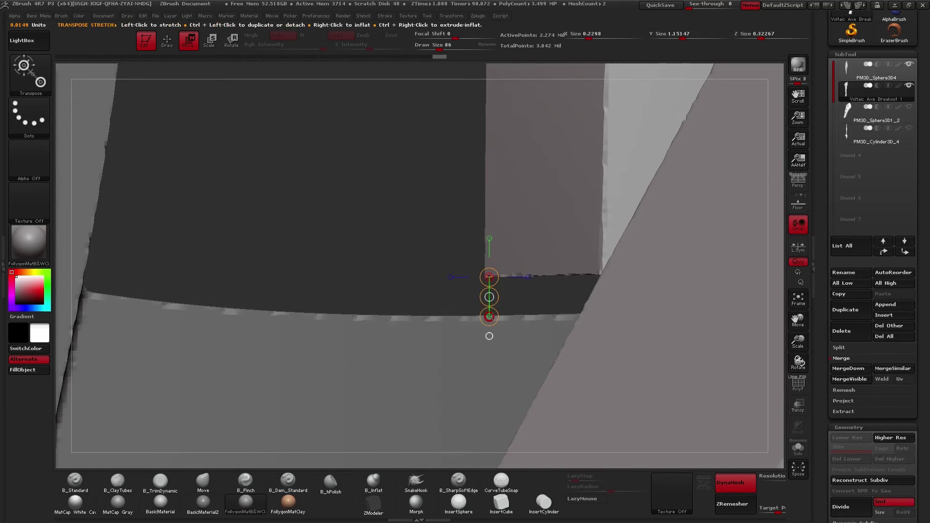
pyautogui.press('q')
pyautogui.press('f')
pyautogui.keyDown('alt'); pyautogui.moveTo(446, 259); pyautogui.dragTo(498, 237, button='right'); pyautogui.keyUp('alt')
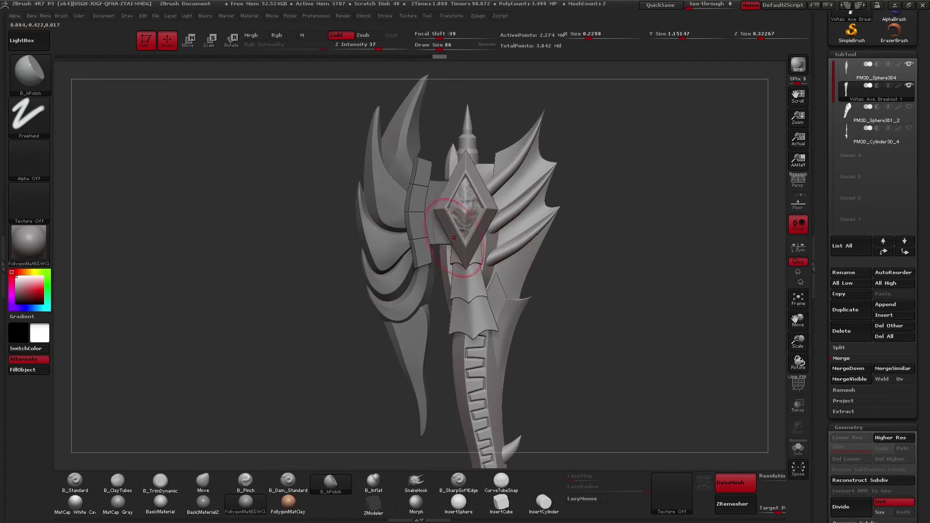
# Select the blade subtool PM3D_Sphere3D4, examine its polygroups and isolated shape, and frame the assembled weapon again
pyautogui.keyDown('alt'); pyautogui.click(429, 224); pyautogui.keyUp('alt')
pyautogui.hotkey('shift', 'f')
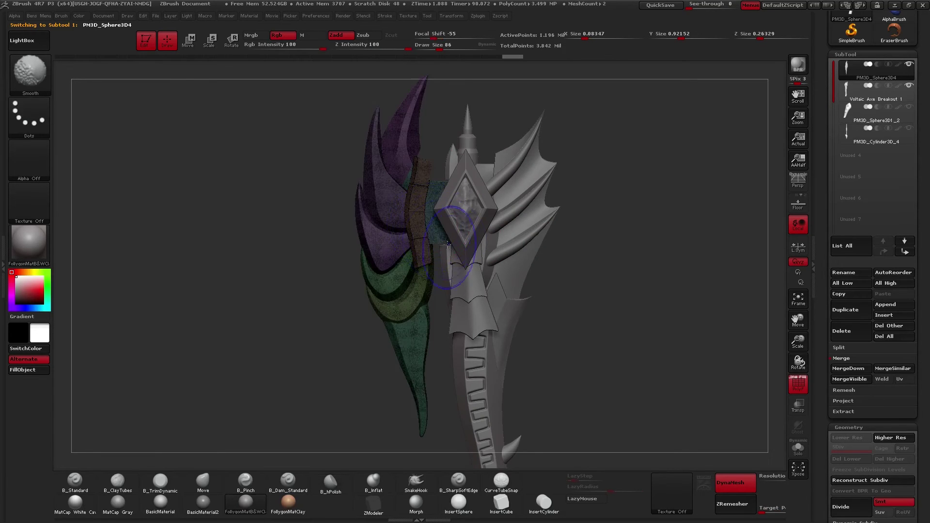
pyautogui.hotkey('shift', 'f')
pyautogui.hotkey('alt', 's')
pyautogui.keyDown('ctrl'); pyautogui.moveTo(425, 229); pyautogui.dragTo(461, 263, button='right'); pyautogui.keyUp('ctrl')
pyautogui.press('f')
pyautogui.hotkey('alt', 's')
pyautogui.keyDown('alt'); pyautogui.click(523, 206); pyautogui.keyUp('alt')
pyautogui.press('f')
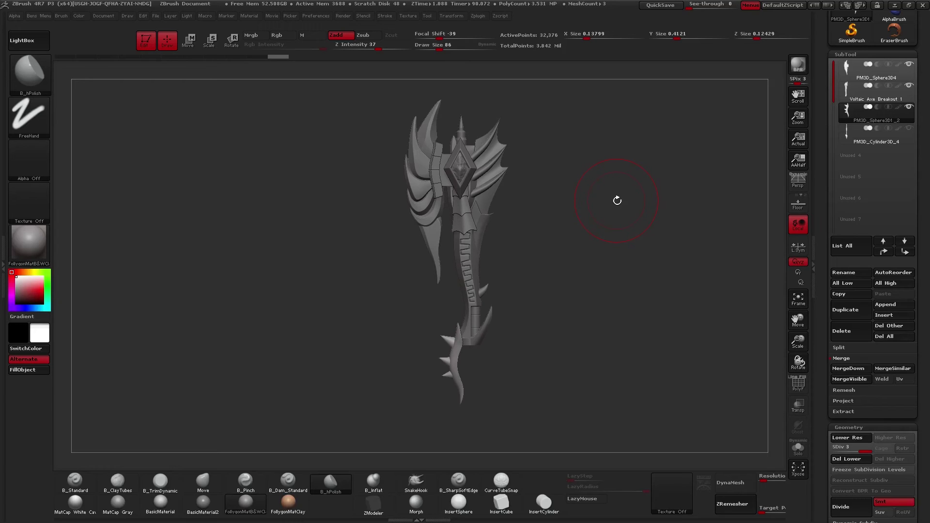
# Isolate the pointed polygroup at the lower end of the handle Voltaic Axe Breakout 1 and add an edge loop to it
pyautogui.keyDown('alt'); pyautogui.moveTo(617, 200); pyautogui.dragTo(523, 310); pyautogui.keyUp('alt')
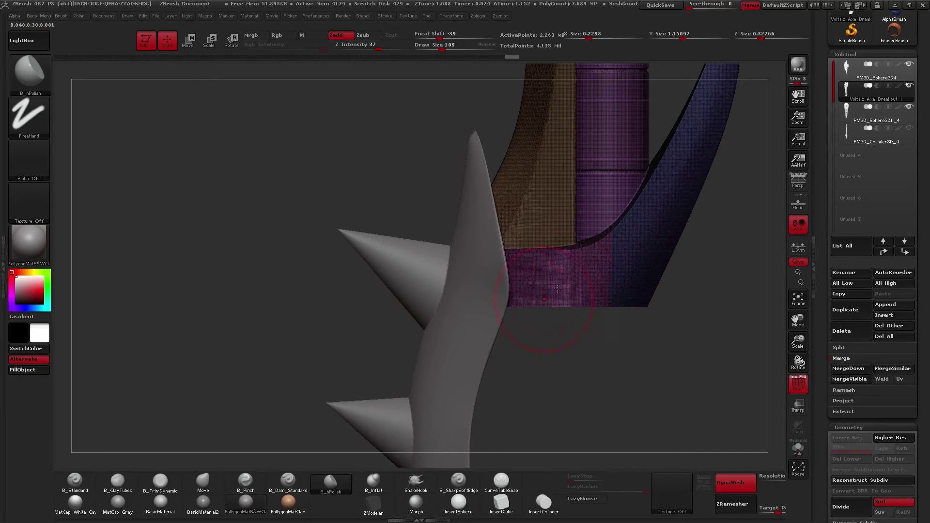
pyautogui.moveTo(494, 250); pyautogui.dragTo(488, 320, button='right')
pyautogui.hotkey('alt', 's')
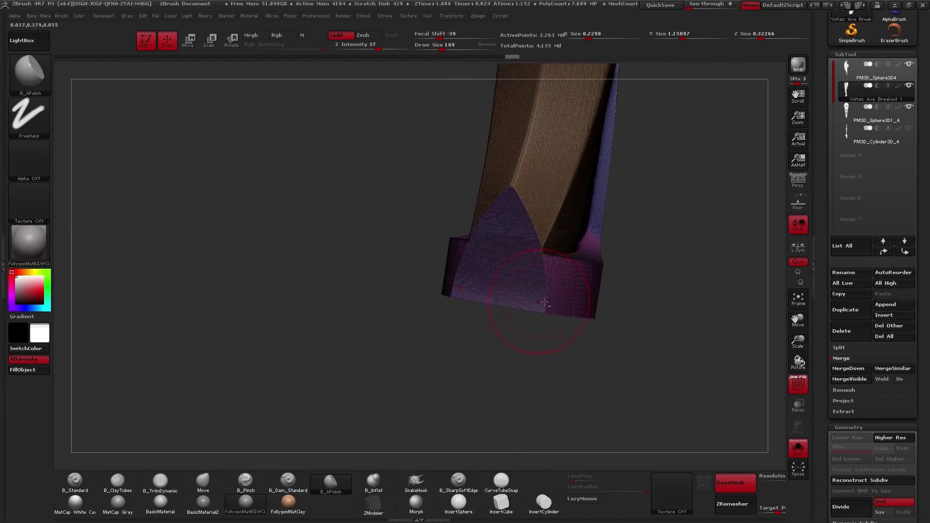
pyautogui.hotkey('shift', 'f')
pyautogui.moveTo(517, 289)
pyautogui.keyDown('ctrl'); pyautogui.mouseDown(button='right')
pyautogui.moveTo(531, 307)
pyautogui.moveTo(516, 281)
pyautogui.moveTo(525, 299)
pyautogui.moveTo(552, 305)
pyautogui.moveTo(517, 298)
pyautogui.mouseUp(button='right'); pyautogui.keyUp('ctrl')
pyautogui.hotkey('shift', 'f')
pyautogui.hotkey('ctrl', 'shift')
pyautogui.keyDown('ctrl'); pyautogui.keyDown('shift'); pyautogui.click(525, 302); pyautogui.keyUp('shift'); pyautogui.keyUp('ctrl')
pyautogui.scroll(-6, 835, 158)
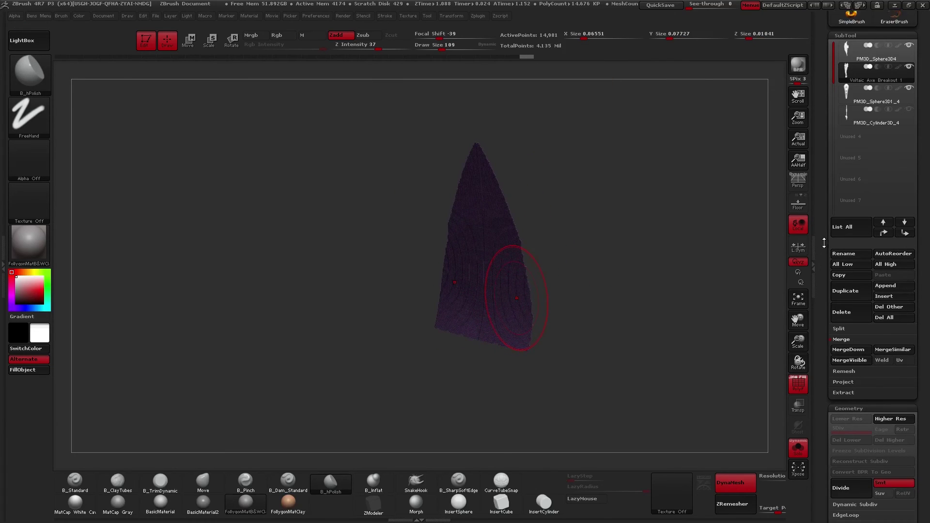
pyautogui.click(858, 228)
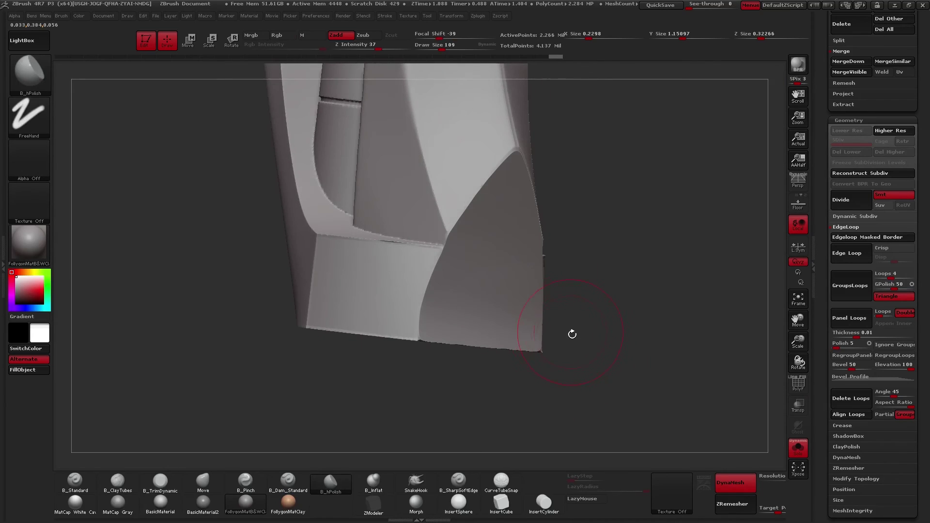
# Mask everything except the pointed face and move that face outward from the handle's base with Transpose to form a block
pyautogui.press('w')
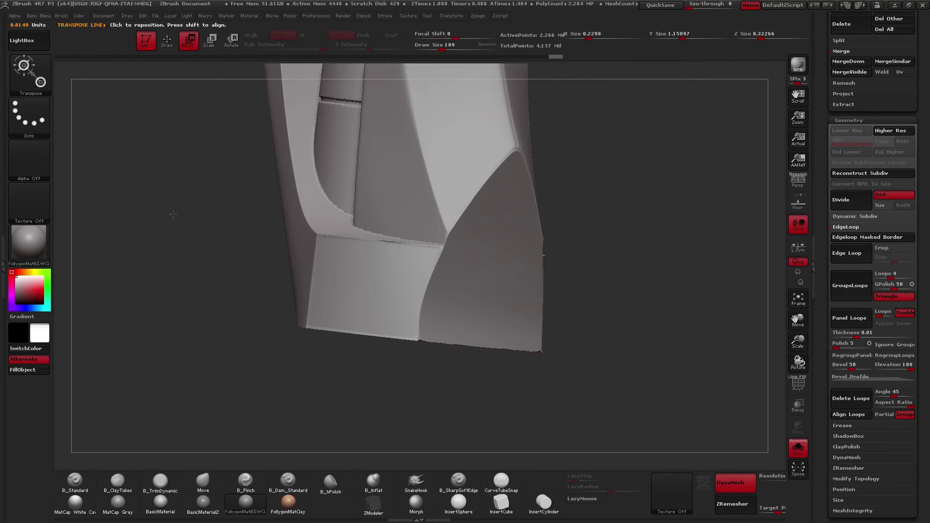
pyautogui.keyDown('ctrl'); pyautogui.click(498, 266); pyautogui.keyUp('ctrl')
pyautogui.moveTo(529, 356); pyautogui.dragTo(511, 348)
pyautogui.moveTo(448, 365); pyautogui.dragTo(523, 359)
pyautogui.moveTo(524, 301); pyautogui.dragTo(576, 317)
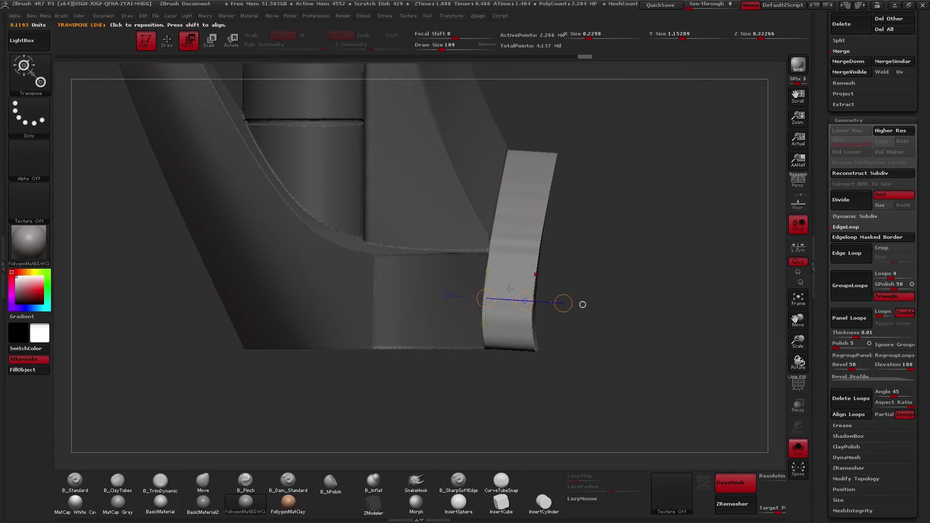
pyautogui.moveTo(518, 271); pyautogui.dragTo(464, 234)
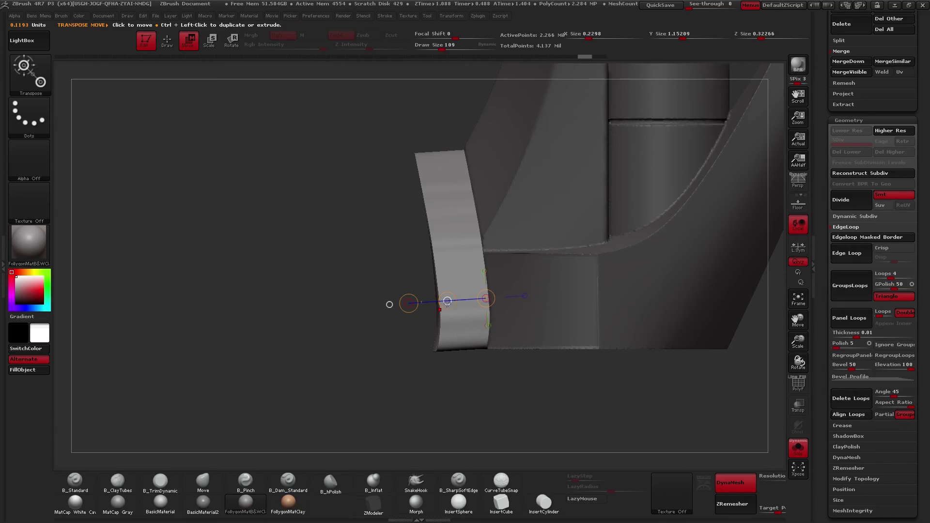
# Pull the block's outer face further out, scale it down so the block tapers, and clear the mask
pyautogui.moveTo(447, 301); pyautogui.dragTo(382, 331)
pyautogui.moveTo(443, 309)
pyautogui.mouseDown()
pyautogui.moveTo(319, 280)
pyautogui.moveTo(332, 284)
pyautogui.mouseUp()
pyautogui.press('q')
pyautogui.press('e')
pyautogui.press('q')
pyautogui.keyDown('ctrl'); pyautogui.moveTo(350, 319); pyautogui.dragTo(333, 321); pyautogui.keyUp('ctrl')
# Slice the tapered block with SliceCurve roughly parallel to its outer face to separate the tip as its own polygroup
pyautogui.hotkey('ctrl', 'shift', 'space')
pyautogui.click(414, 460)
pyautogui.hotkey('shift', 'f')
pyautogui.hotkey('shift', 'f')
pyautogui.moveTo(414, 155)
pyautogui.keyDown('ctrl'); pyautogui.keyDown('shift'); pyautogui.mouseDown()
pyautogui.moveTo(422, 328)
pyautogui.moveTo(436, 395)
pyautogui.moveTo(492, 366)
pyautogui.moveTo(442, 382)
pyautogui.moveTo(440, 371)
pyautogui.mouseUp(); pyautogui.keyUp('shift'); pyautogui.keyUp('ctrl')
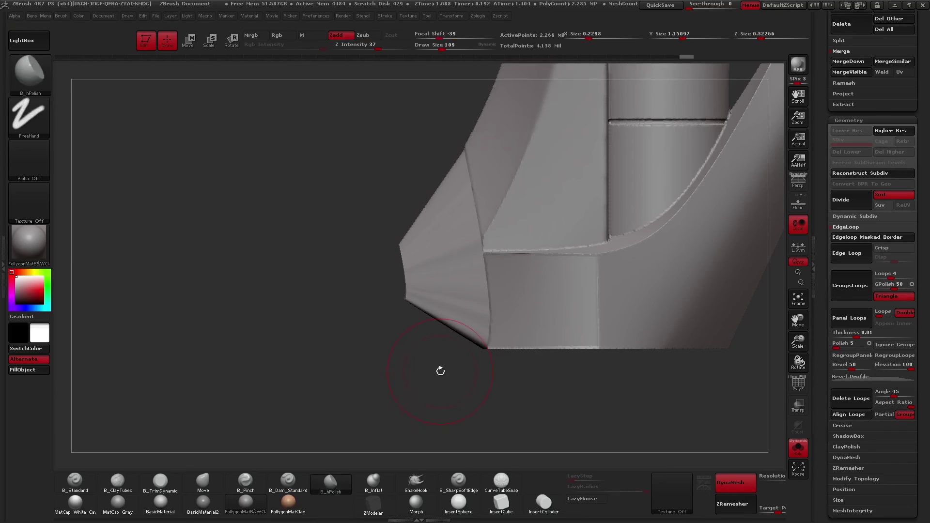
# Show the other subtools transparently with polygroups on, and slice the tapered block a second time closer to the handle
pyautogui.moveTo(821, 253); pyautogui.dragTo(829, 375)
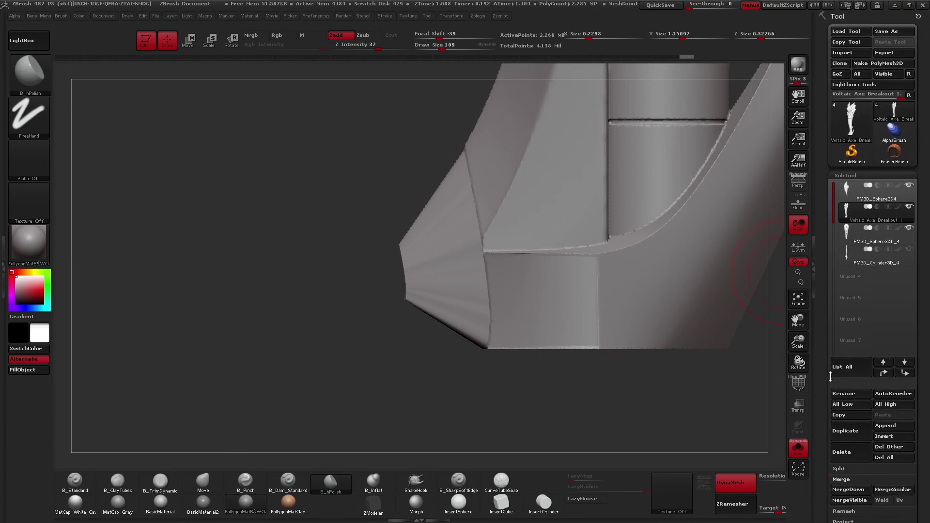
pyautogui.click(797, 448)
pyautogui.click(799, 382)
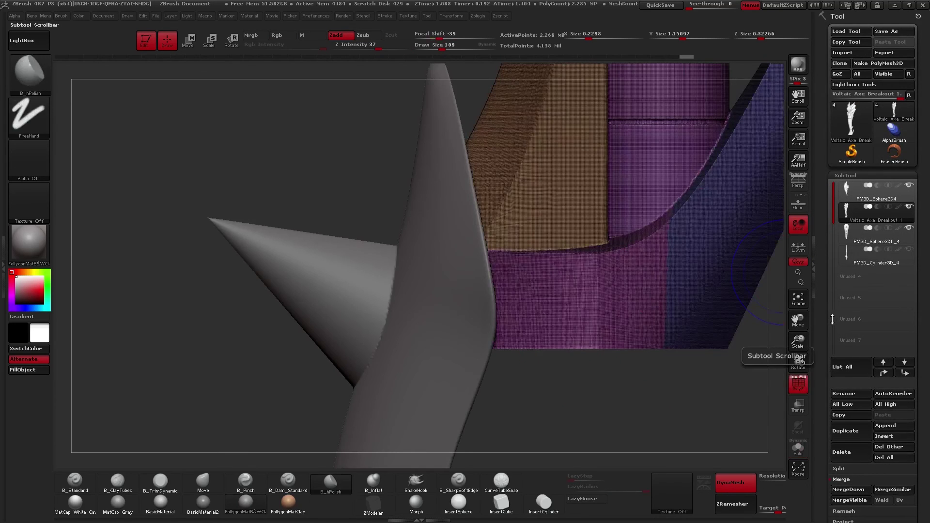
pyautogui.click(798, 406)
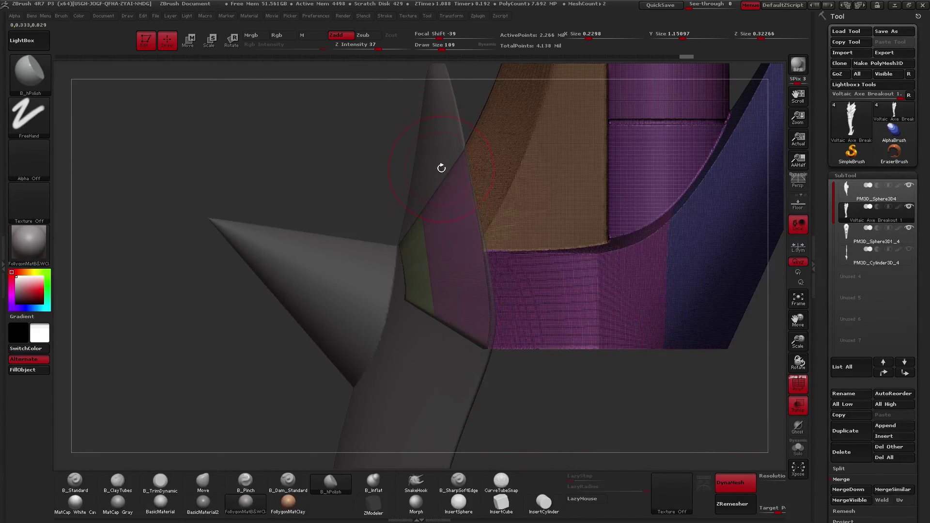
pyautogui.keyDown('ctrl'); pyautogui.keyDown('shift'); pyautogui.moveTo(438, 137); pyautogui.dragTo(479, 428); pyautogui.keyUp('shift'); pyautogui.keyUp('ctrl')
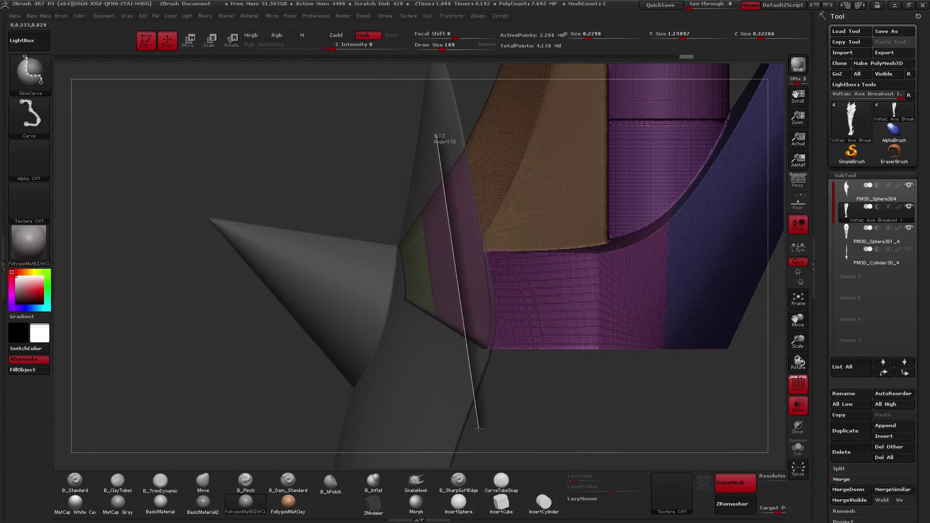
pyautogui.keyDown('ctrl'); pyautogui.keyDown('shift'); pyautogui.moveTo(479, 428); pyautogui.dragTo(479, 429); pyautogui.keyUp('shift'); pyautogui.keyUp('ctrl')
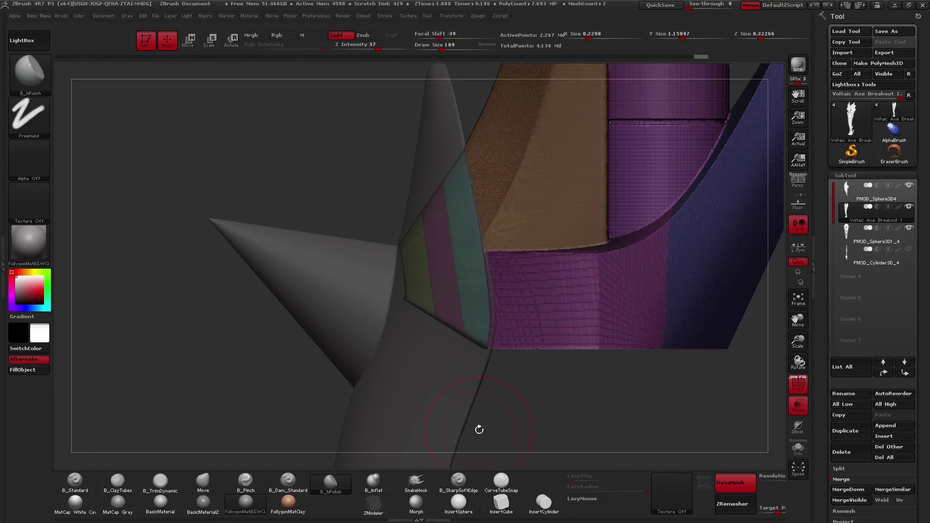
# Isolate the handle and hide the middle and outer slices of the tapered block, keeping only the slice against the handle
pyautogui.hotkey('ctrl', 'shift', 's')
pyautogui.press('space')
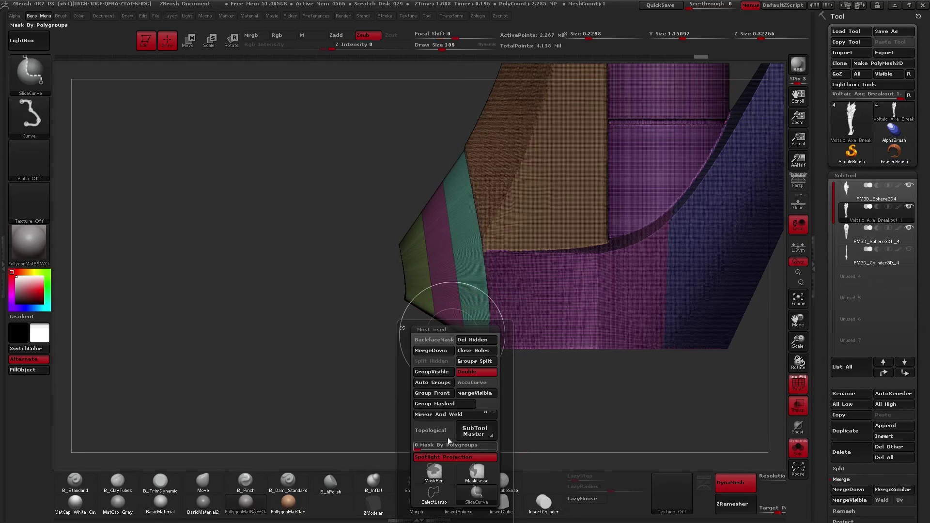
pyautogui.keyDown('ctrl'); pyautogui.keyDown('shift'); pyautogui.click(441, 272); pyautogui.keyUp('shift'); pyautogui.keyUp('ctrl')
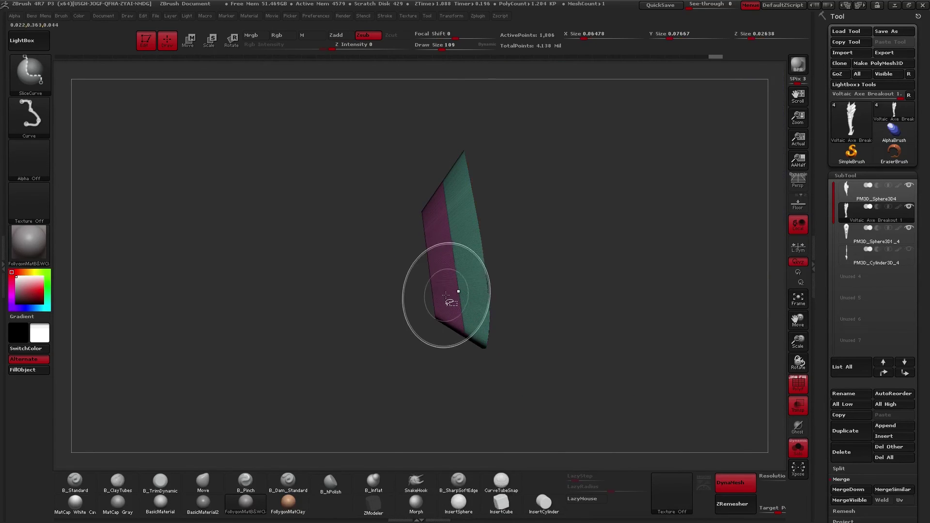
pyautogui.press('space')
pyautogui.click(432, 473)
pyautogui.moveTo(382, 317); pyautogui.dragTo(487, 317)
pyautogui.keyDown('ctrl'); pyautogui.keyDown('shift'); pyautogui.click(487, 317); pyautogui.keyUp('shift'); pyautogui.keyUp('ctrl')
pyautogui.keyDown('ctrl'); pyautogui.keyDown('shift'); pyautogui.moveTo(448, 269); pyautogui.dragTo(438, 198); pyautogui.keyUp('shift'); pyautogui.keyUp('ctrl')
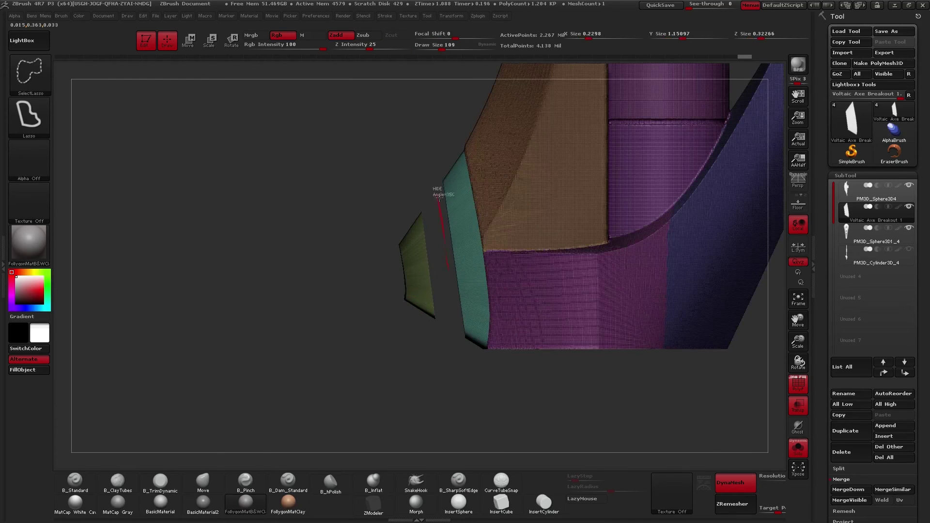
pyautogui.moveTo(407, 377)
pyautogui.keyDown('ctrl'); pyautogui.keyDown('shift'); pyautogui.mouseDown()
pyautogui.moveTo(425, 342)
pyautogui.moveTo(508, 326)
pyautogui.mouseUp(); pyautogui.keyUp('shift'); pyautogui.keyUp('ctrl')
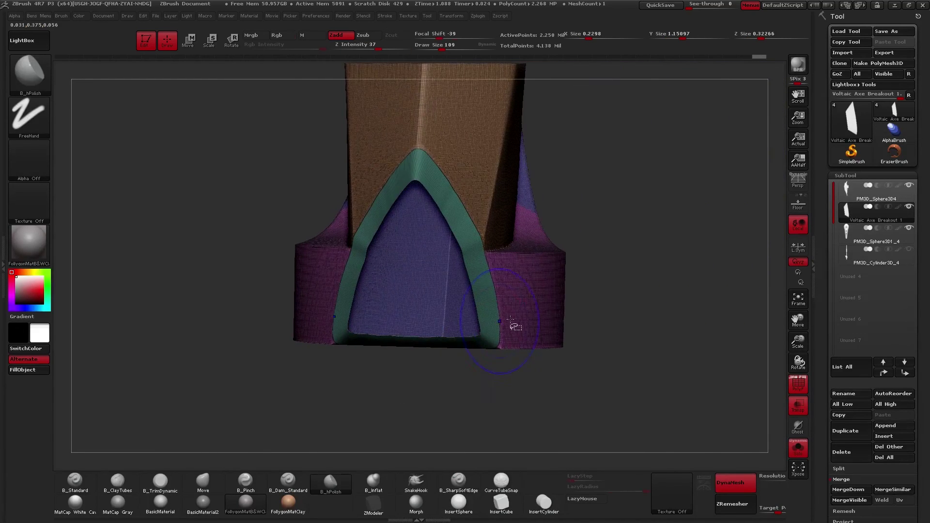
# Delete the hidden slices of the block and close the open hole at its cut end
pyautogui.press('space')
pyautogui.click(563, 329)
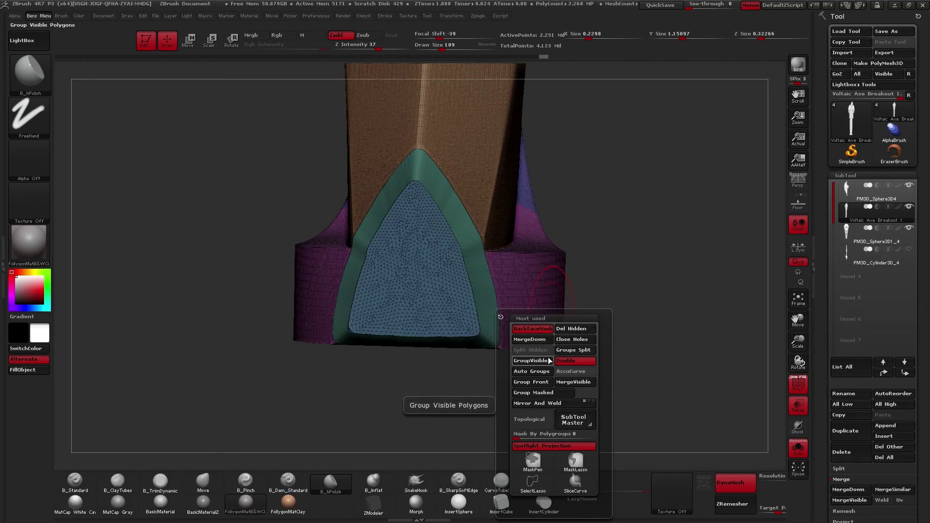
pyautogui.hotkey('shift', 'f')
pyautogui.moveTo(536, 312); pyautogui.dragTo(601, 325)
pyautogui.moveTo(671, 284); pyautogui.dragTo(568, 335)
# Check the spiked subtool PM3D_Sphere3D1_4 against the shortened block, then reselect the handle Voltaic Axe Breakout 1
pyautogui.click(848, 231)
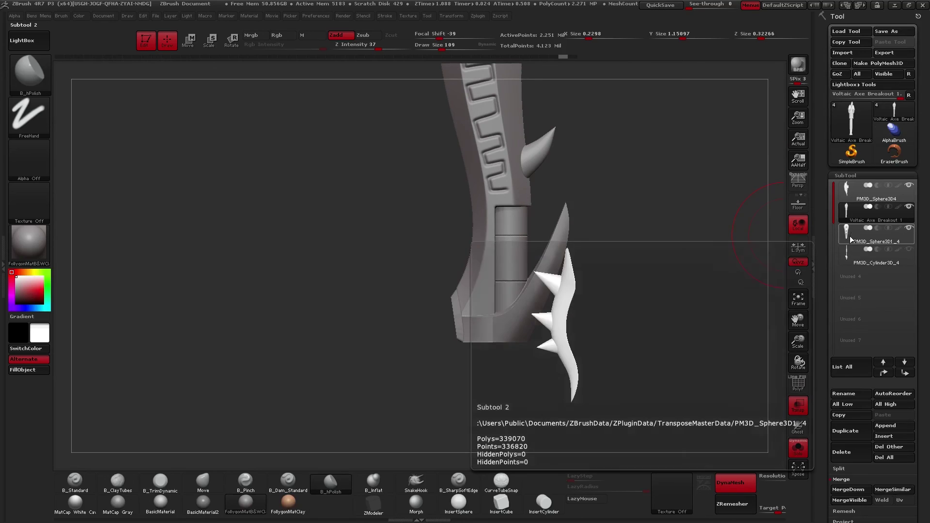
pyautogui.hotkey('ctrl', 'd')
pyautogui.moveTo(553, 335); pyautogui.dragTo(533, 339)
pyautogui.click(840, 219)
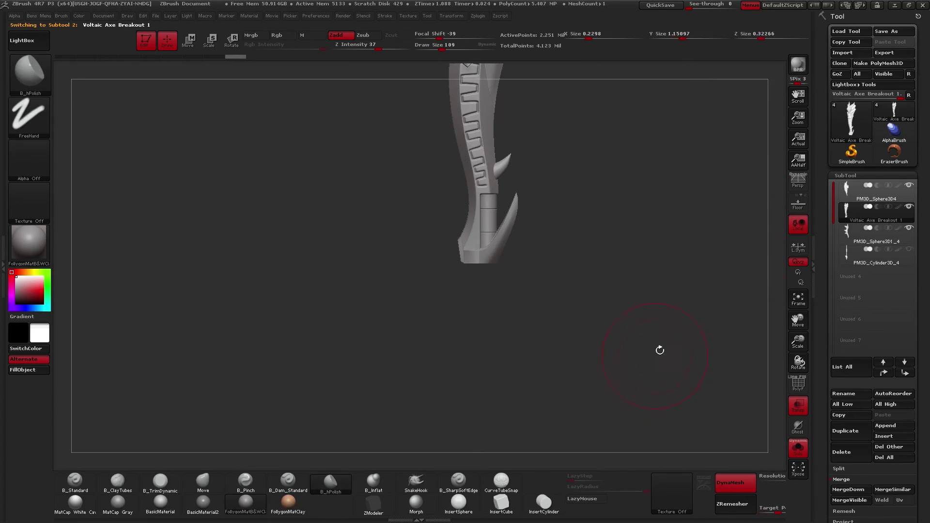
# Update the DynaMesh of the handle Voltaic Axe Breakout 2 to subtract the cylinder from its lower end
pyautogui.moveTo(851, 257)
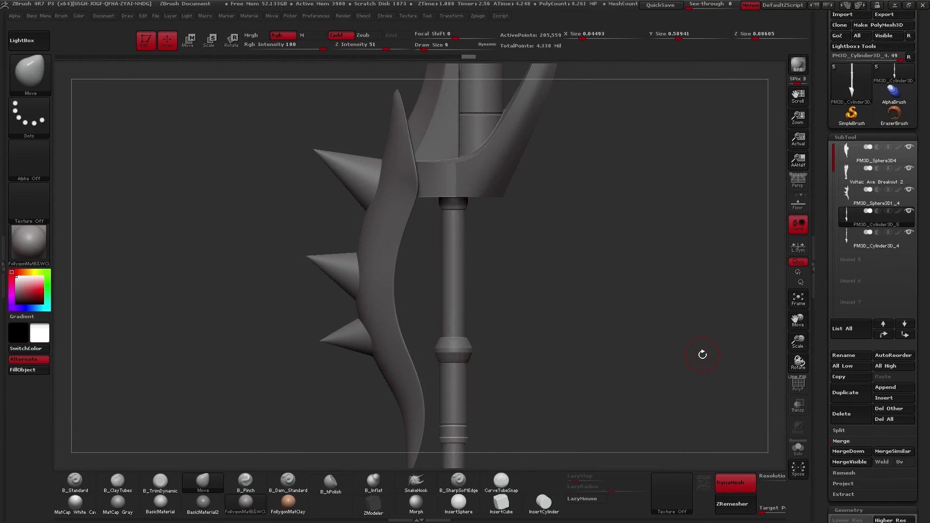
pyautogui.moveTo(846, 240)
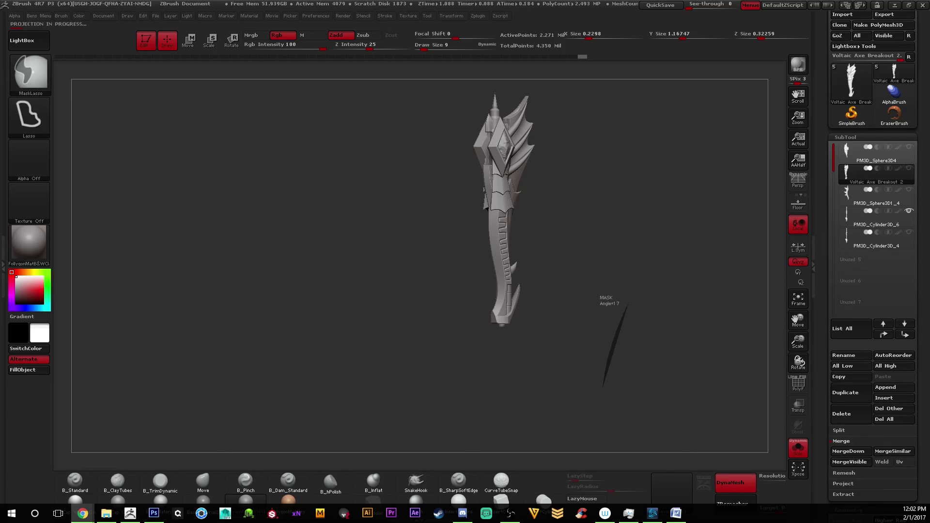
pyautogui.keyDown('ctrl'); pyautogui.keyDown('shift'); pyautogui.moveTo(627, 304); pyautogui.dragTo(638, 294); pyautogui.keyUp('shift'); pyautogui.keyUp('ctrl')
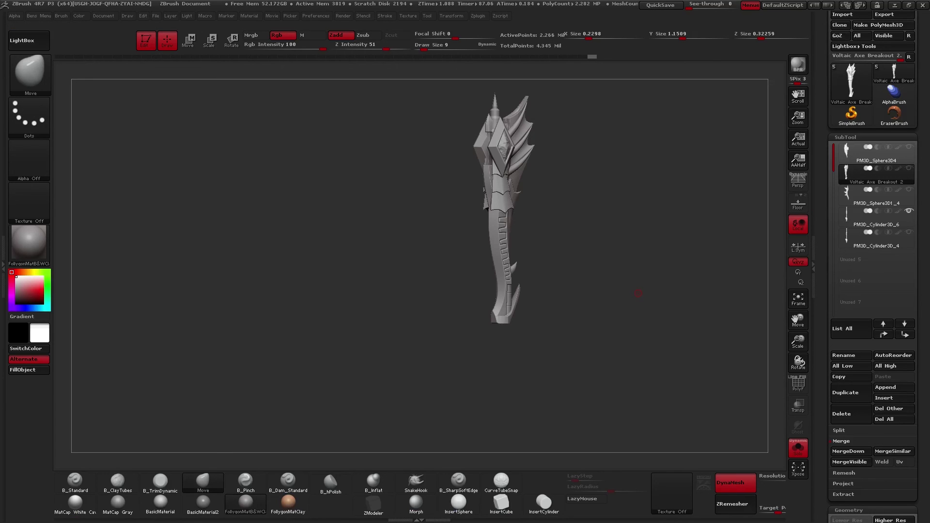